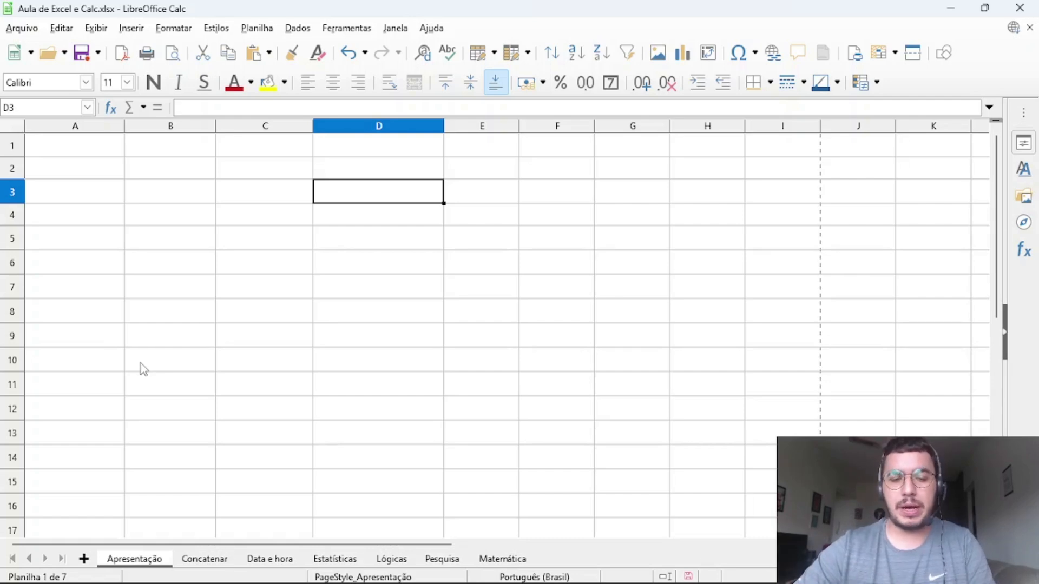
Switch to the slide presentation, advance to the slide on relative and absolute cell references, and return to LibreOffice Calc.
key(alt+Tab)
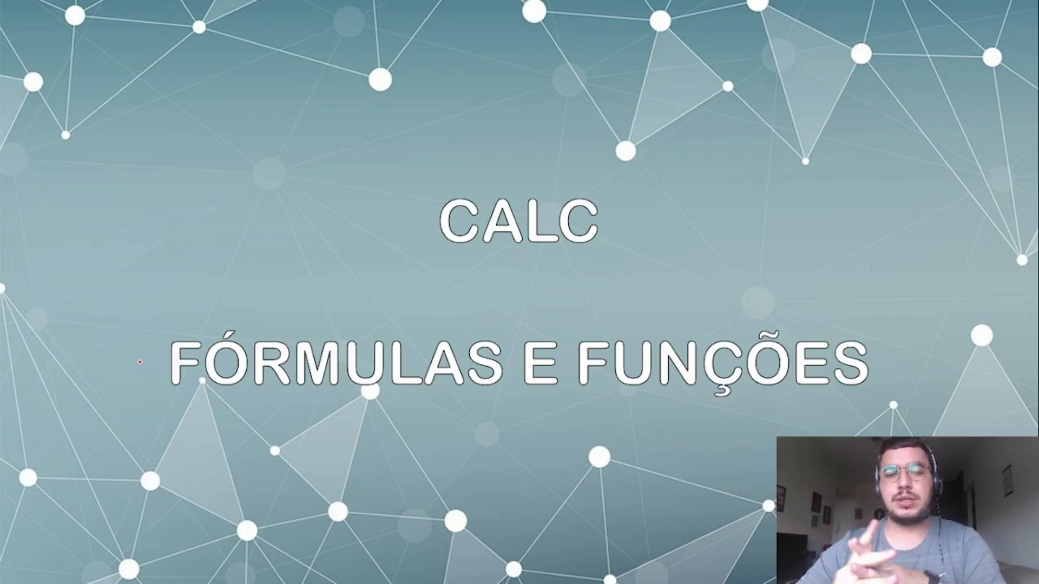
key(Right)
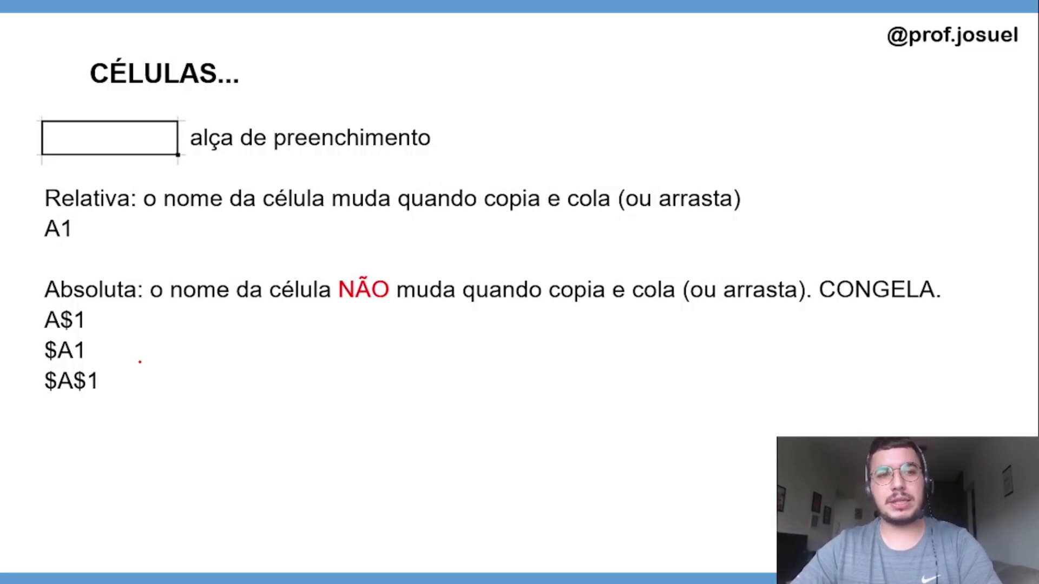
key(alt+Tab)
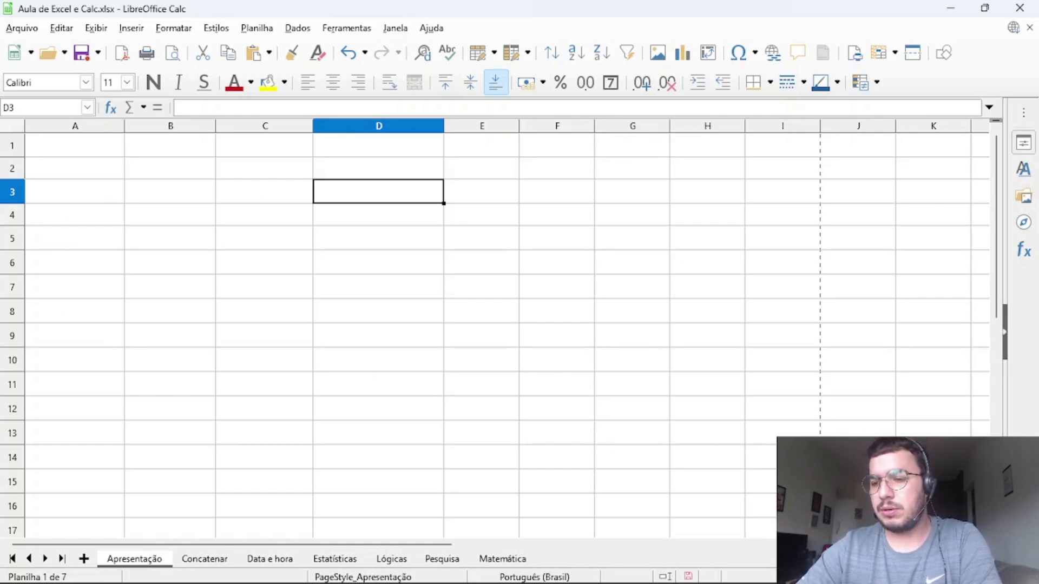
Try to autofill the empty cell D3 down through D7.
scroll(688, 252, up, 4)
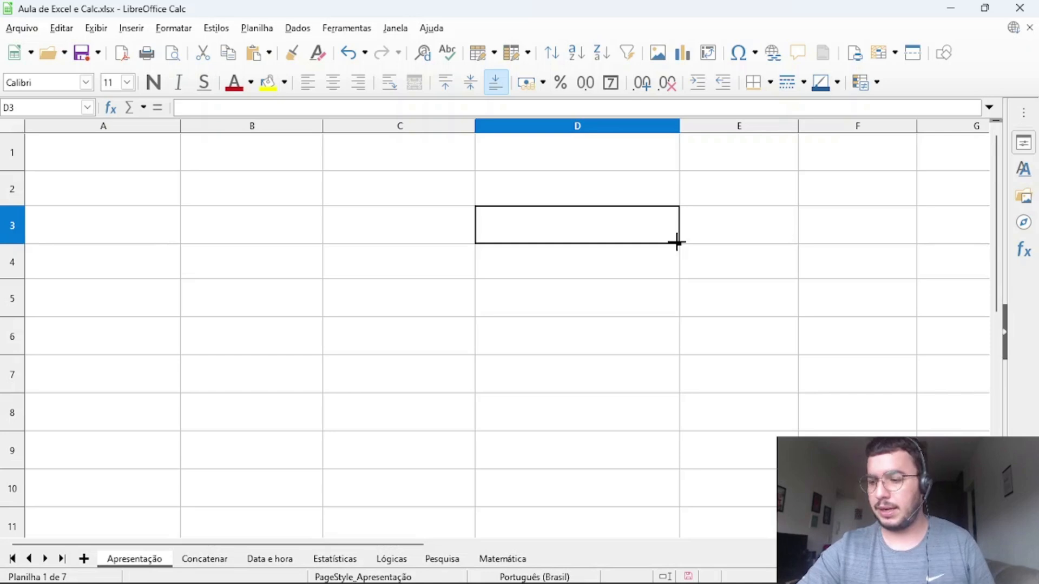
drag(676, 242, 687, 381)
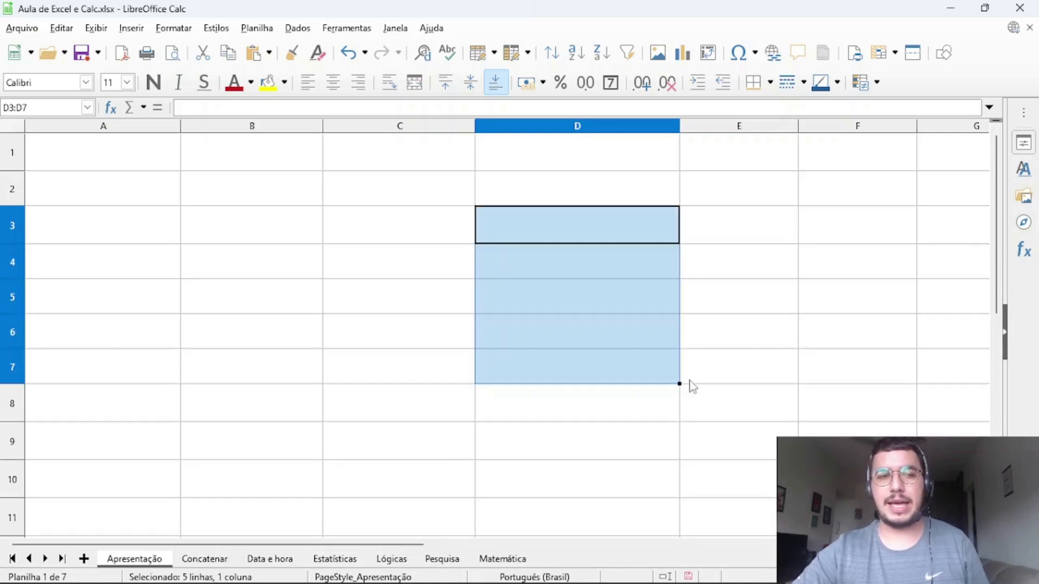
Enter 1, 2 and 3 one below the other in cells C3 to C5.
click(423, 232)
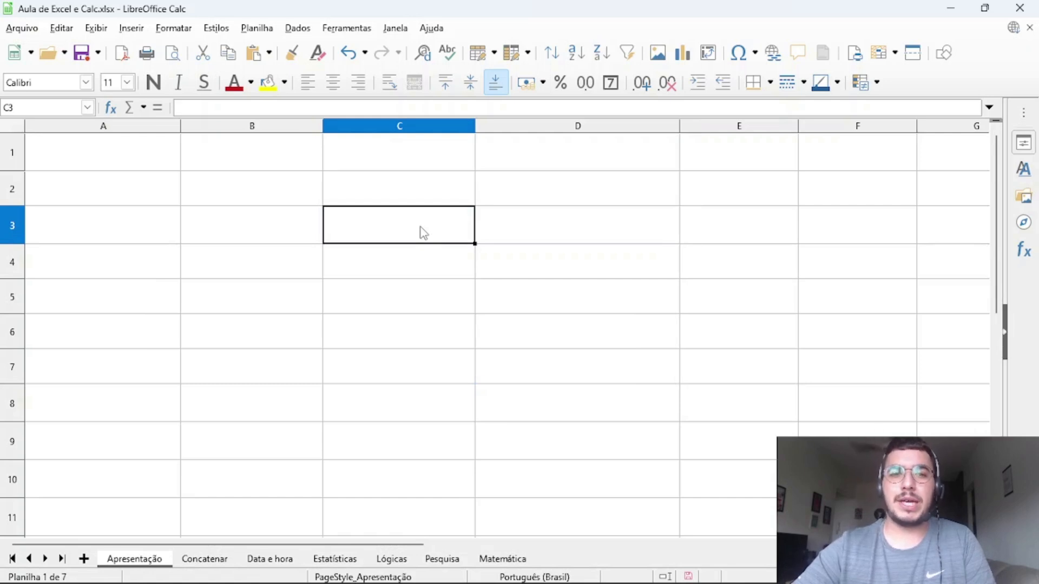
text(1)
key(Return)
text(2)
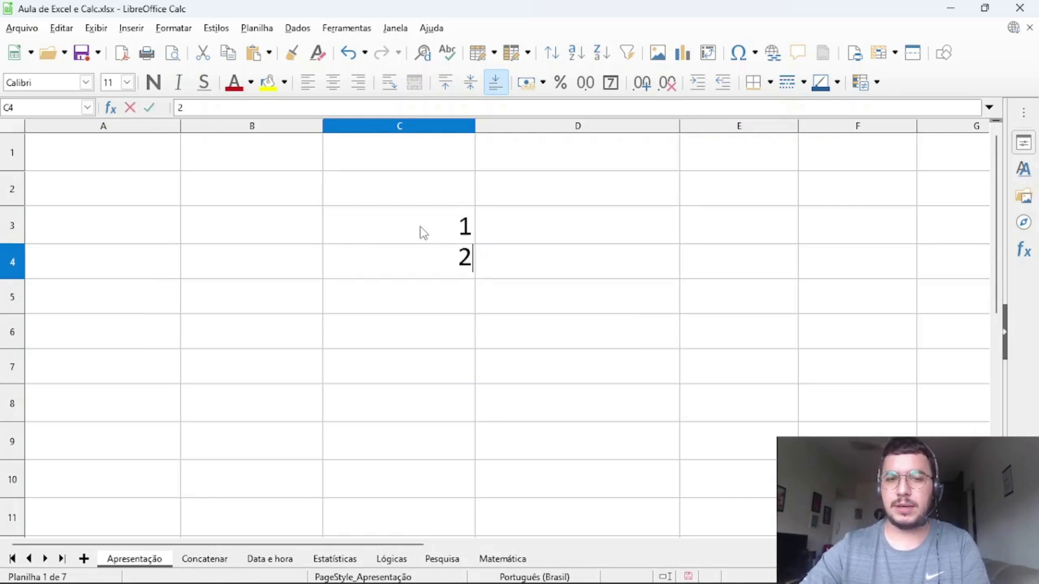
key(Return)
text(3)
key(Return)
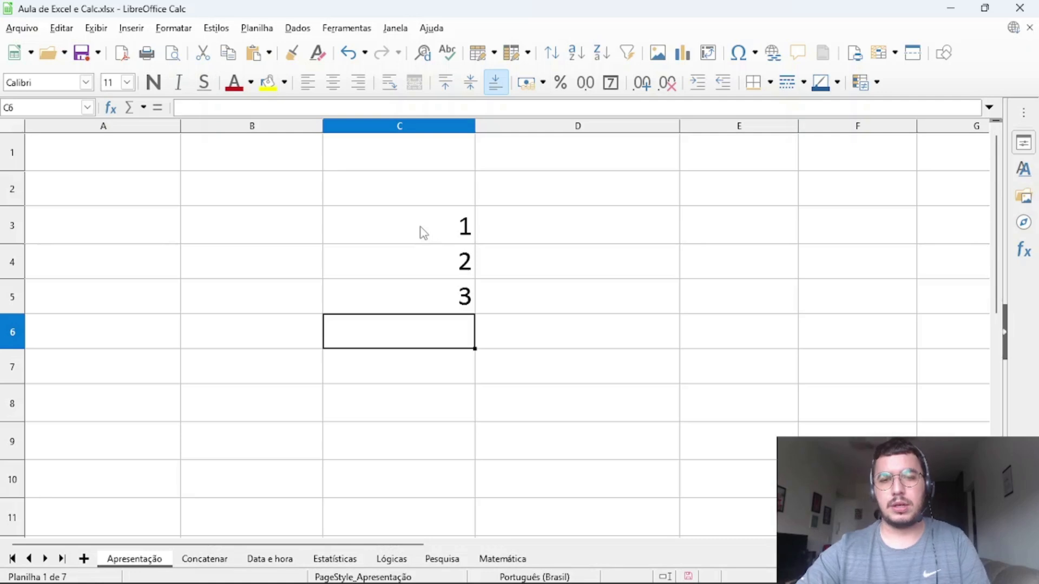
Enter 1 in cell B3 and autofill the series down to B10.
click(294, 221)
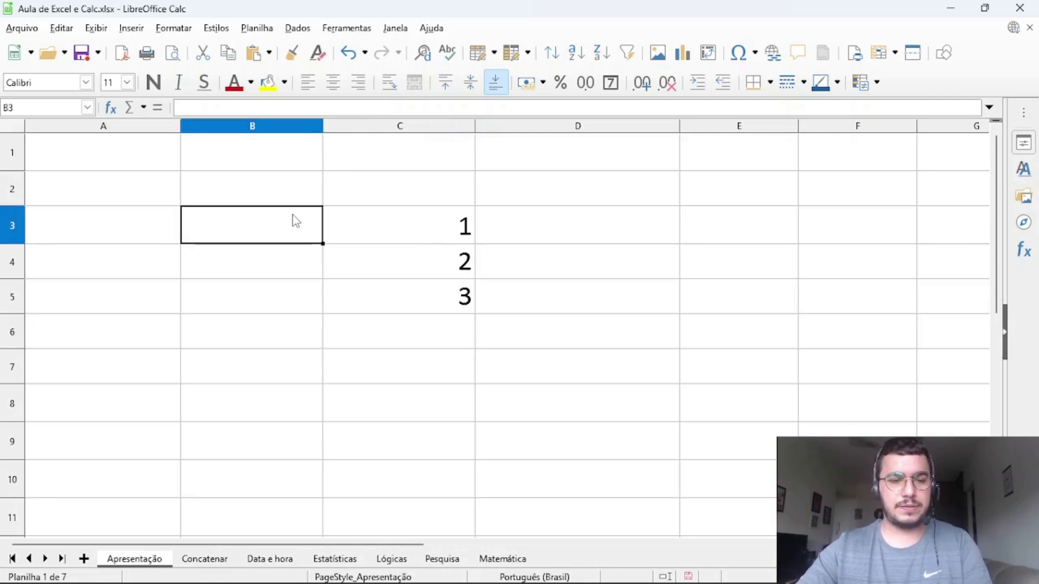
text(1)
key(Return)
click(295, 220)
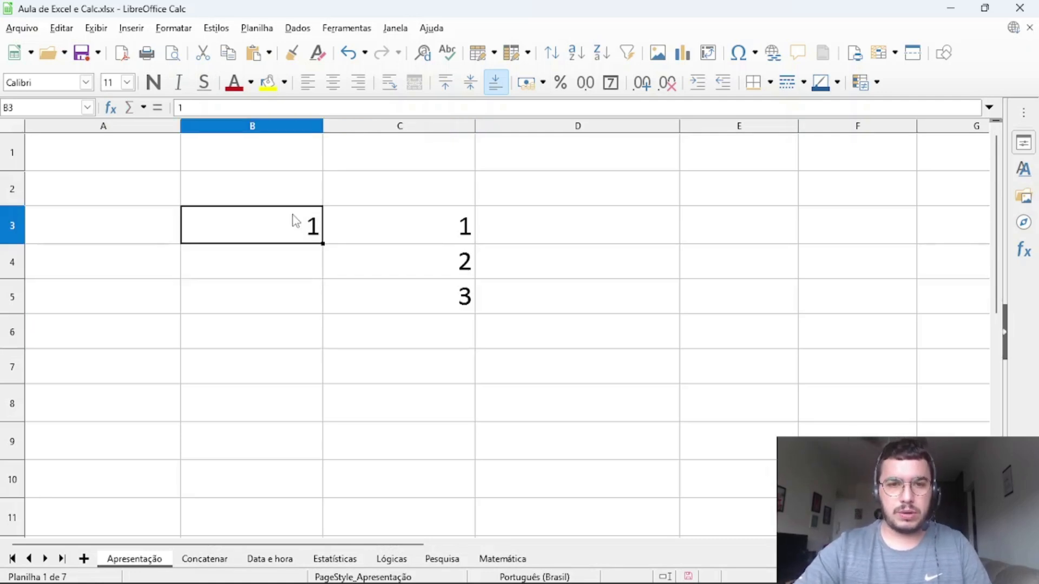
drag(323, 243, 285, 491)
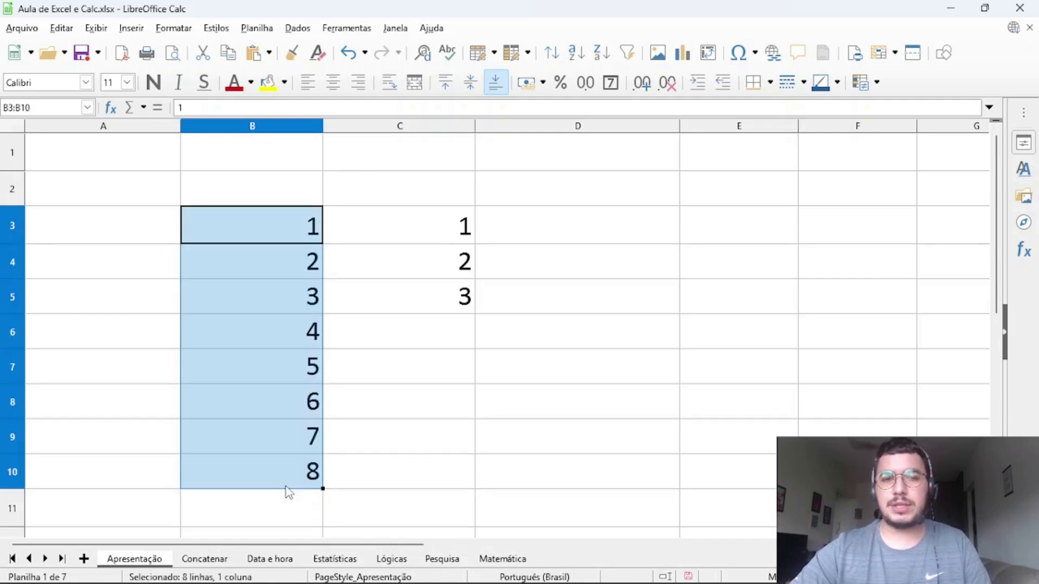
Clear the manually entered numbers from cells C3 to C5.
click(458, 297)
key(Delete)
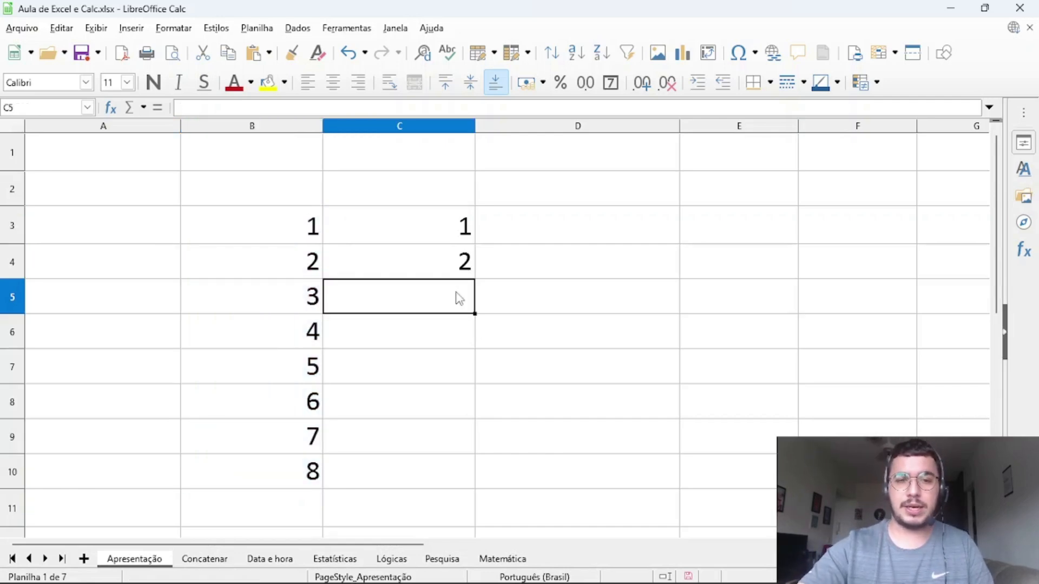
click(466, 239)
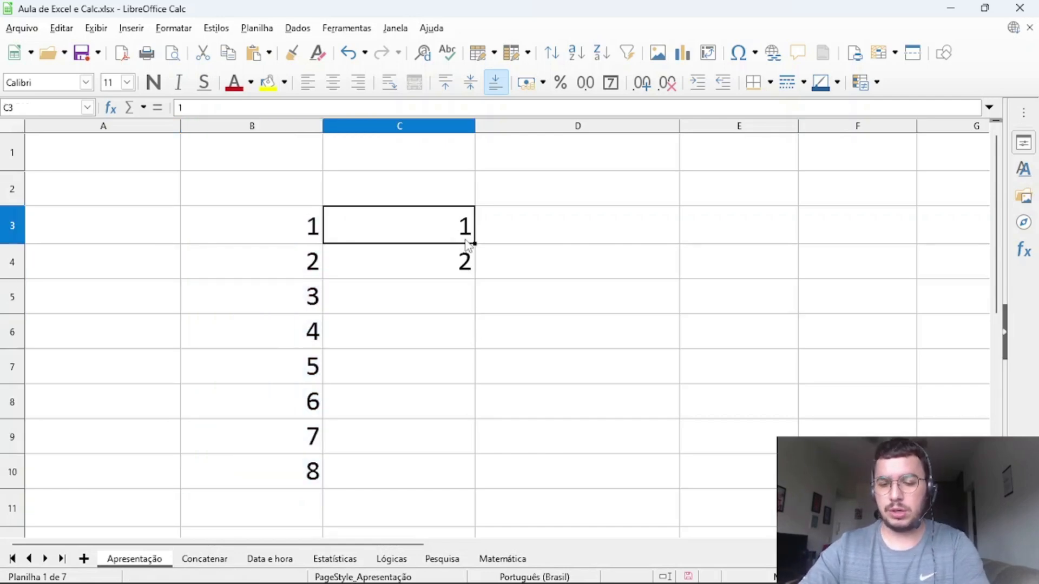
drag(467, 243, 468, 247)
key(Delete)
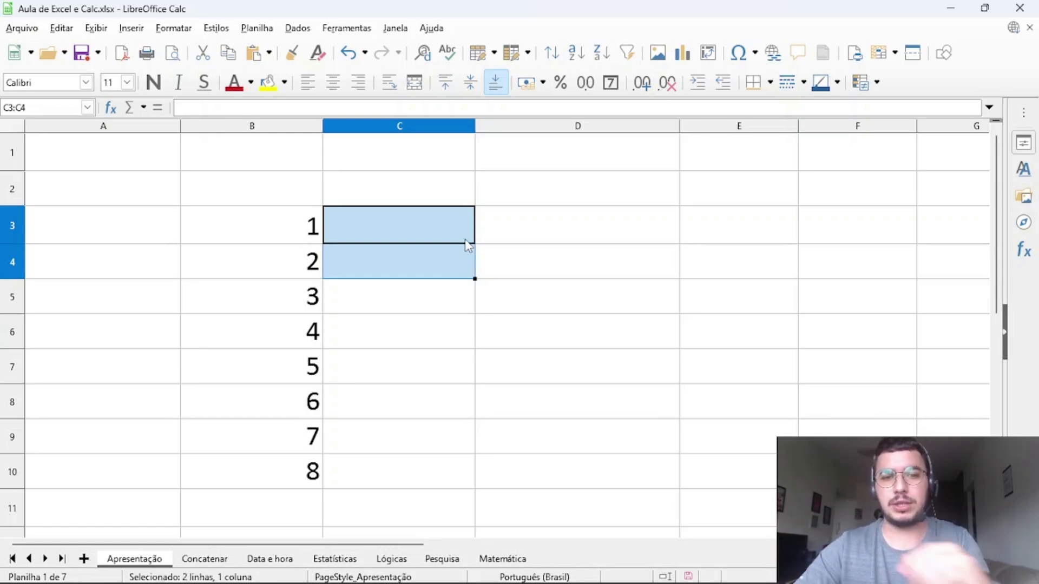
Enter 1 in cell C3 and autofill the series down to C7.
click(465, 240)
text(1)
key(Return)
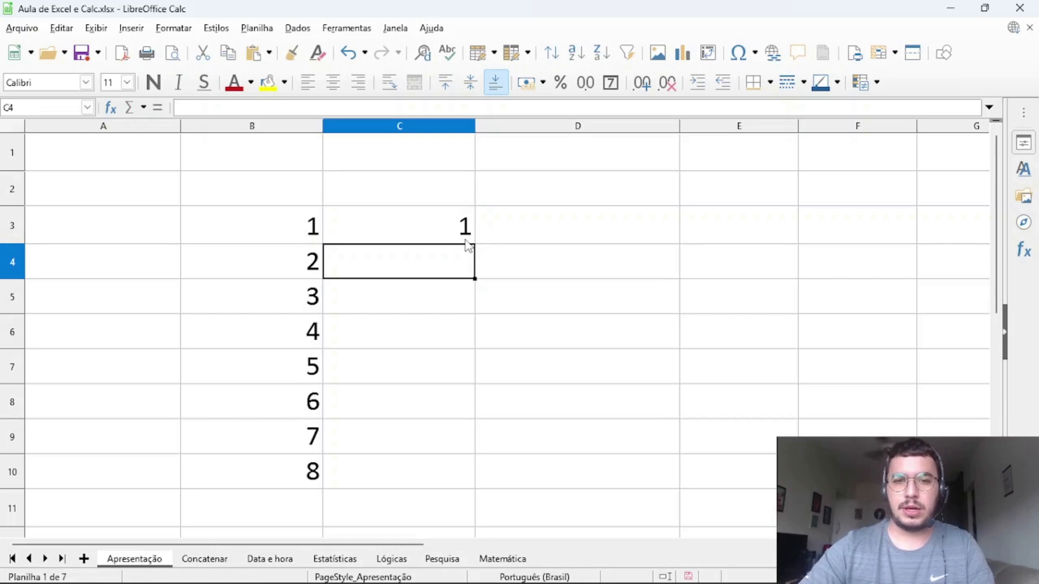
click(464, 232)
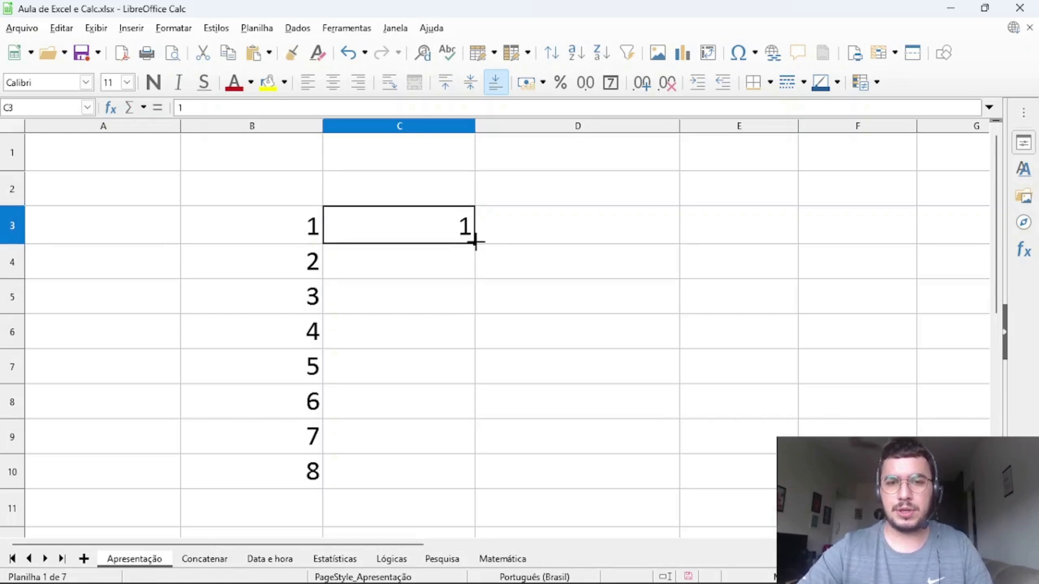
drag(475, 242, 469, 394)
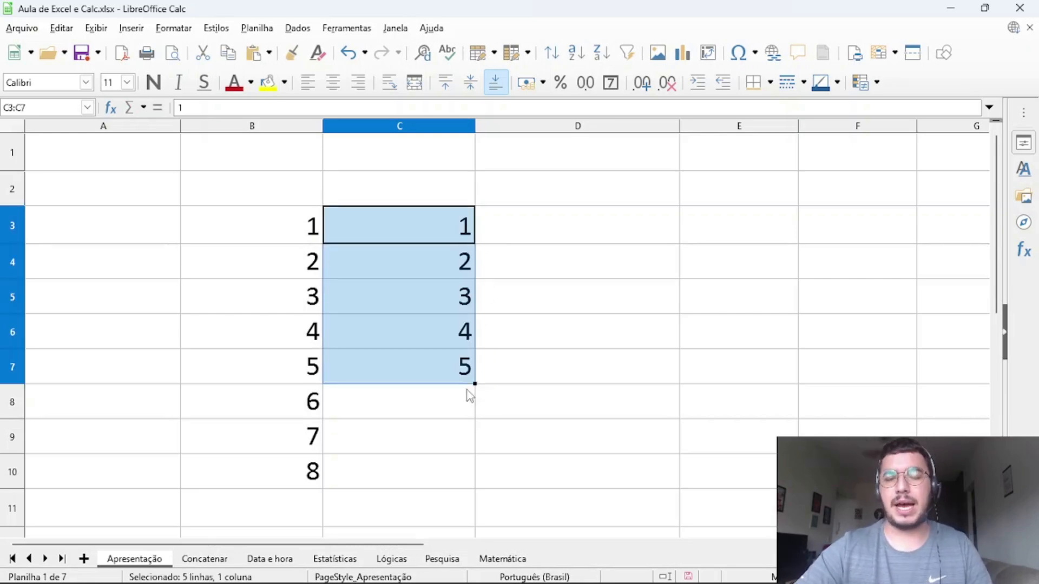
Enter a and b in cells D3 and D4, and autofill both cells together down to D9.
click(573, 234)
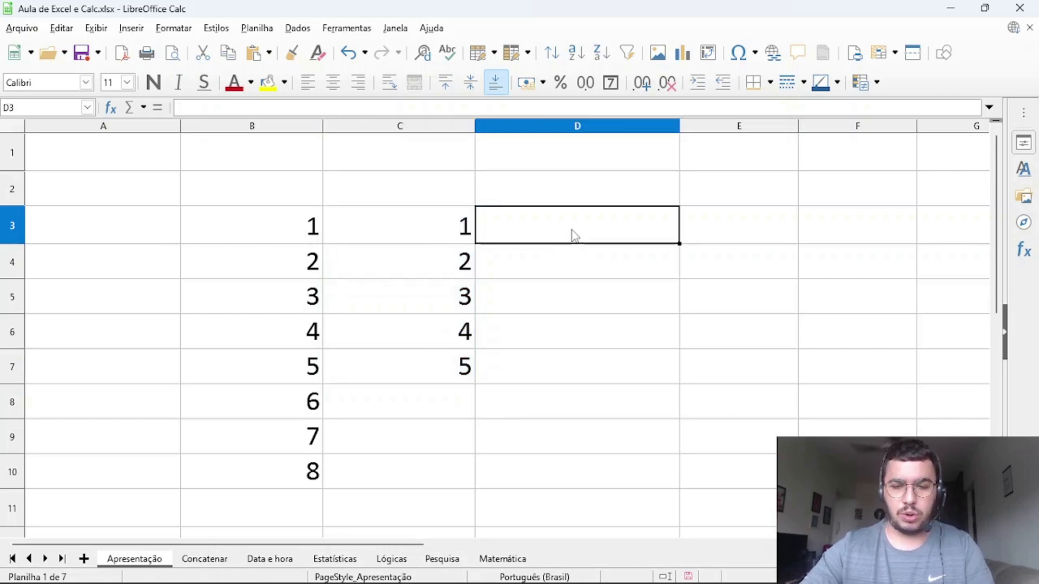
text(a)
key(Return)
text(b)
key(Return)
click(575, 235)
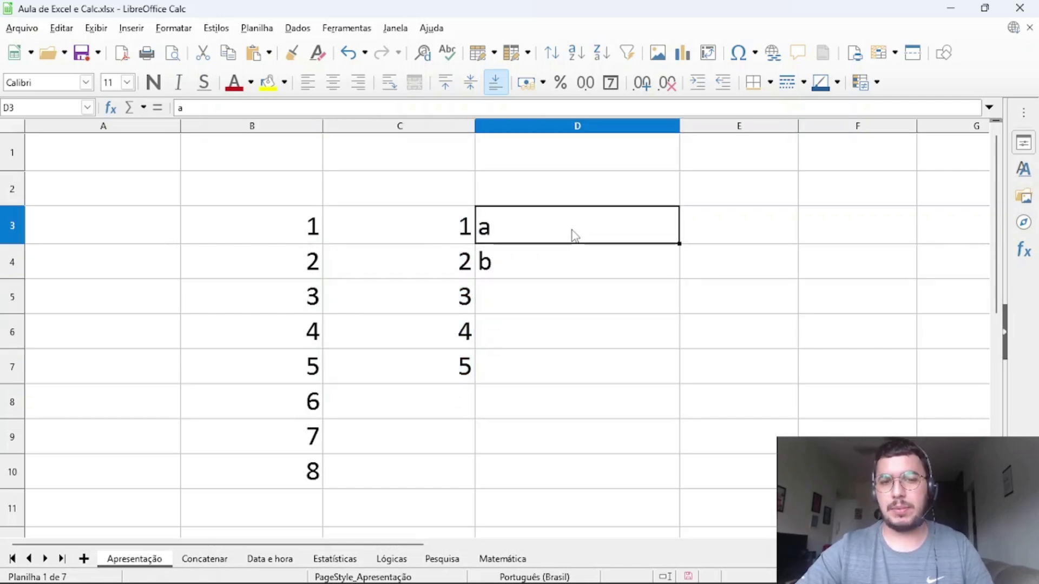
drag(574, 235, 563, 261)
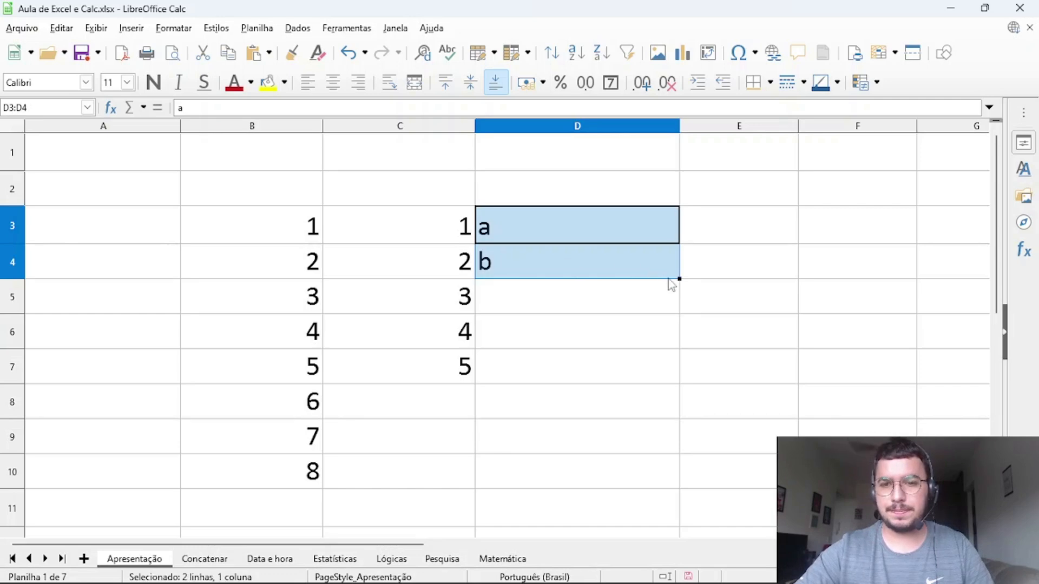
drag(679, 279, 683, 455)
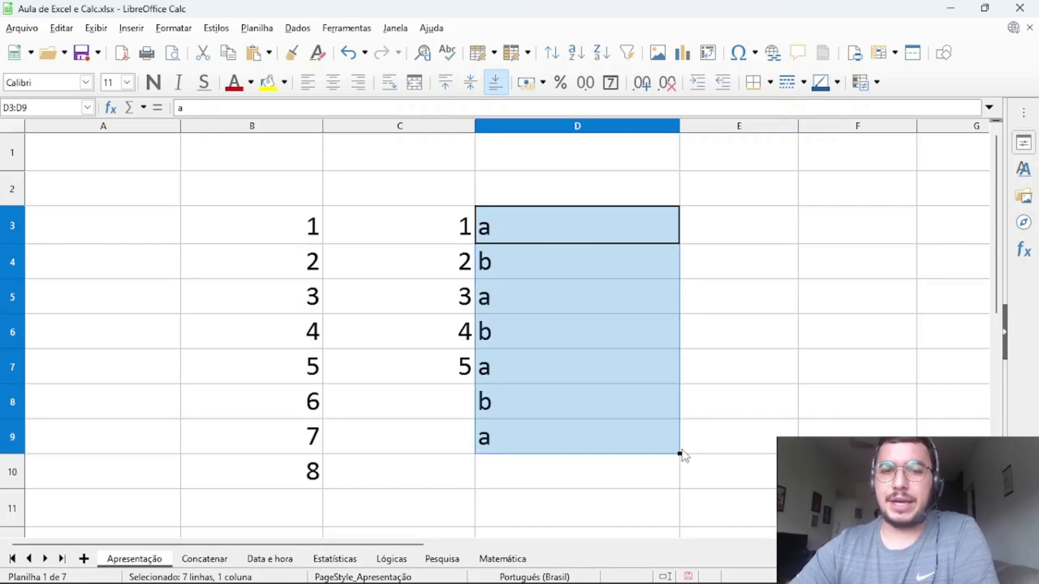
Enter a in cell E3 and autofill it down to E9.
click(724, 236)
text(a)
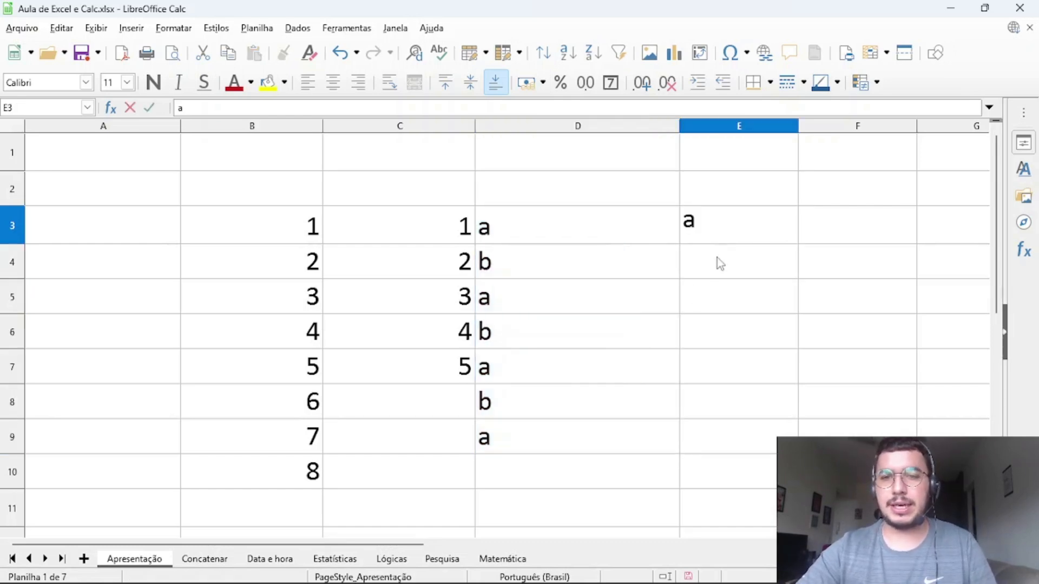
key(Return)
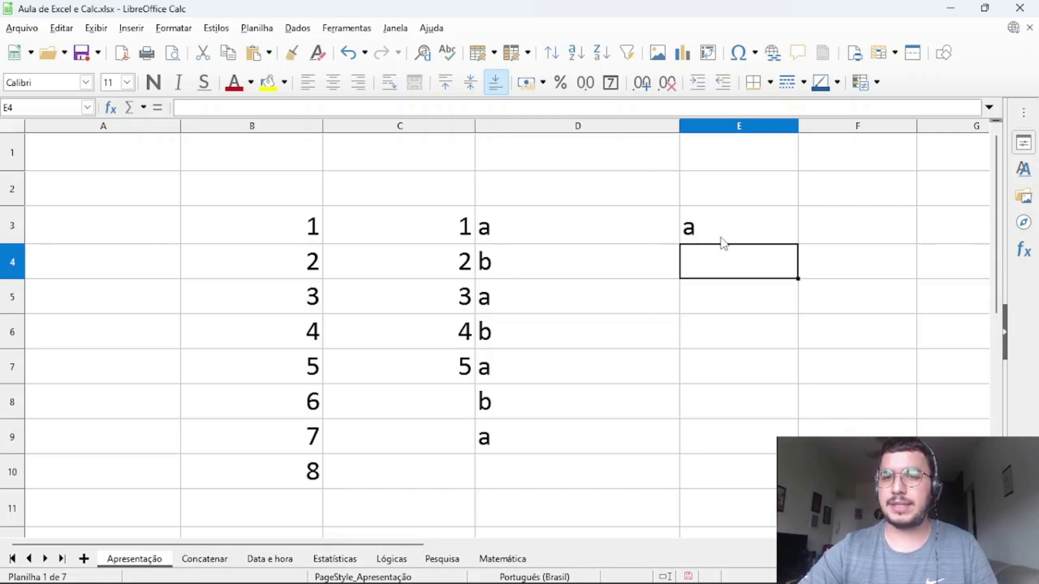
click(723, 241)
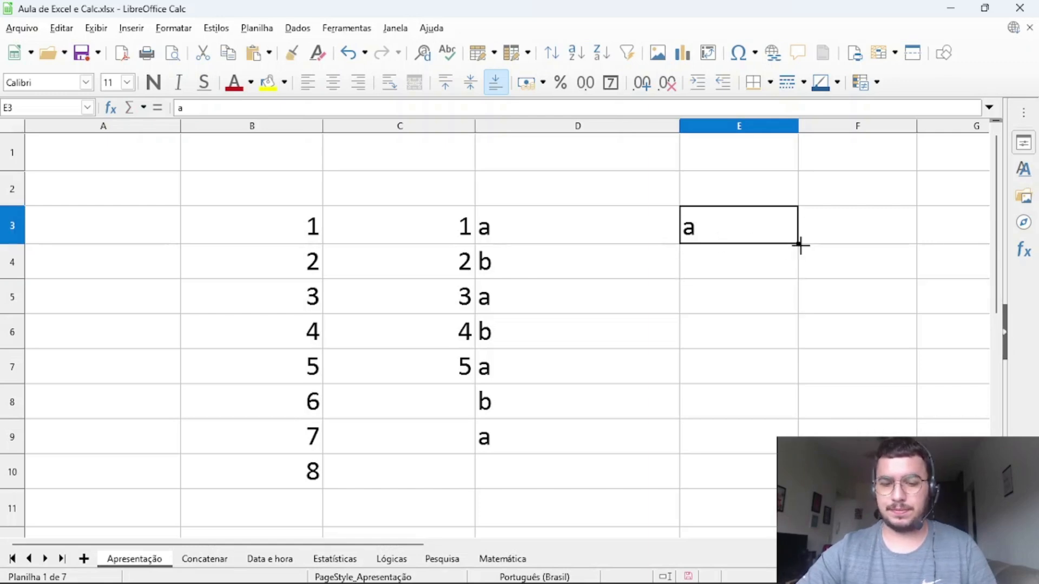
drag(799, 244, 797, 447)
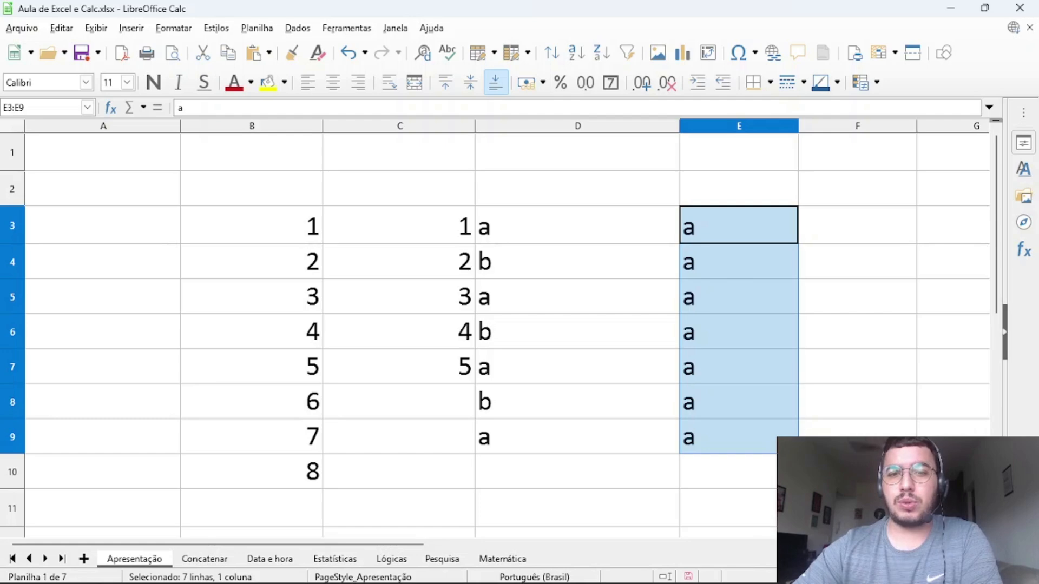
Clear the letters below b in column D, and autofill D3:D4 again down to D10.
click(109, 227)
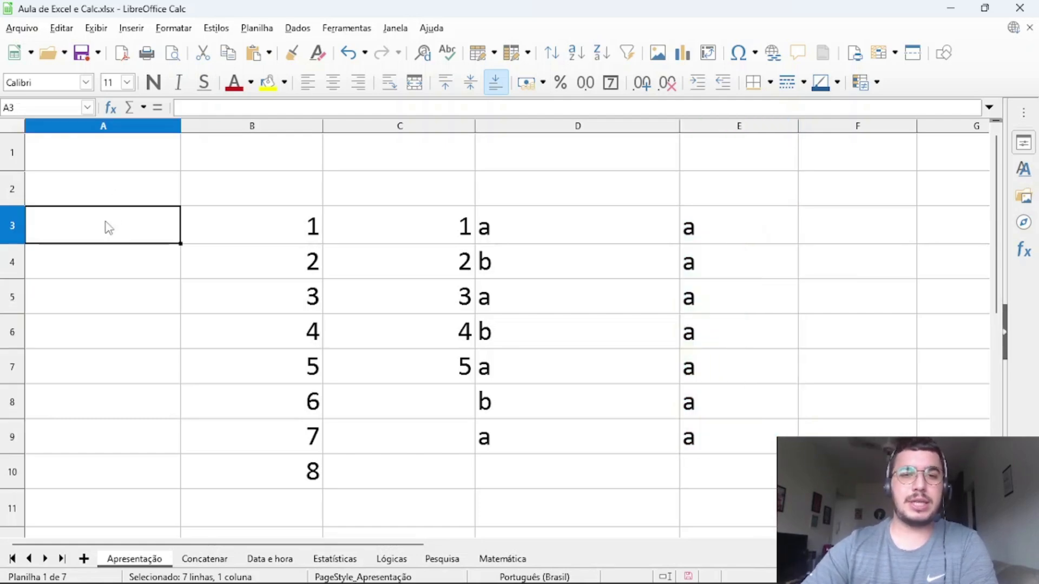
click(505, 303)
drag(505, 303, 528, 461)
key(Delete)
click(580, 228)
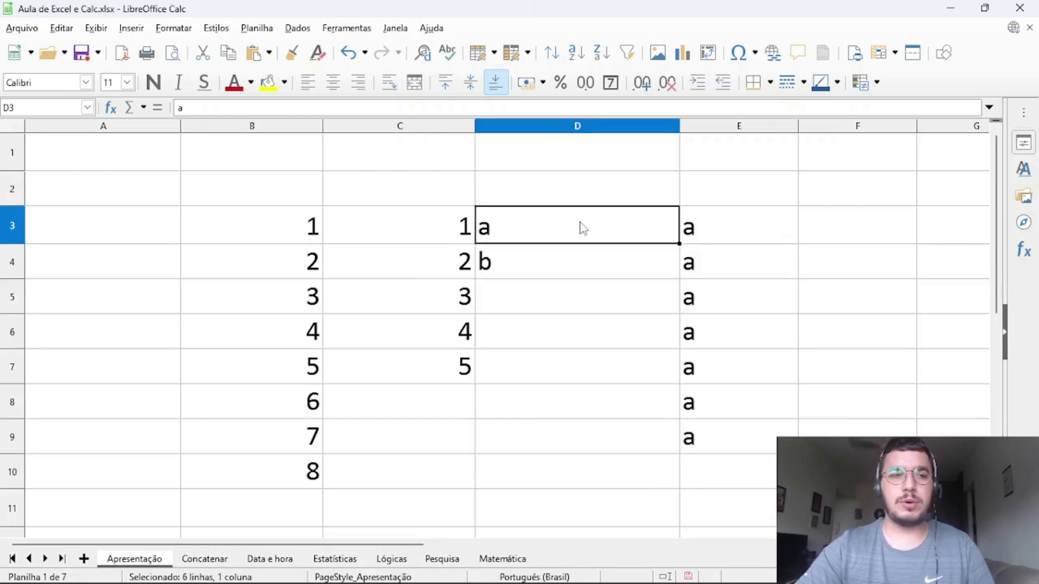
drag(579, 227, 580, 274)
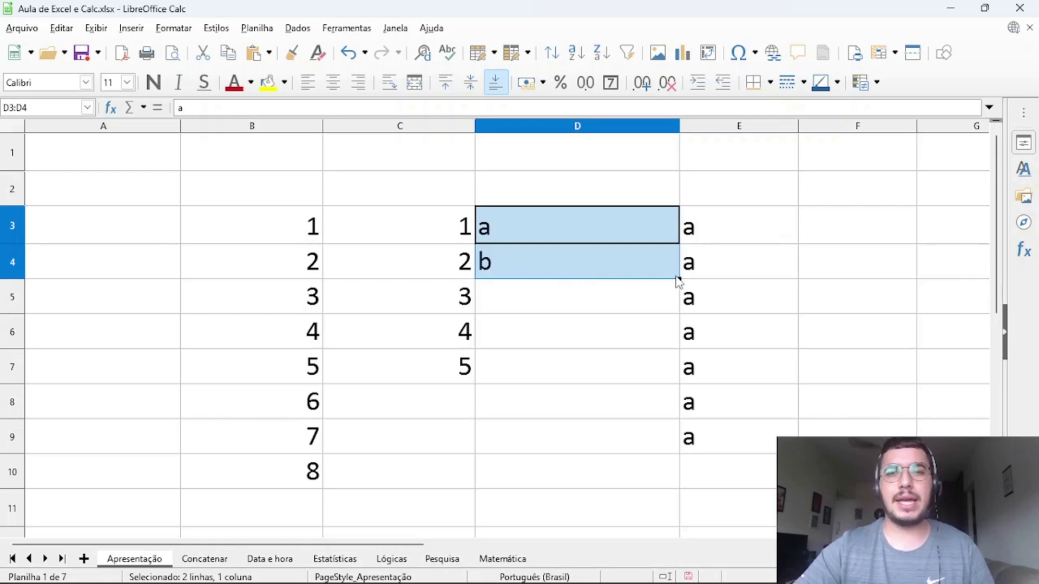
drag(679, 278, 660, 497)
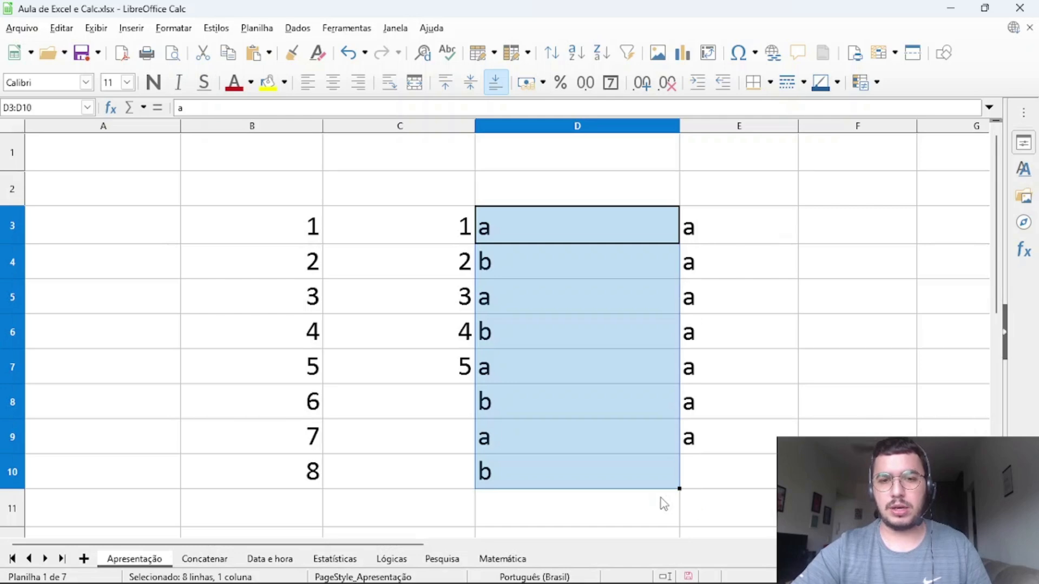
Enter Segunda-feira in cell C21 and autofill the weekdays down to C26.
click(703, 448)
scroll(406, 411, down, 8)
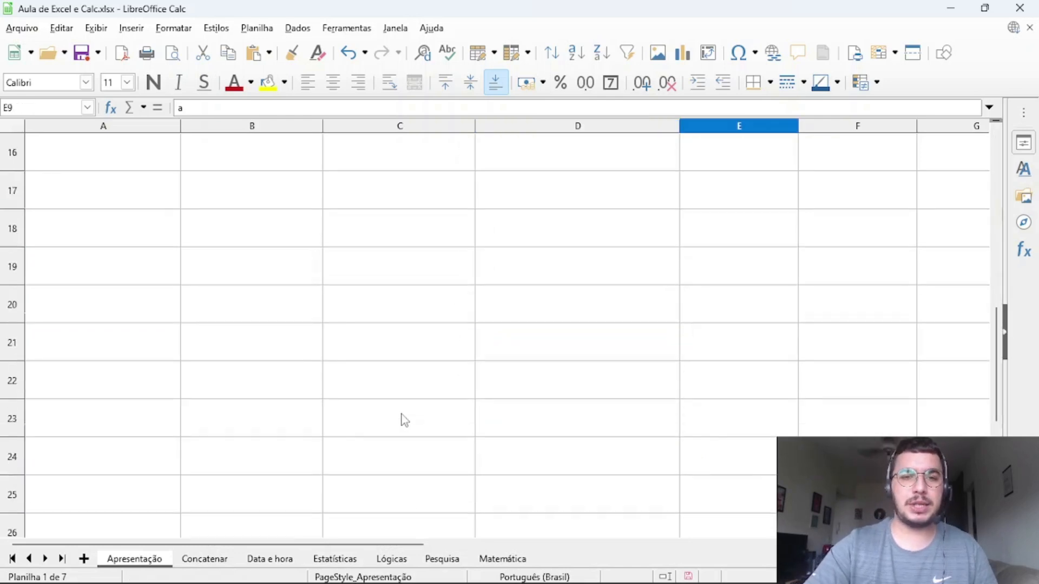
scroll(407, 411, up, 8)
scroll(401, 414, down, 6)
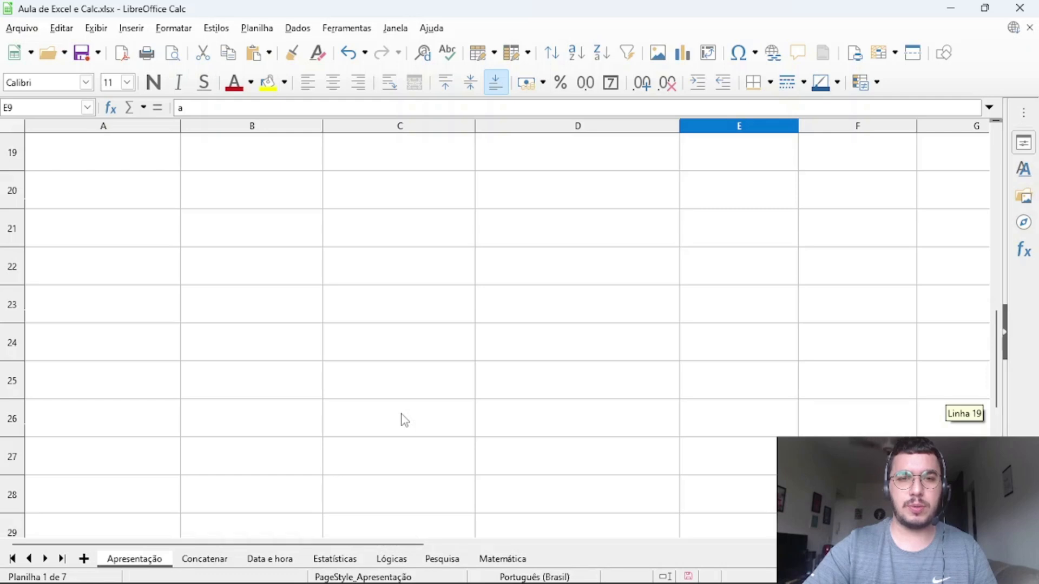
click(378, 229)
text(segu)
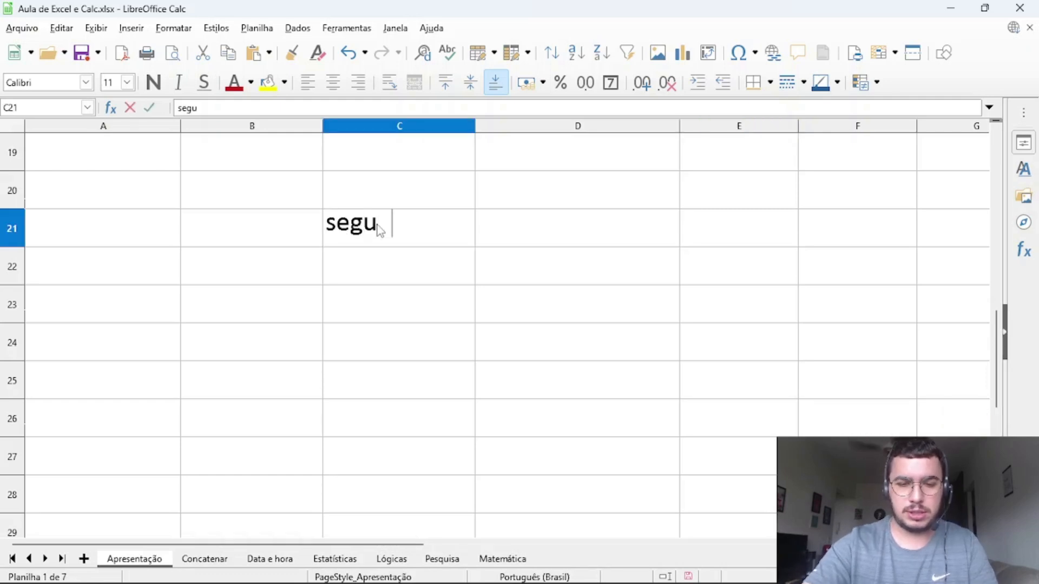
text(nda-feira)
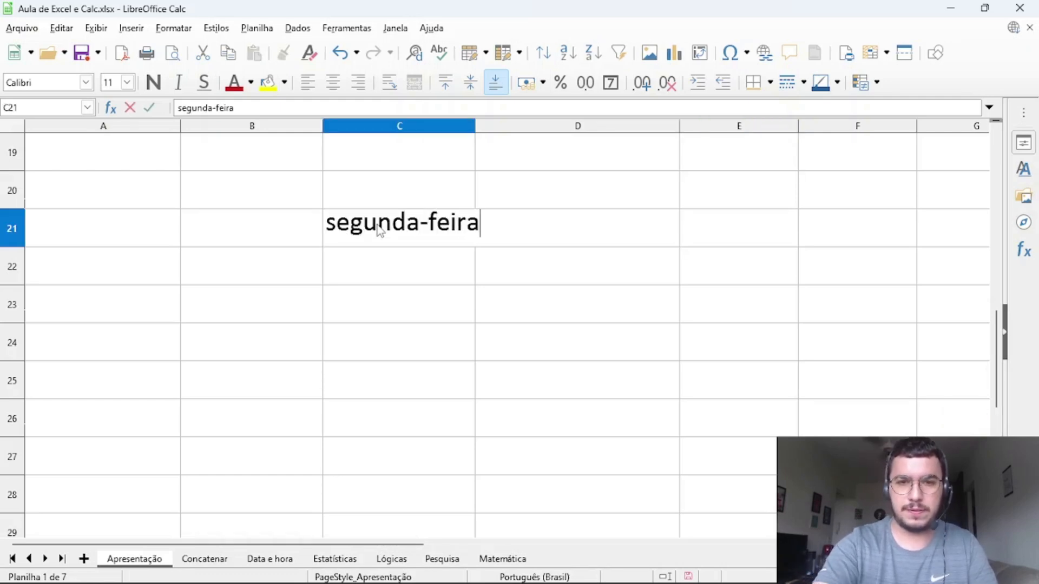
key(Return)
click(381, 231)
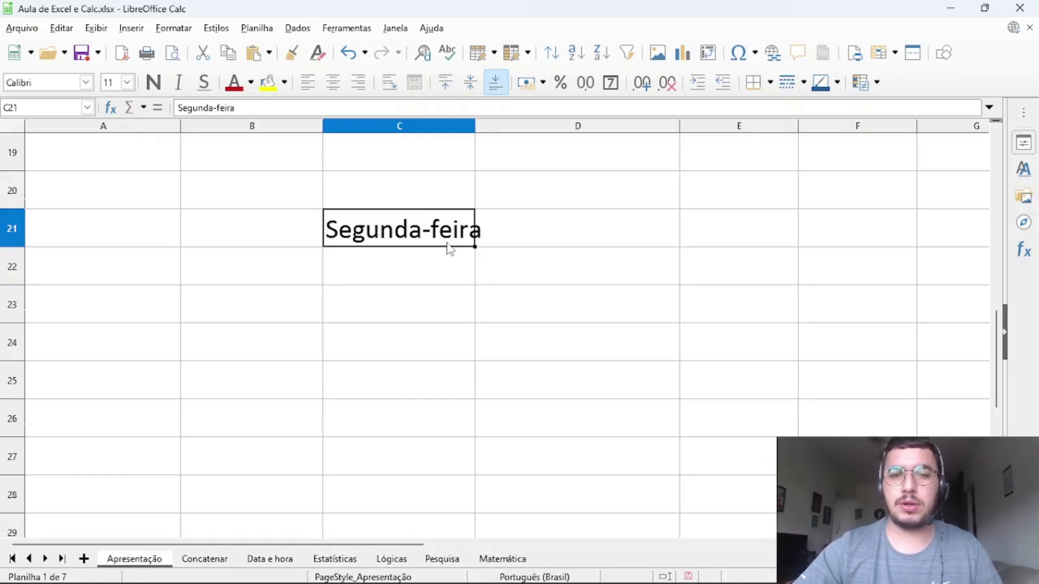
drag(474, 249, 475, 449)
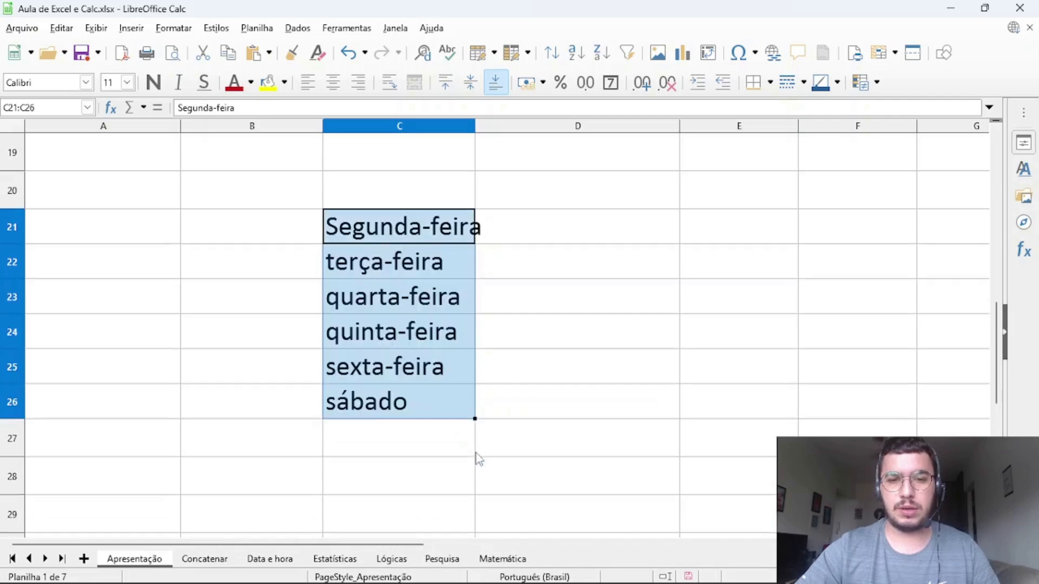
Enter janeiro in cell B49 and try autofilling the months across to D49.
scroll(344, 371, down, 9)
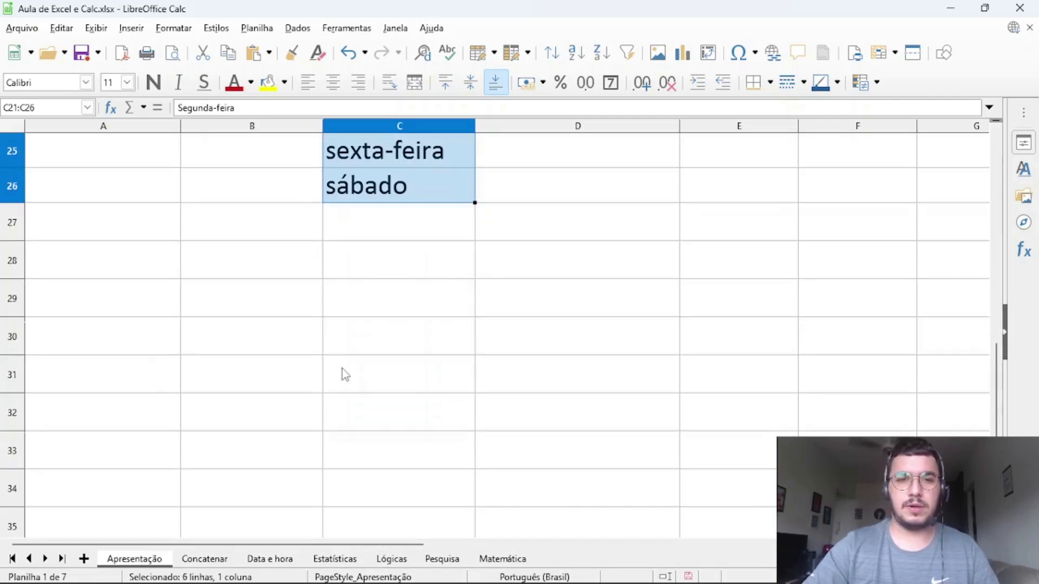
click(281, 265)
text(j)
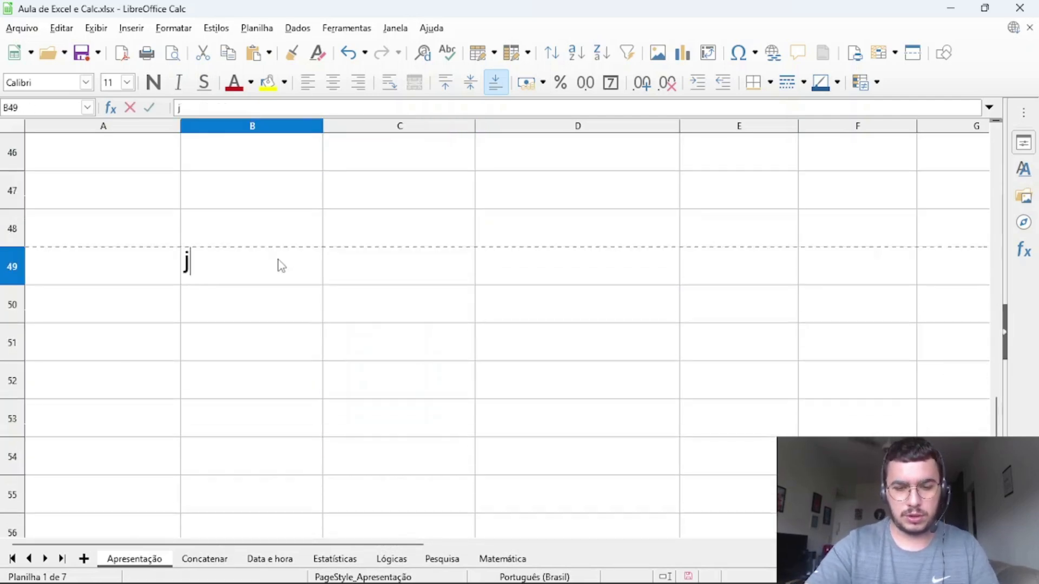
text(aneiro)
key(Return)
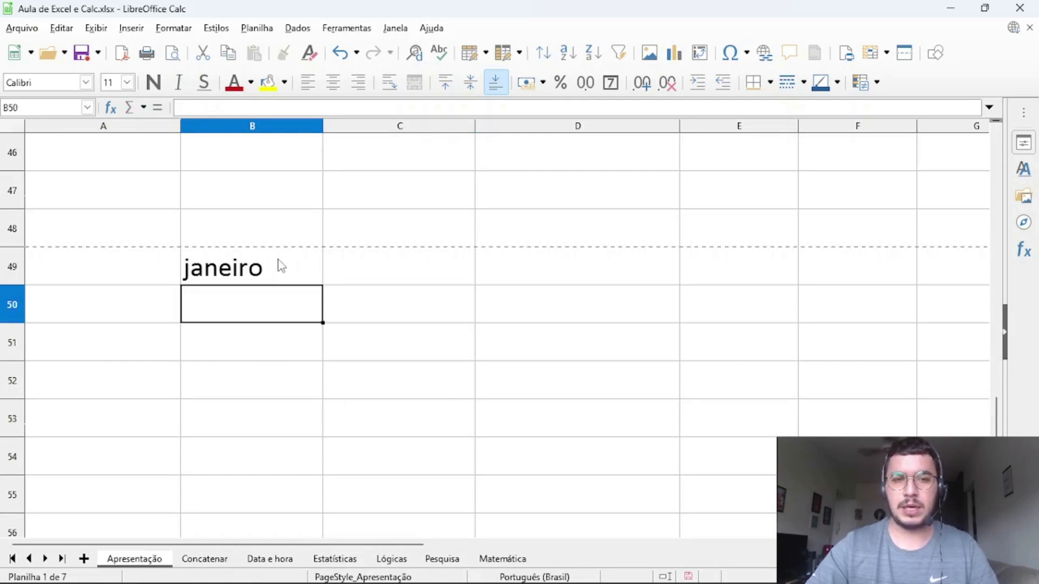
click(281, 265)
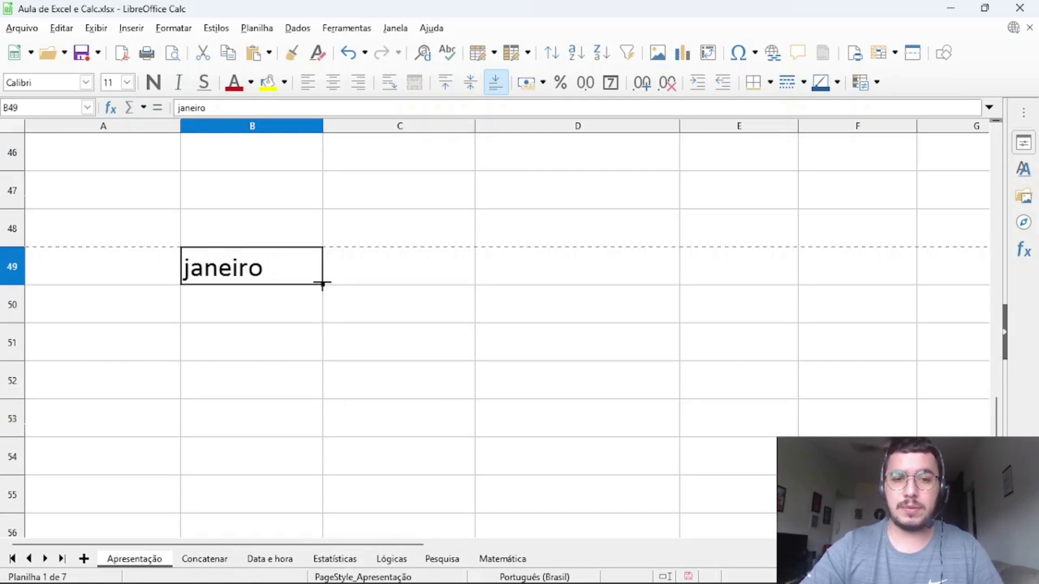
drag(324, 284, 646, 285)
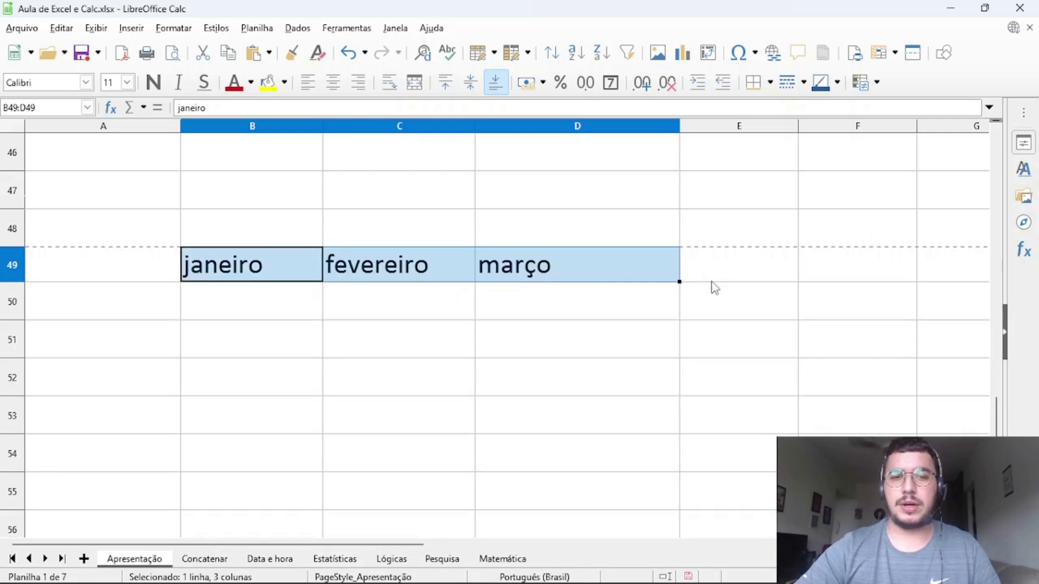
key(ctrl+z)
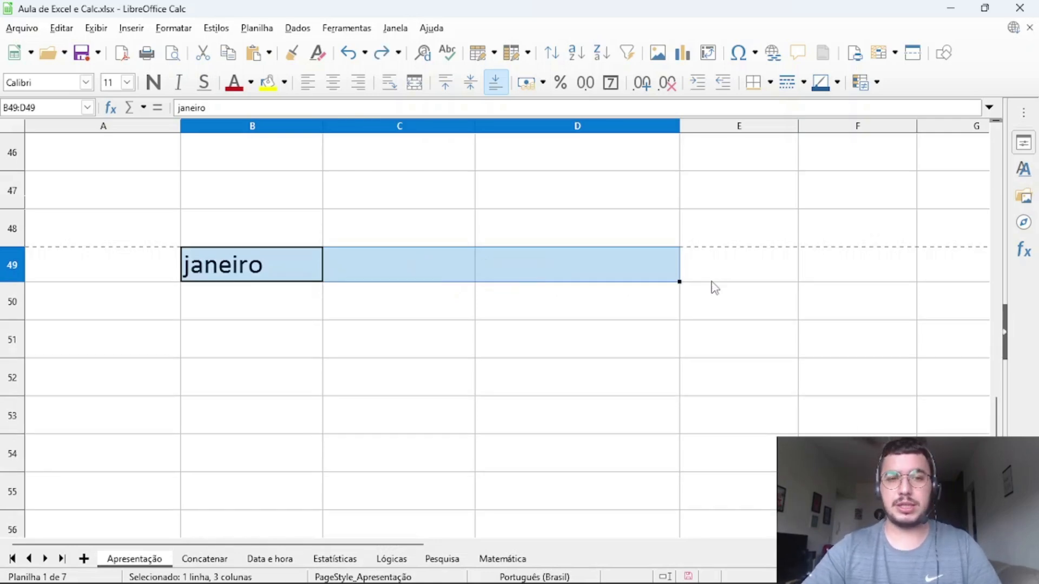
Replace the content of cell B49 with the date 1/01/2020.
click(288, 265)
double_click(288, 265)
key(ctrl+a)
key(BackSpace)
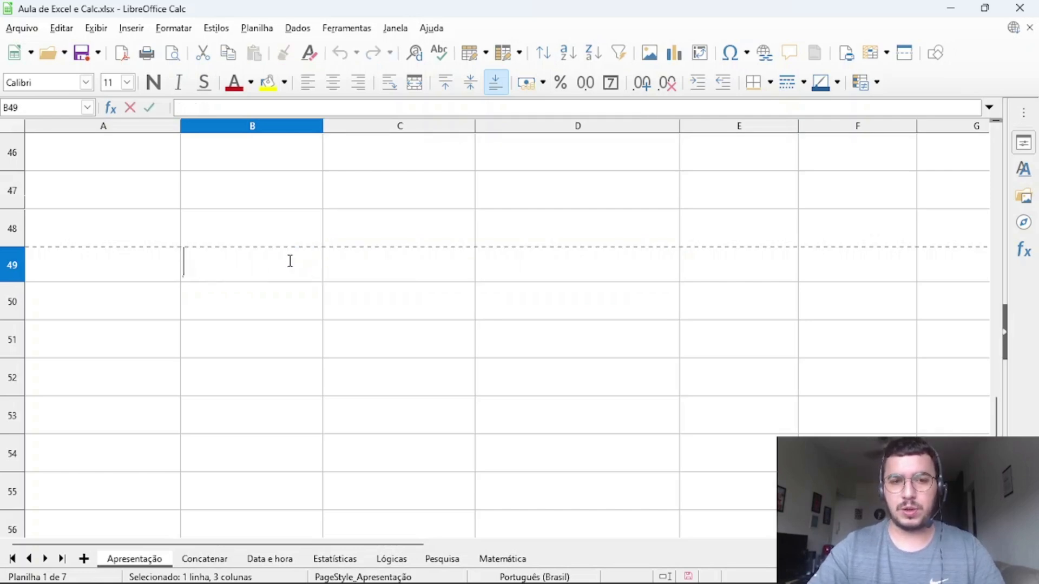
text(1/01/2020)
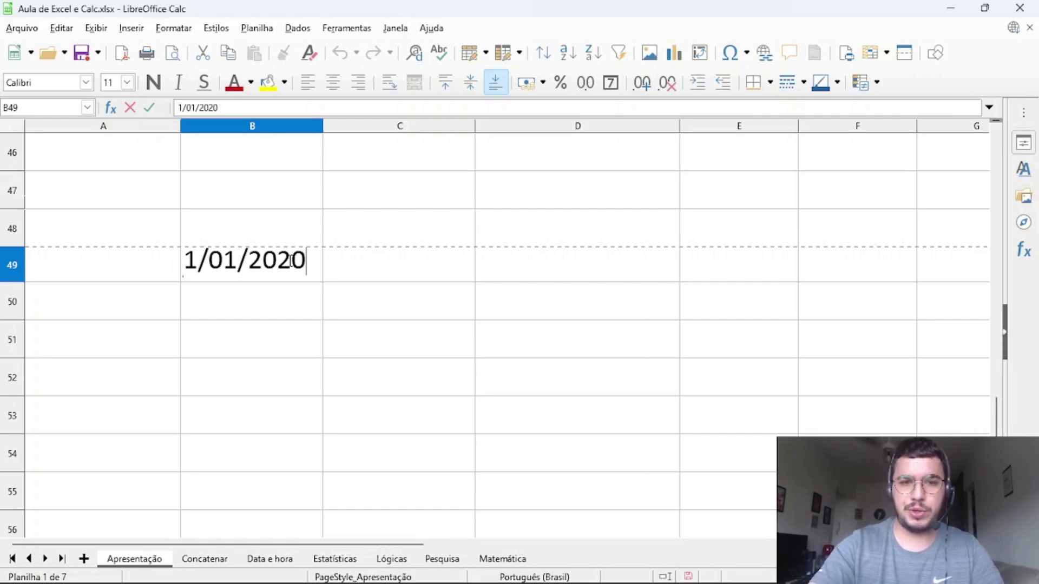
key(Return)
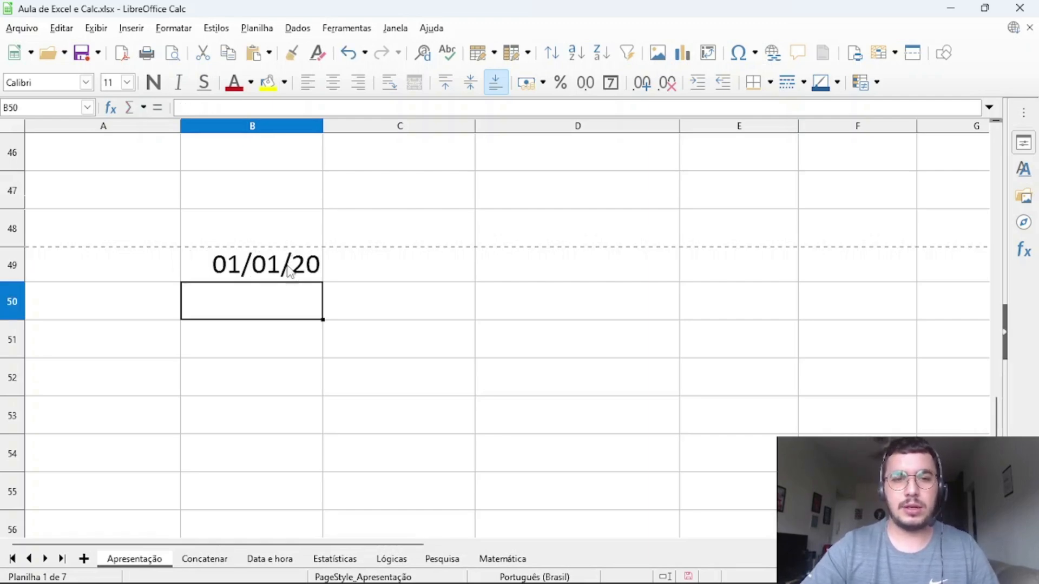
Try autofilling the single date in B49 down to B51.
click(284, 275)
drag(320, 283, 316, 350)
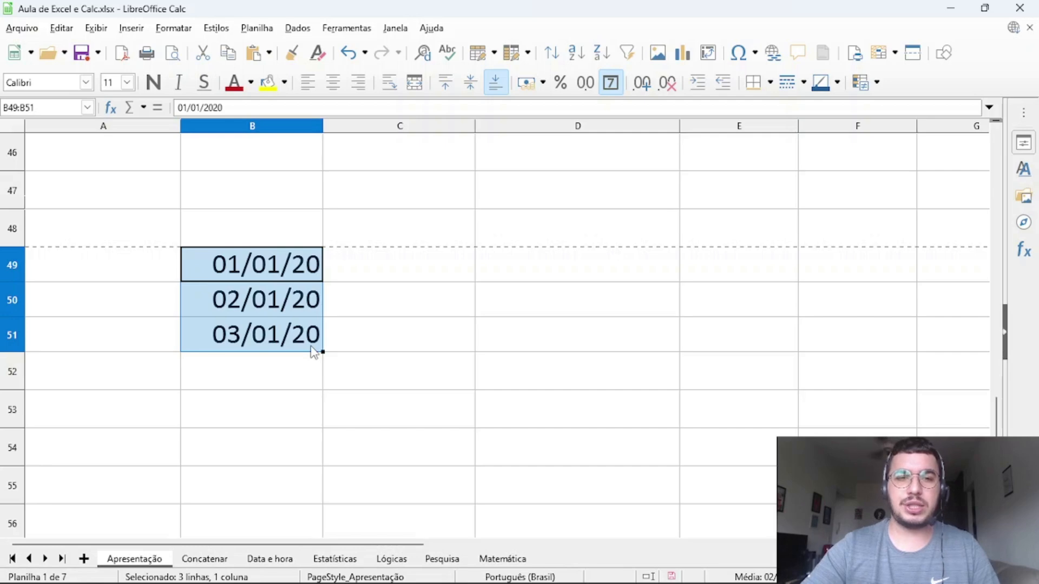
key(ctrl+z)
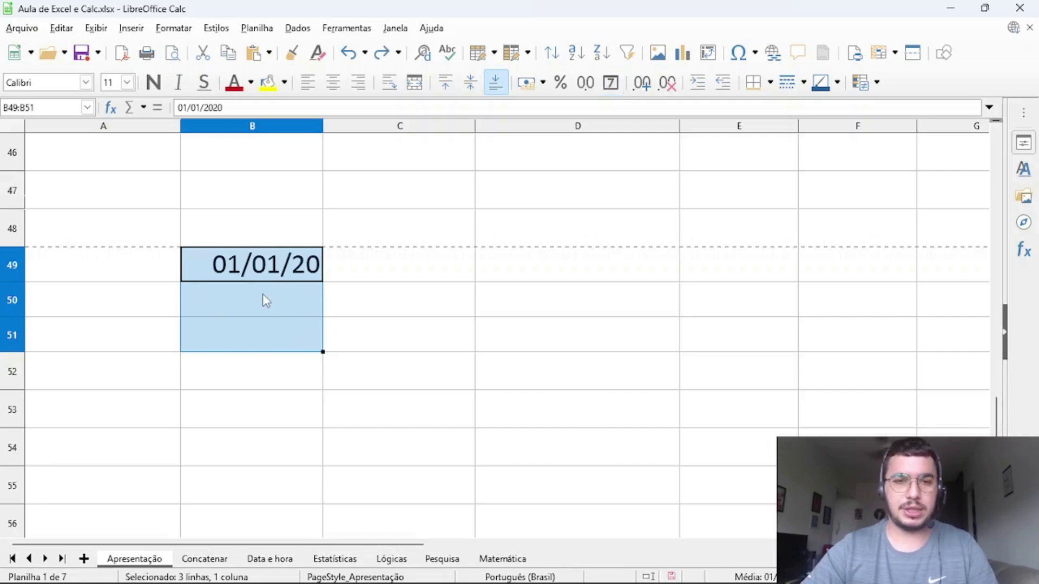
Enter the date 01/02/2020 in cell B50 and autofill both dates together down to B53.
click(259, 293)
text(0)
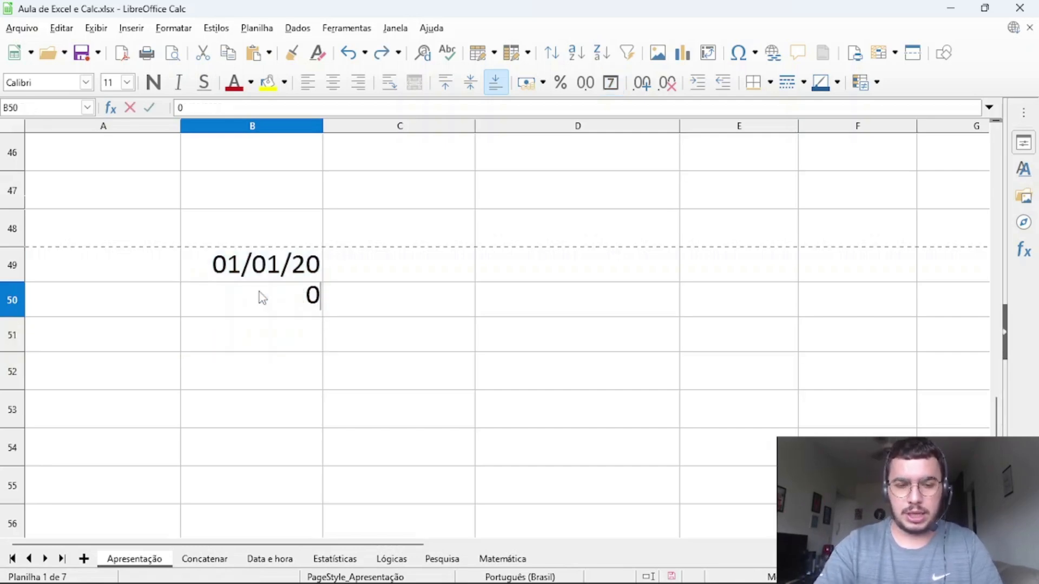
text(1/02)
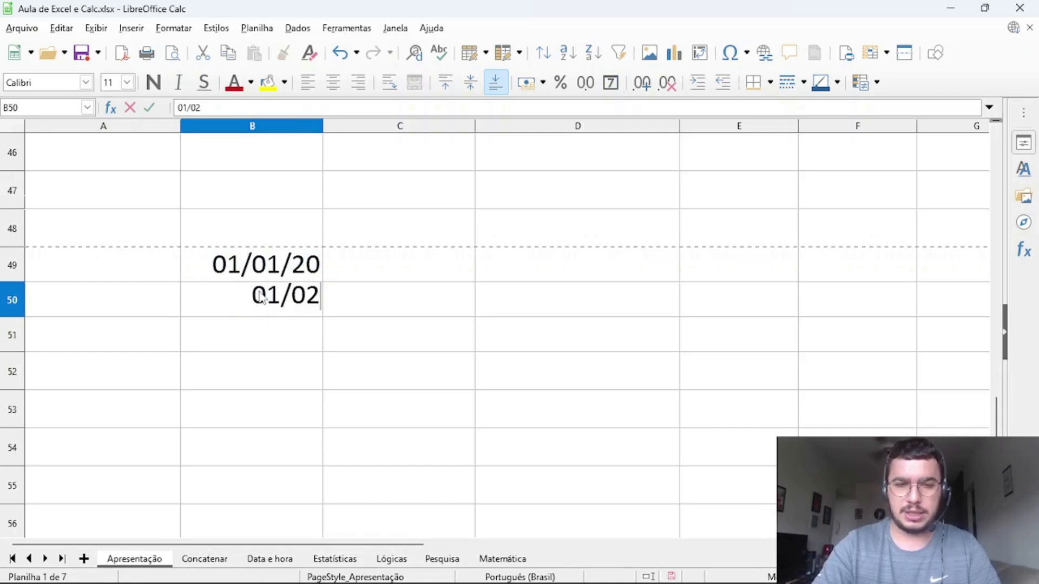
text(/2020)
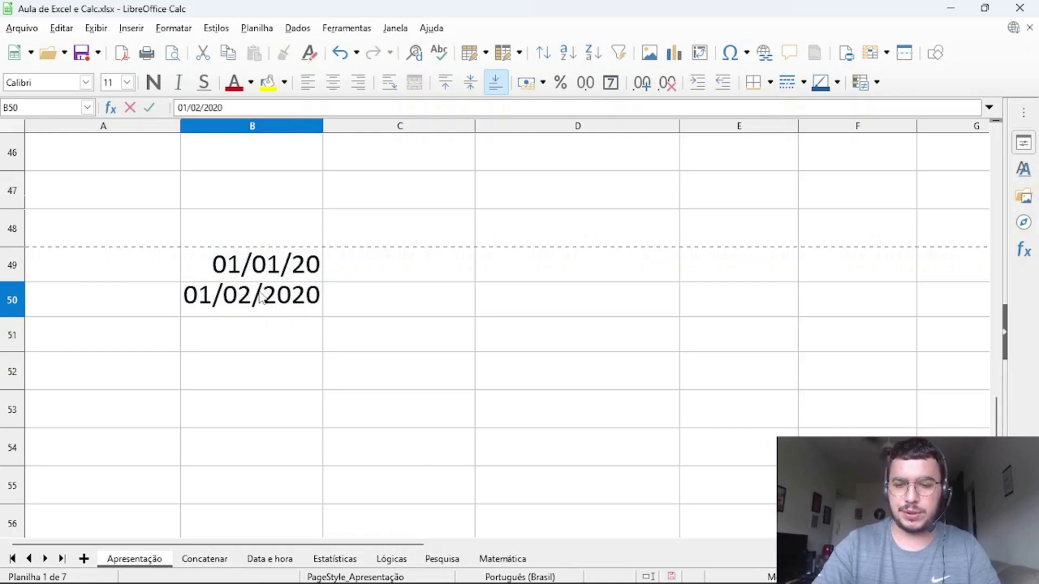
key(Return)
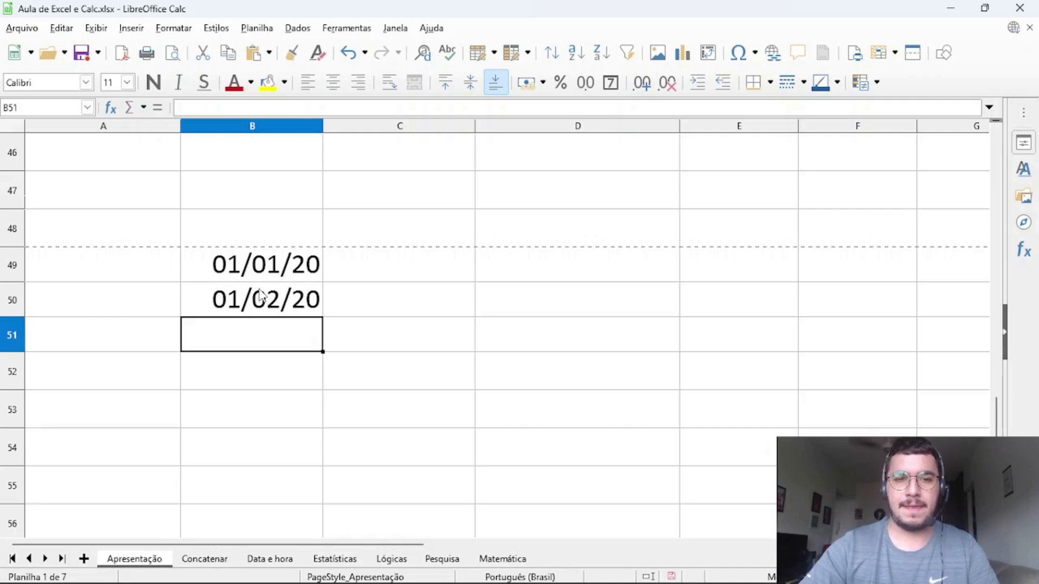
click(269, 272)
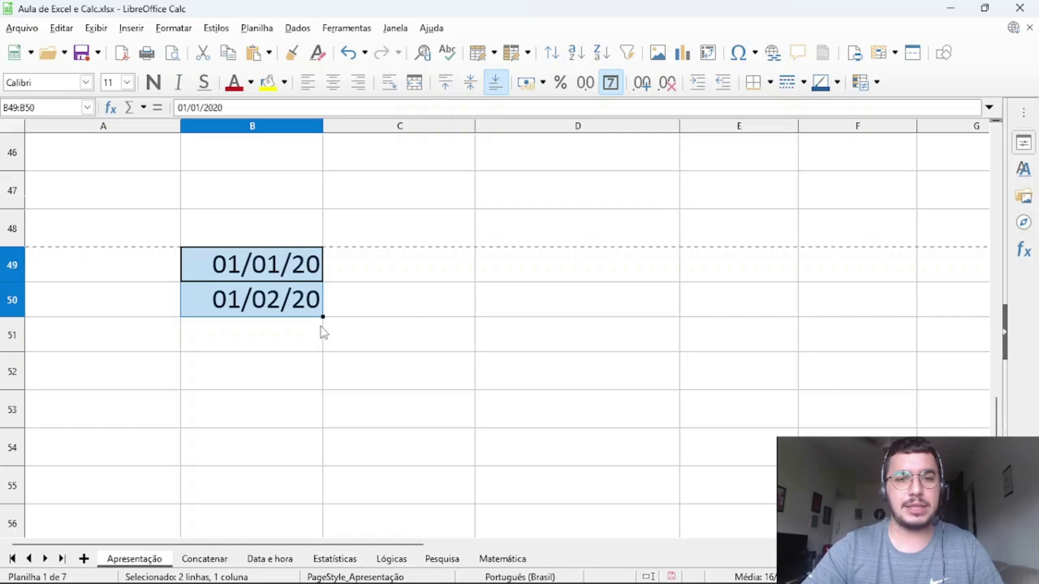
drag(322, 316, 326, 419)
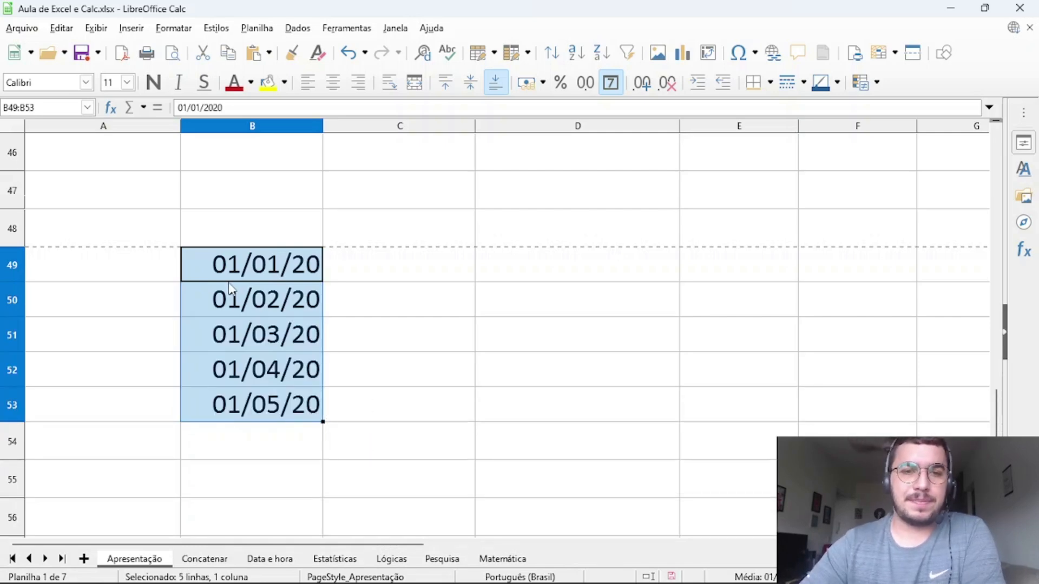
click(236, 260)
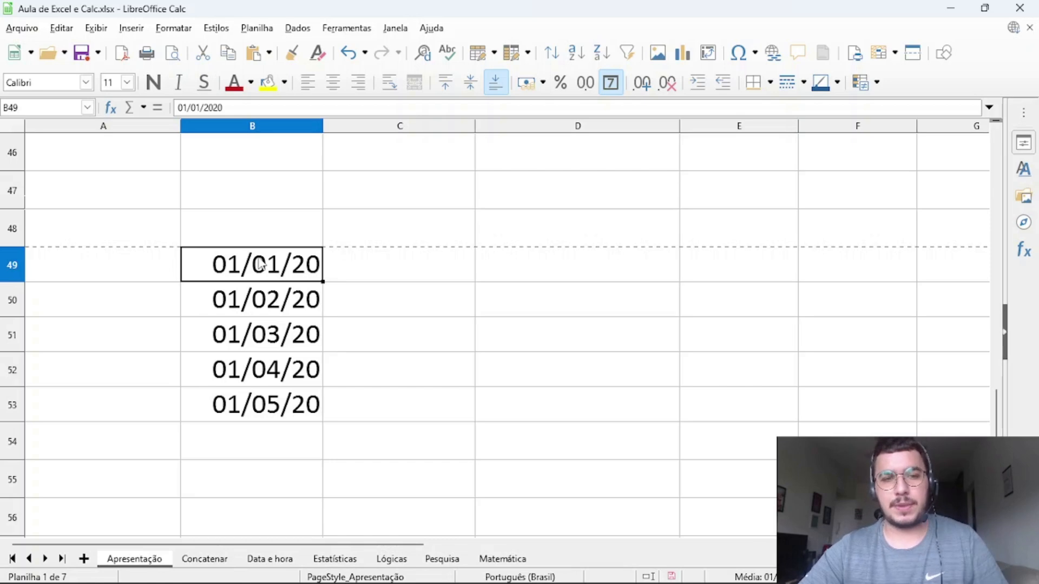
click(249, 236)
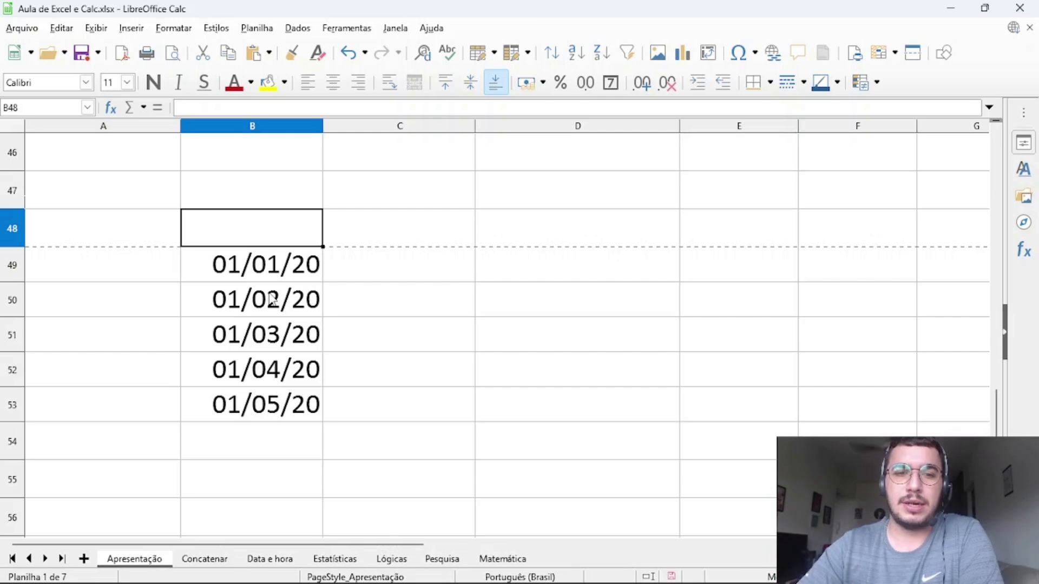
click(263, 340)
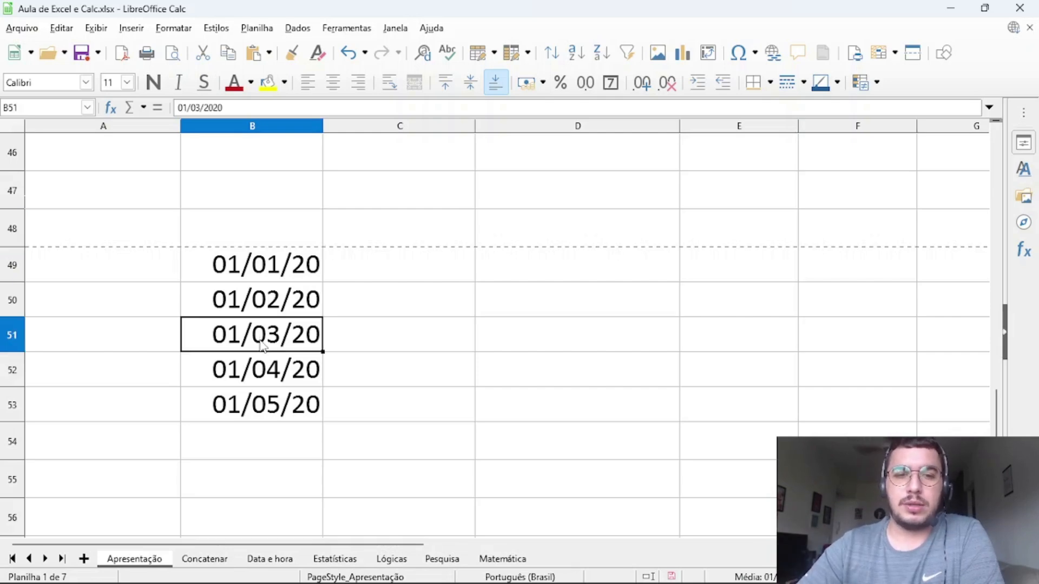
click(264, 368)
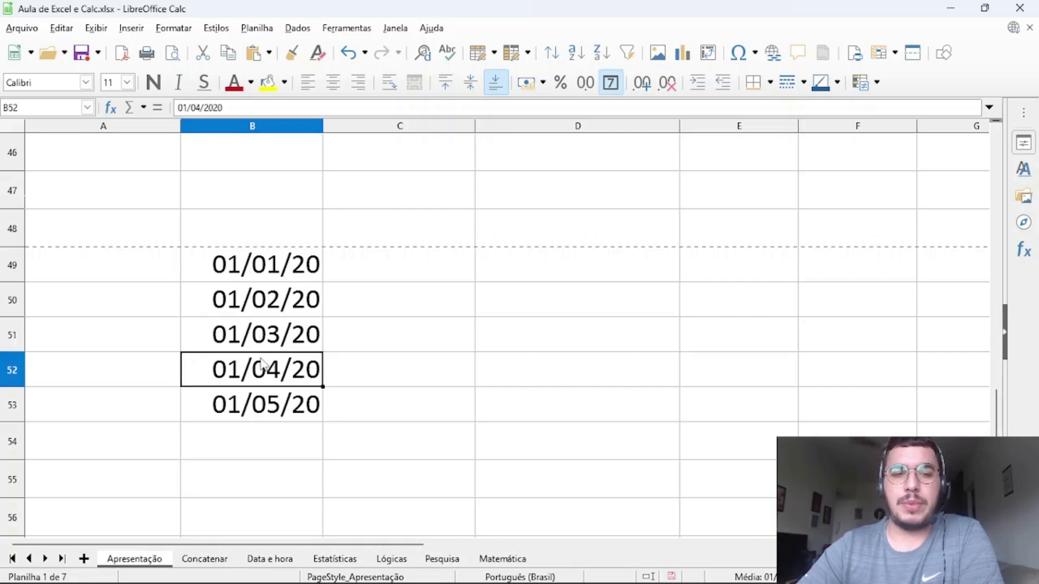
click(263, 406)
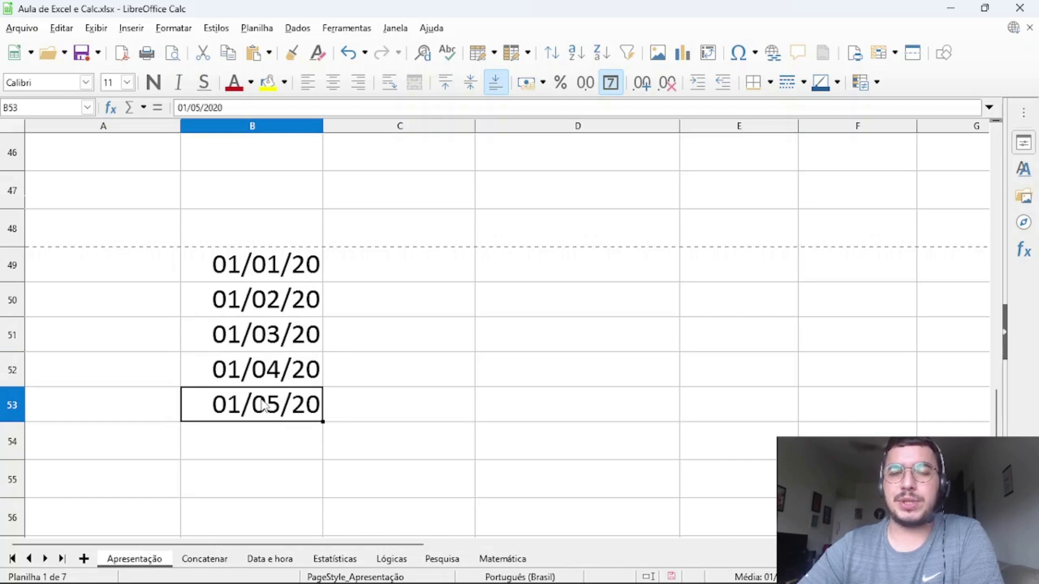
Clear the dates from cells B49 to B53.
click(273, 277)
drag(273, 277, 267, 399)
key(Delete)
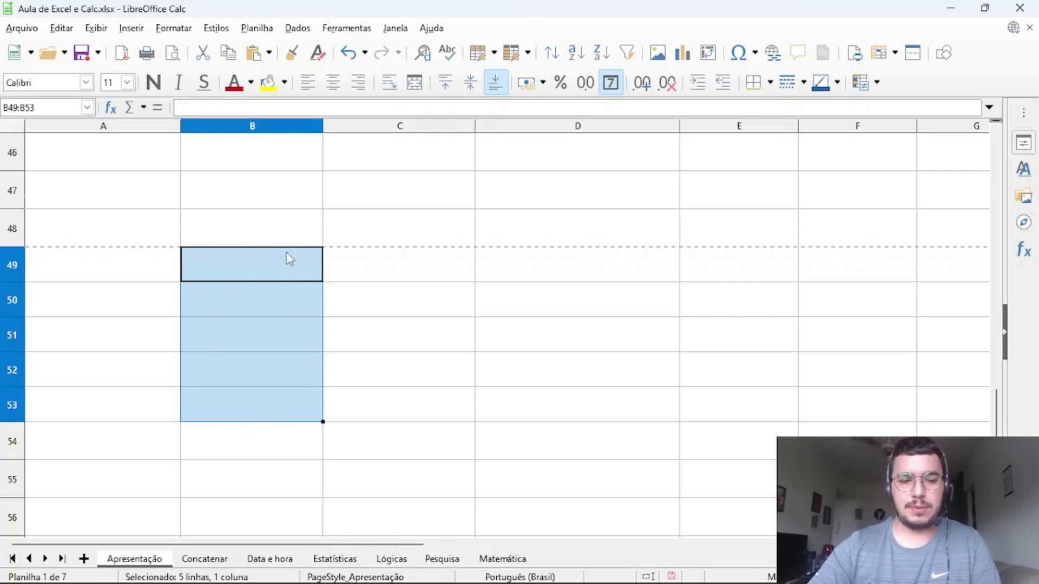
Enter 10 and 20 in cells B49 and B50, and autofill both together down to B53.
text(10)
key(Return)
text(29)
key(BackSpace)
text(0)
key(Return)
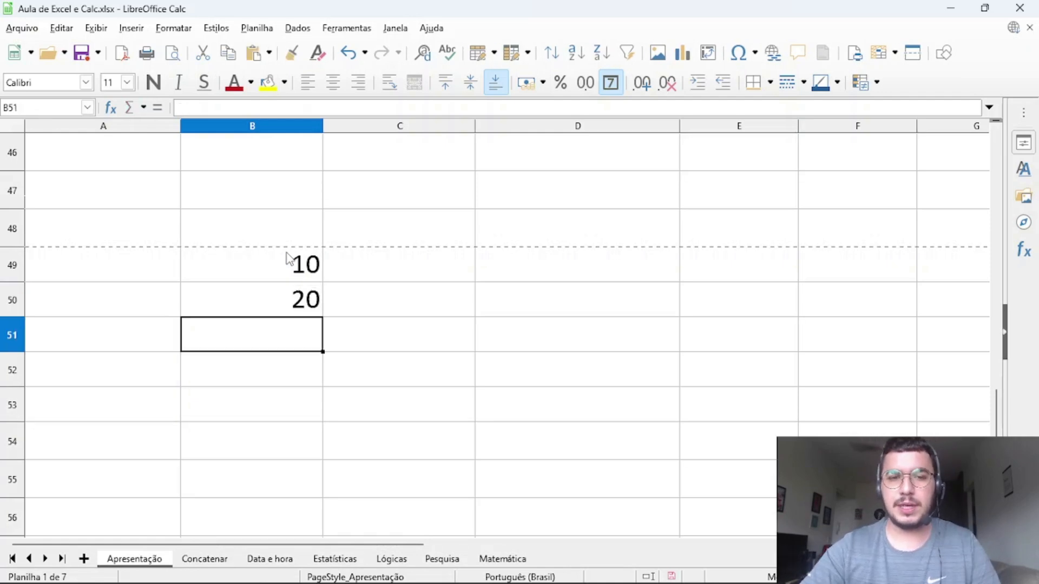
drag(291, 270, 292, 299)
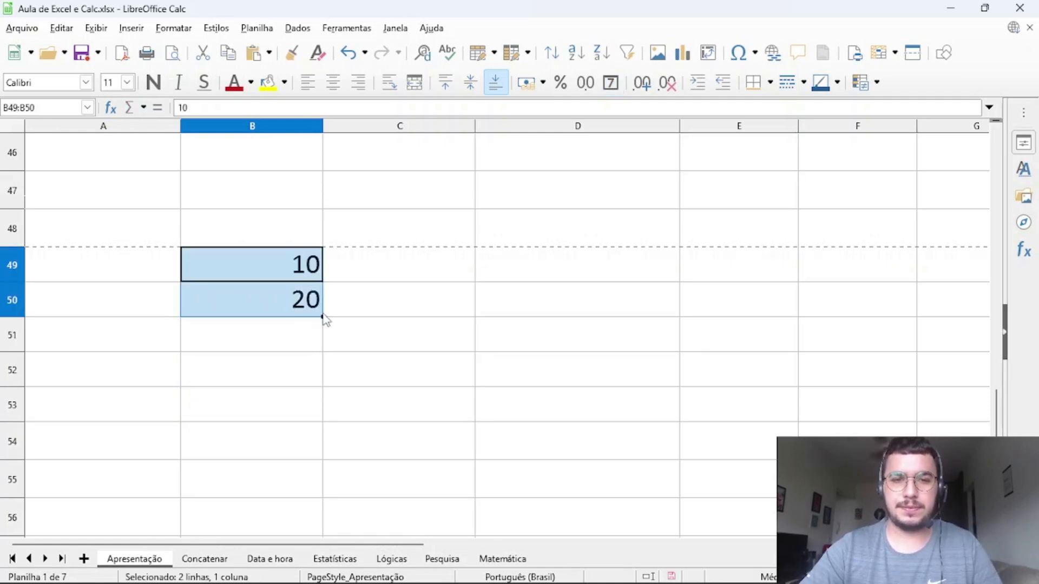
drag(322, 317, 304, 433)
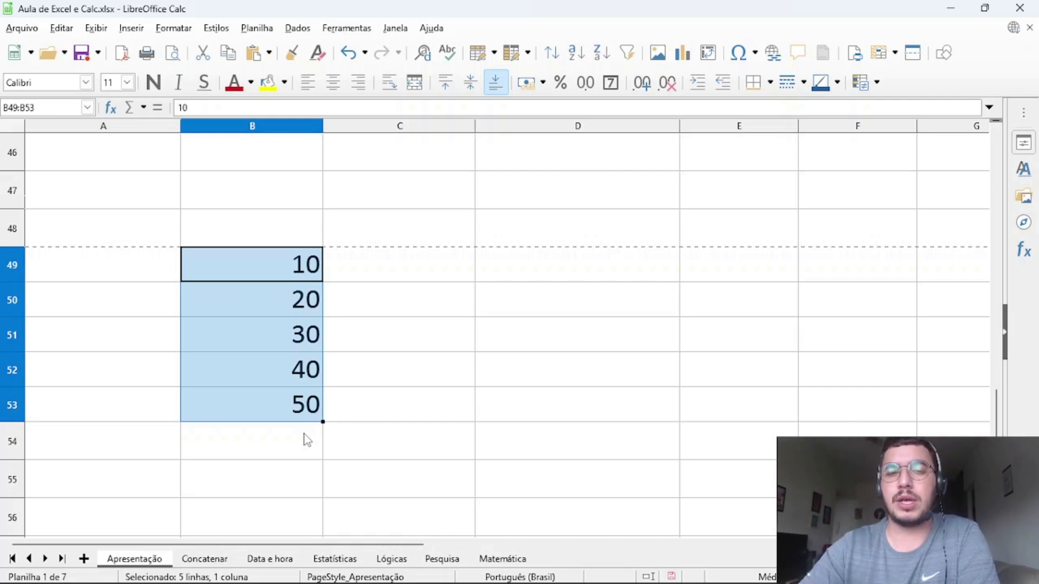
Clear the number series in B49:B53 and the earlier fill examples in B3:E11.
key(Delete)
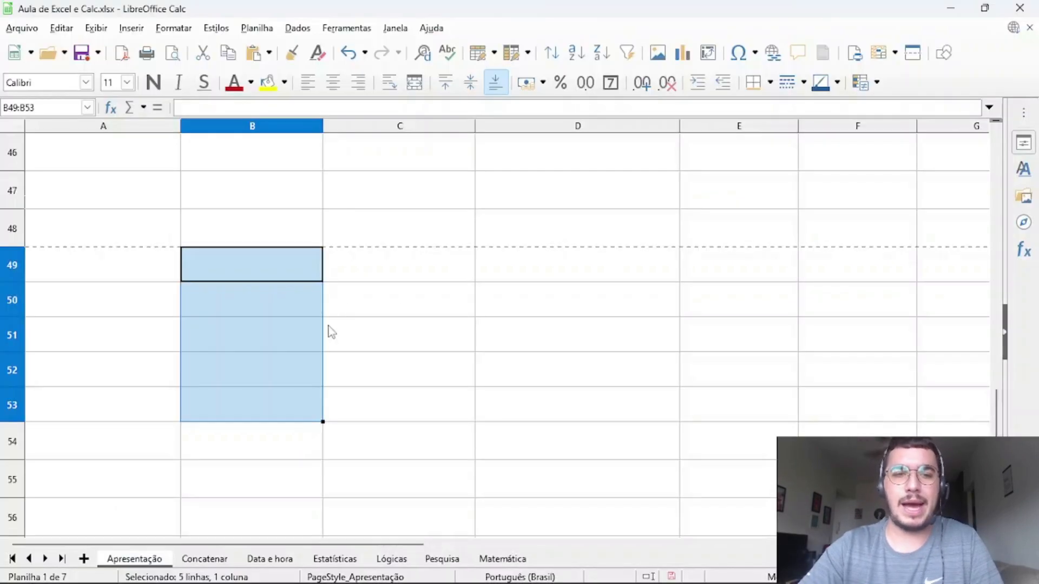
scroll(341, 239, up, 15)
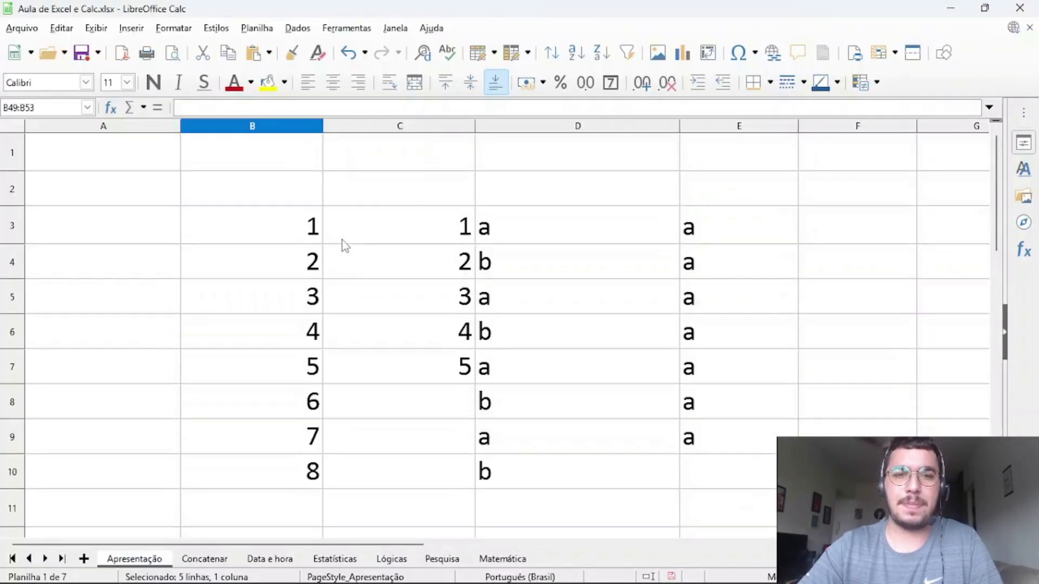
drag(293, 225, 727, 499)
key(Delete)
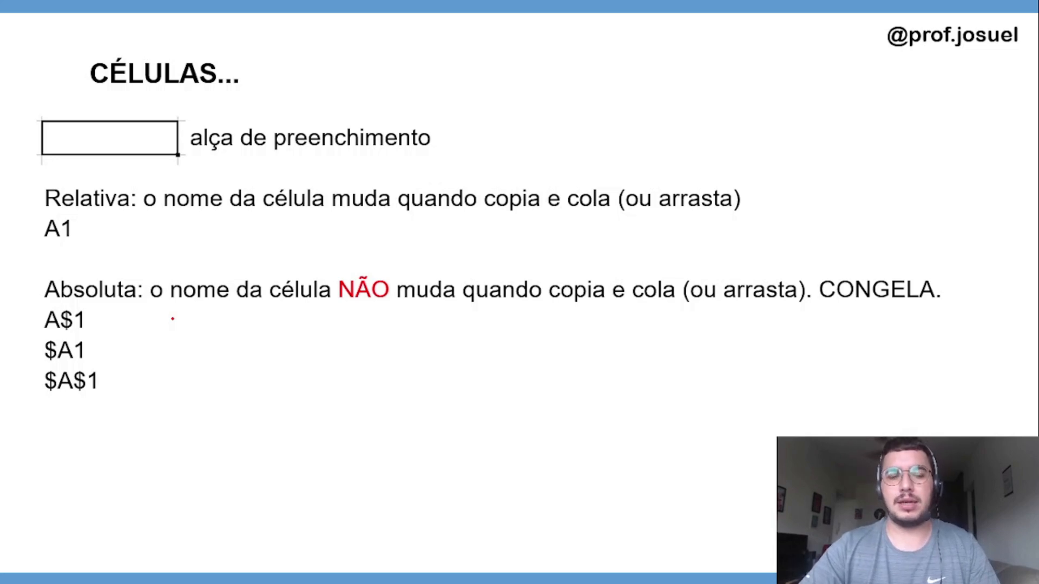
Switch from the slides back to LibreOffice Calc and enter 1, 2 and 3 in cells A1 to A3.
key(alt+Tab)
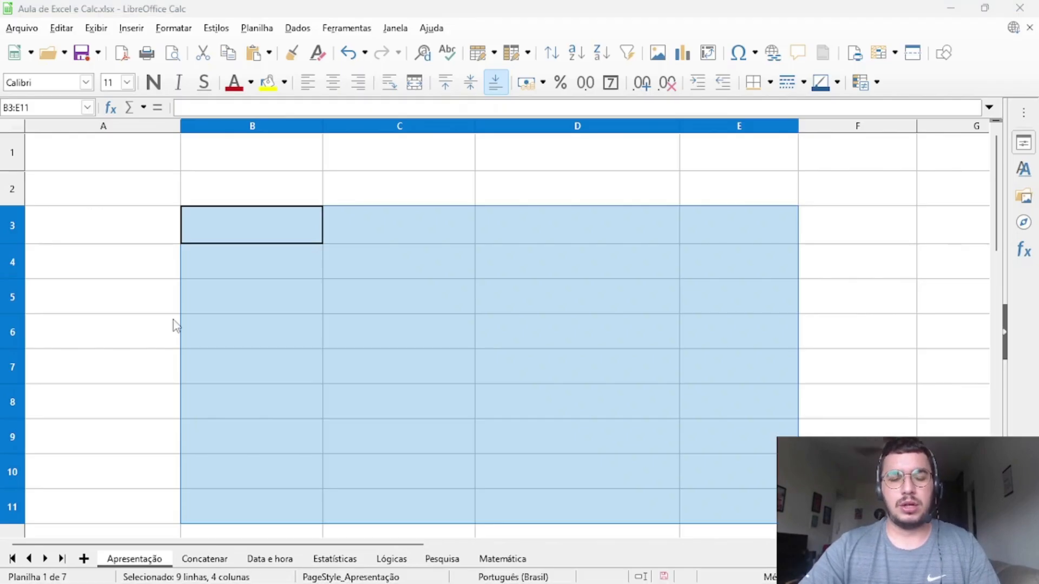
click(118, 217)
click(137, 157)
double_click(137, 157)
text(1)
key(Return)
text(2)
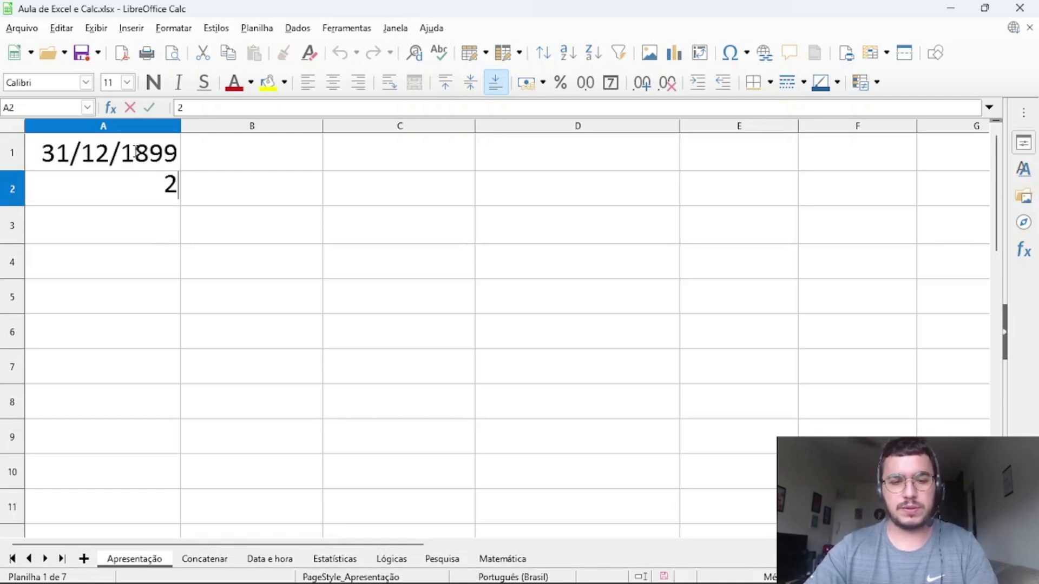
key(Return)
text(3)
key(Return)
Clear cells A1 to A3 and enter 1 again in cell A1.
click(137, 153)
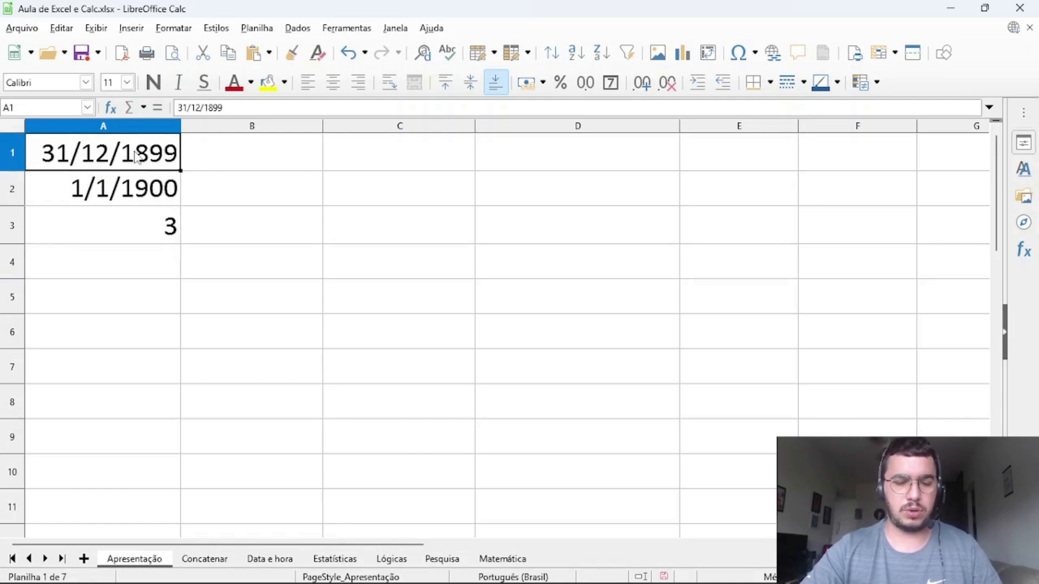
drag(137, 153, 139, 232)
key(Delete)
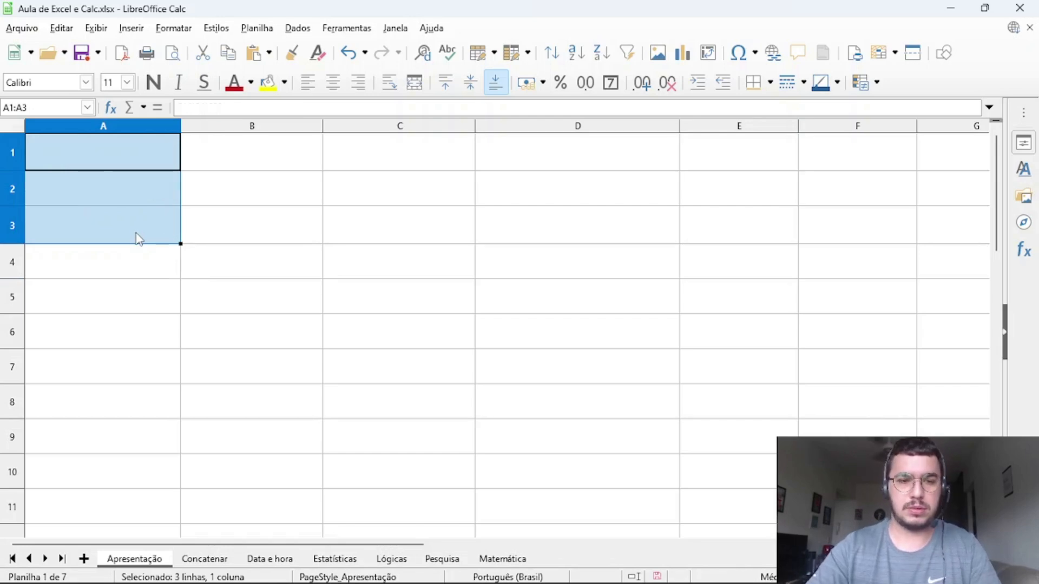
text(1)
key(Return)
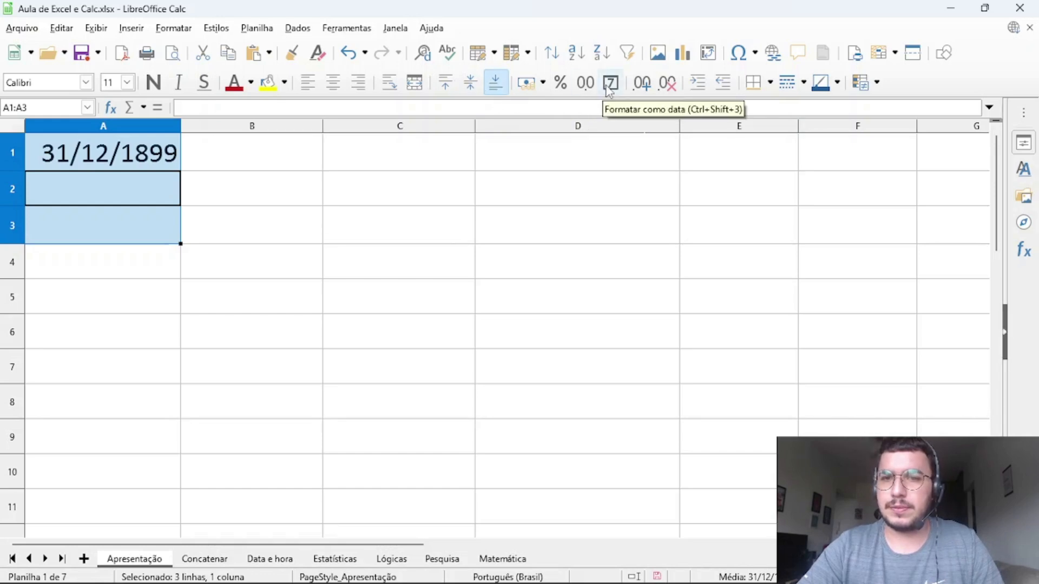
Set the number format of cells A1 to A3 to General.
click(183, 30)
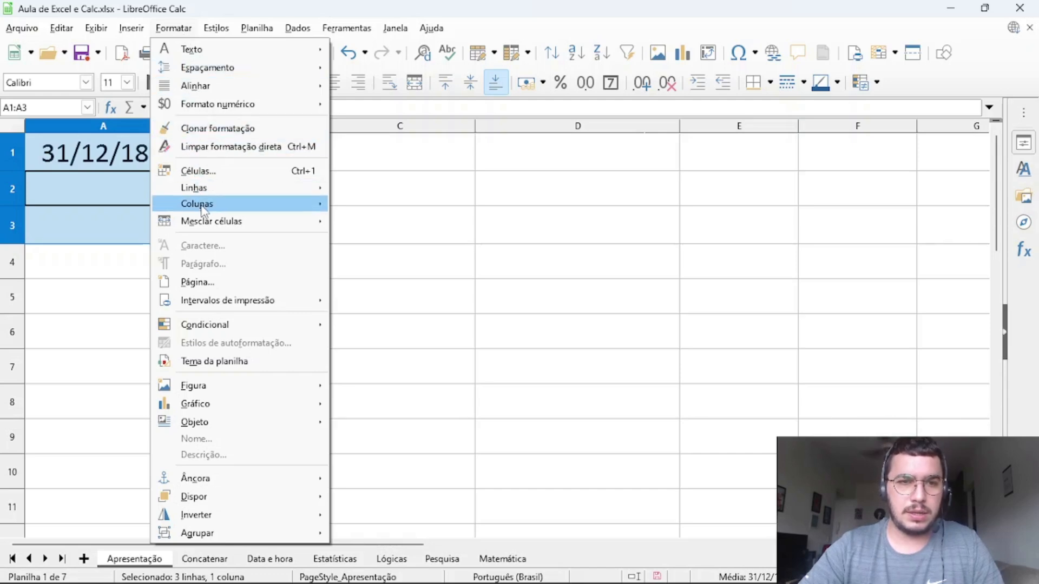
mouse_move(290, 107)
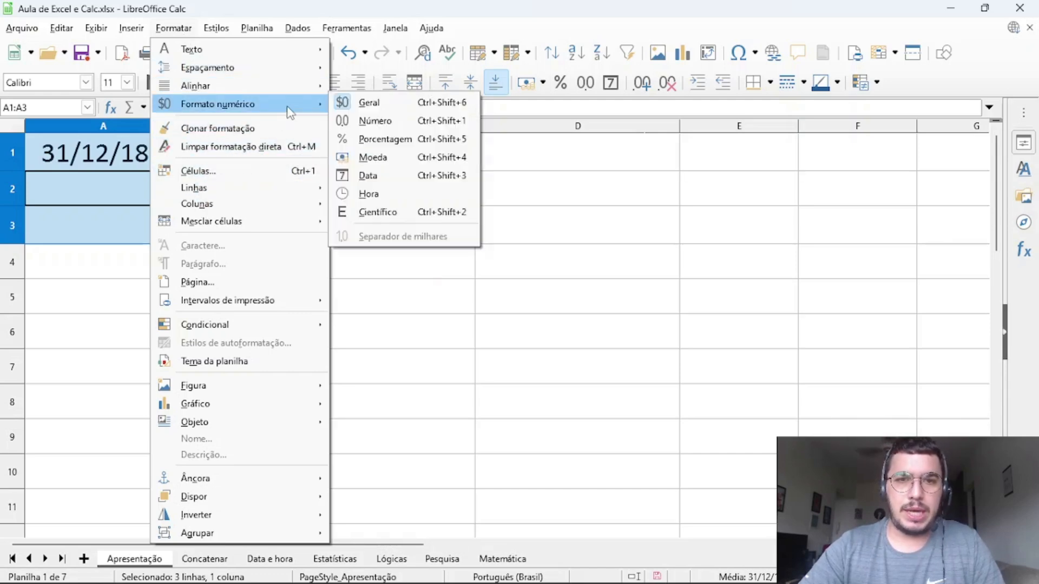
click(369, 106)
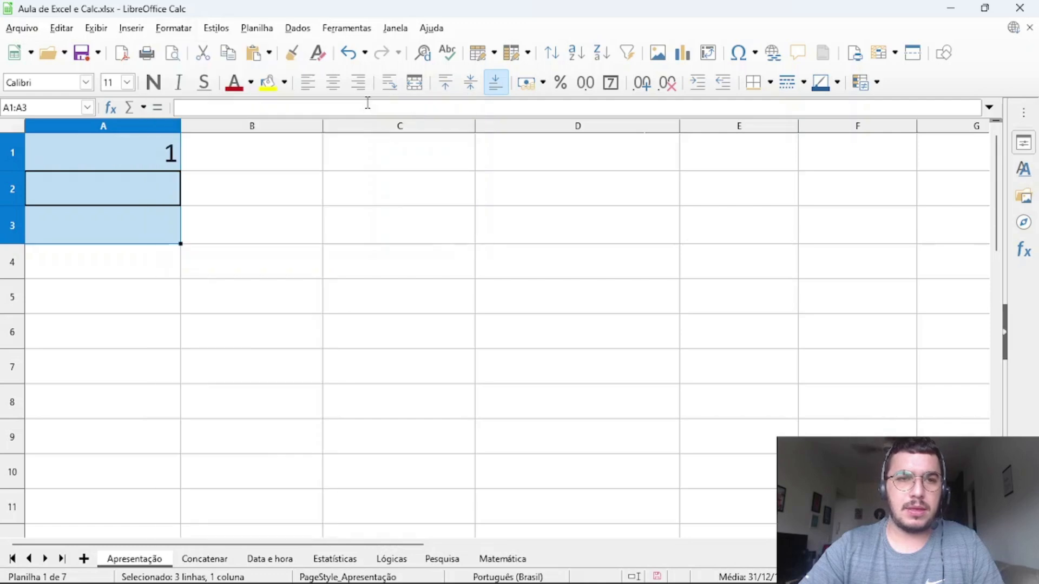
Enter 2, 3 and 4 in cells A2 to A4.
click(158, 183)
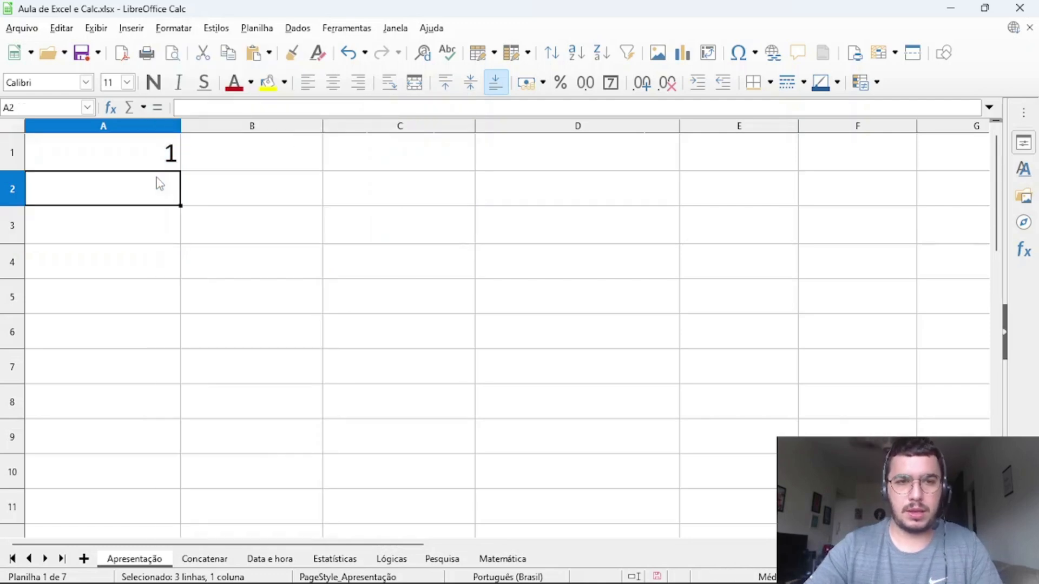
text(2)
key(Return)
text(3)
key(Return)
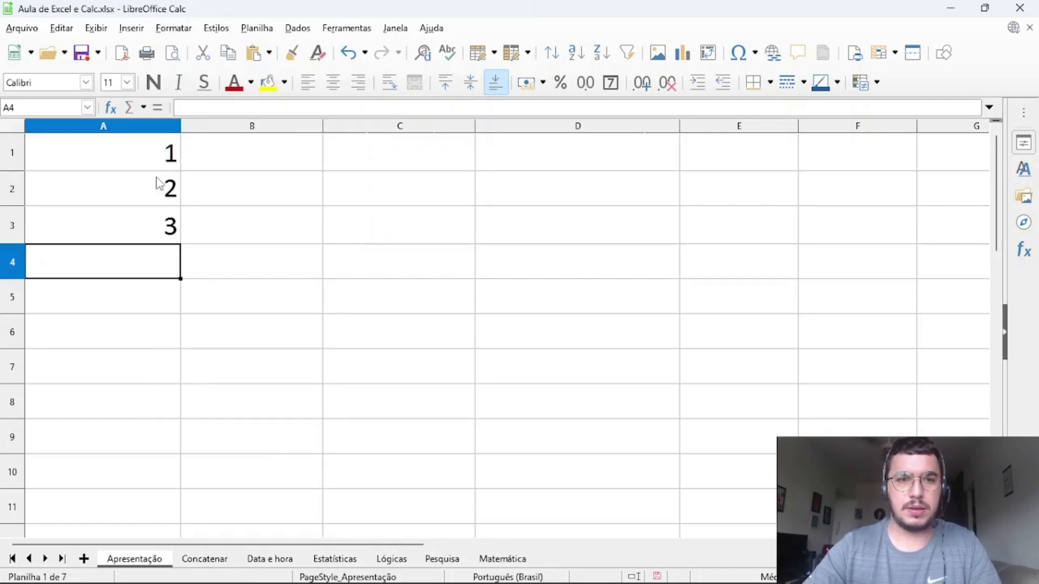
text(4)
key(Return)
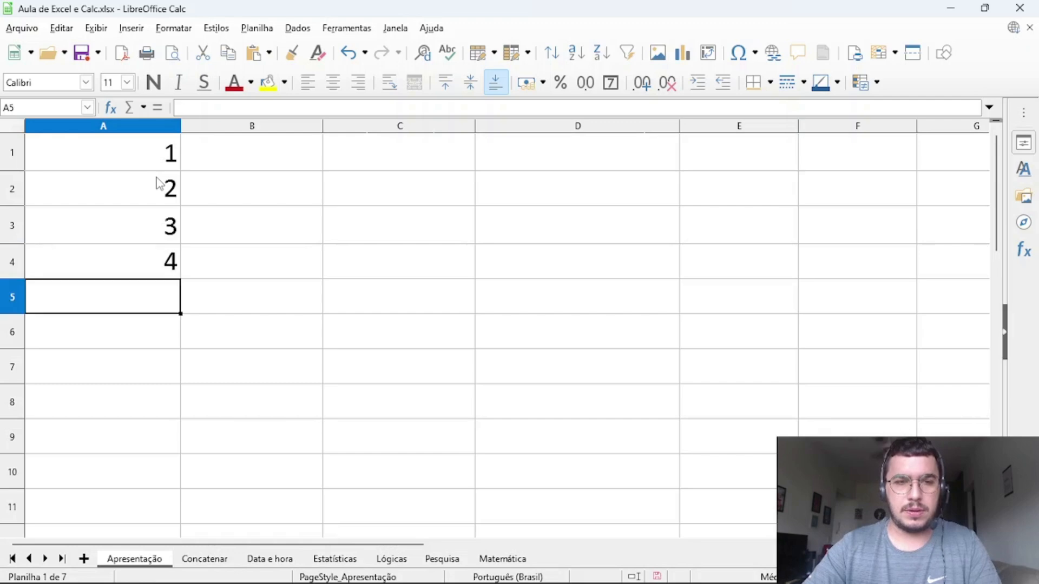
Begin a formula with =soma( in cell B1, and remove its equals sign to enter it as plain text.
click(265, 153)
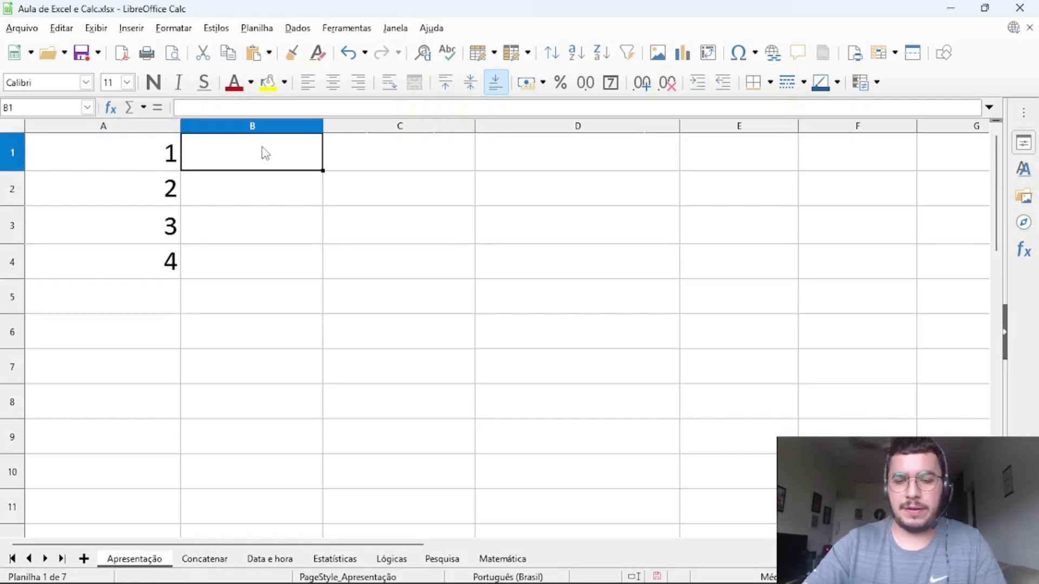
text(=soma()
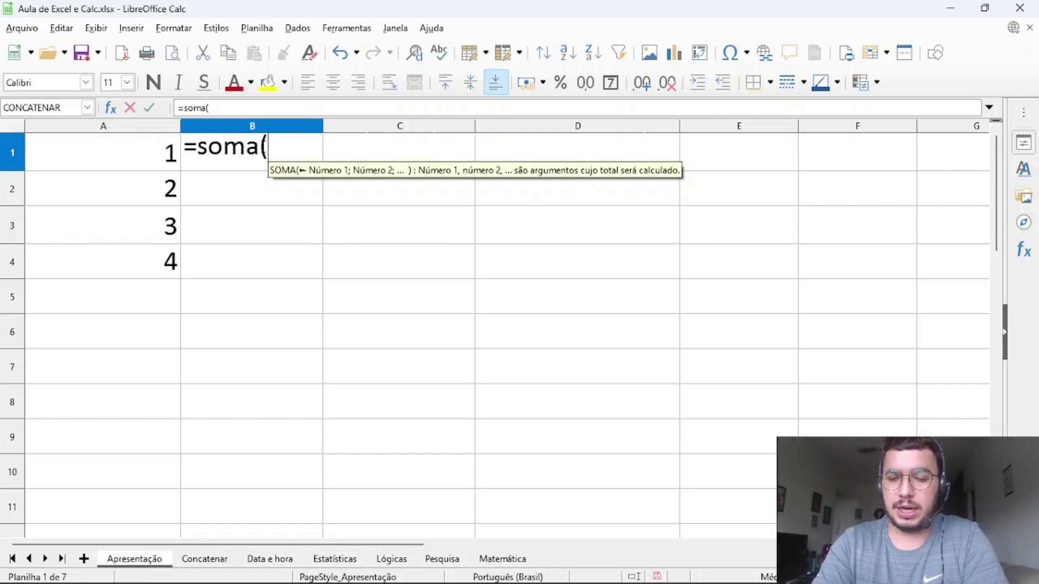
click(195, 150)
key(BackSpace)
key(Return)
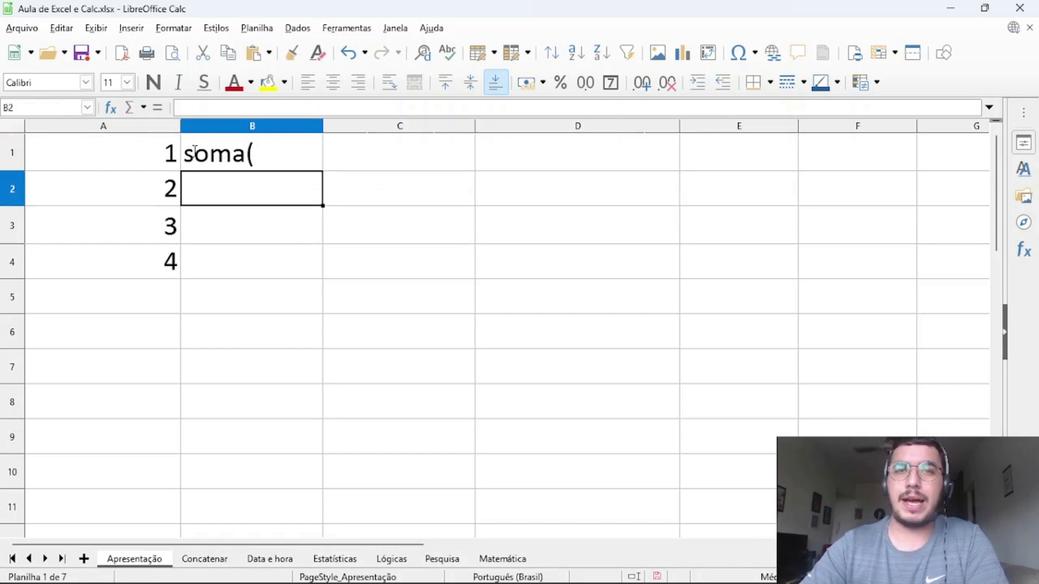
Restore the equals sign in cell B1 and complete the formula as =soma(A1:A4).
click(194, 154)
double_click(194, 154)
key(Home)
text(=)
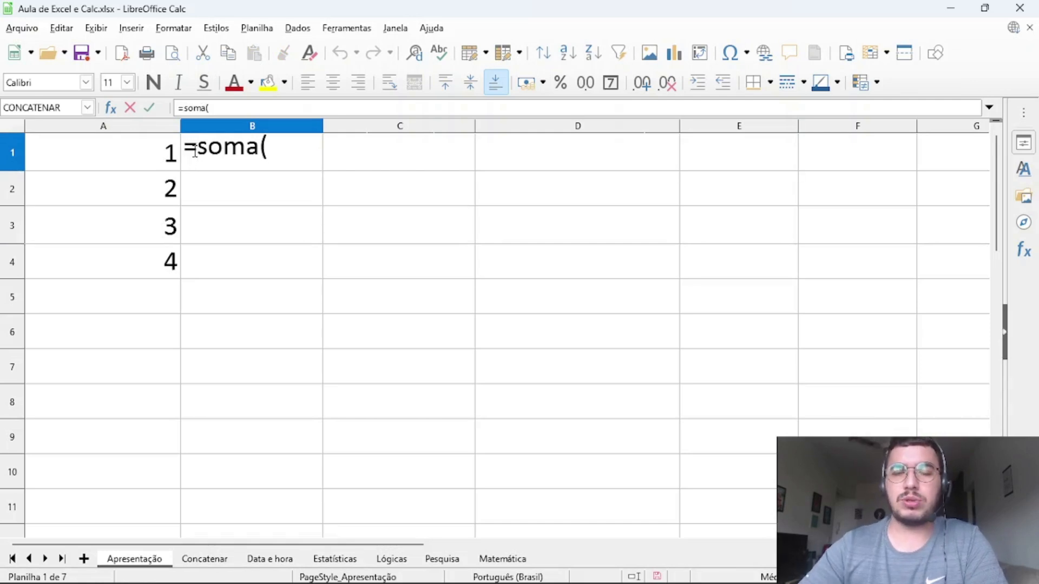
key(Right)
key(Right)
key(Right)
key(Right)
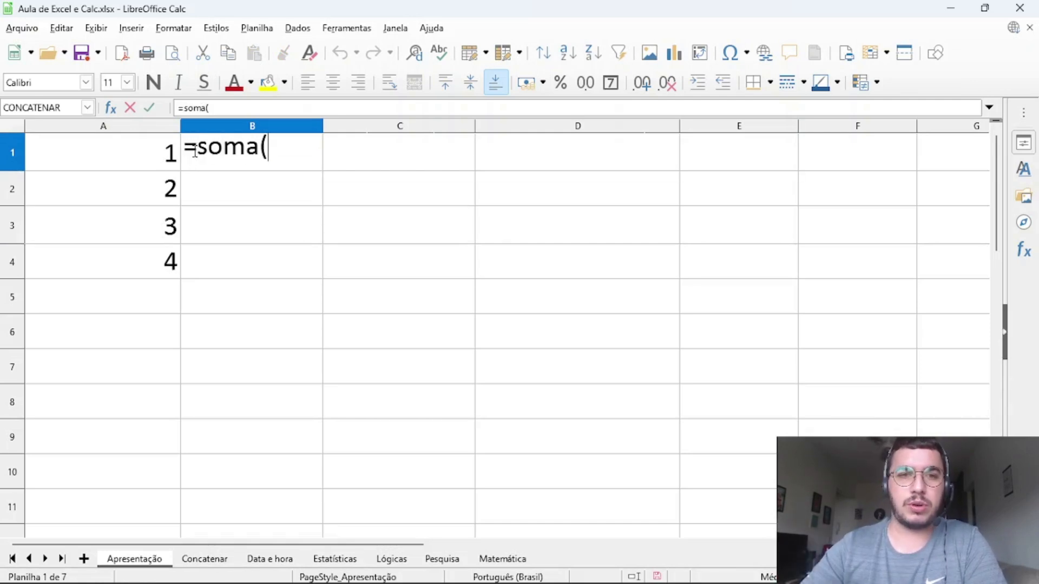
key(Right)
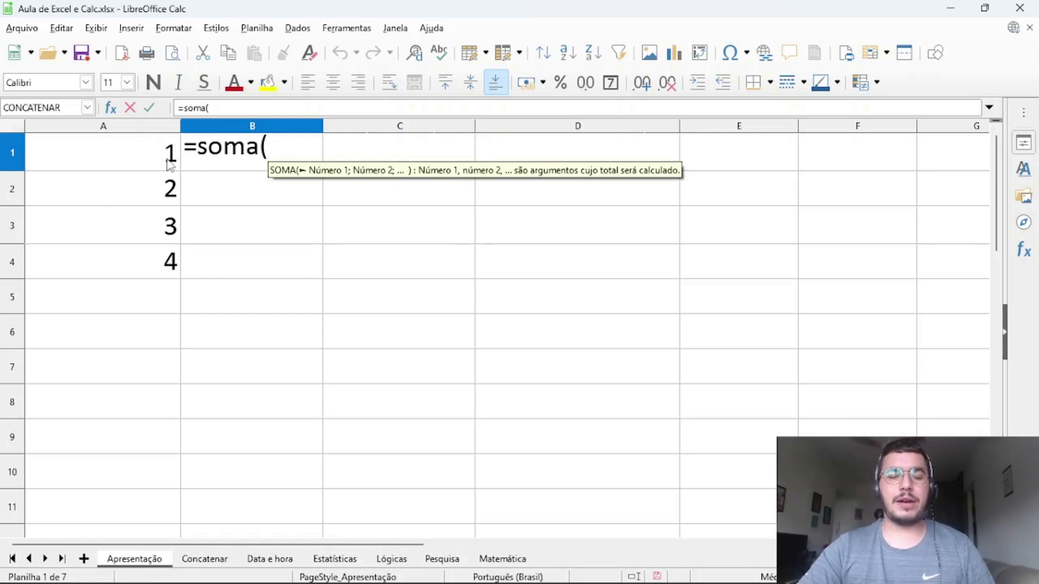
drag(169, 163, 165, 260)
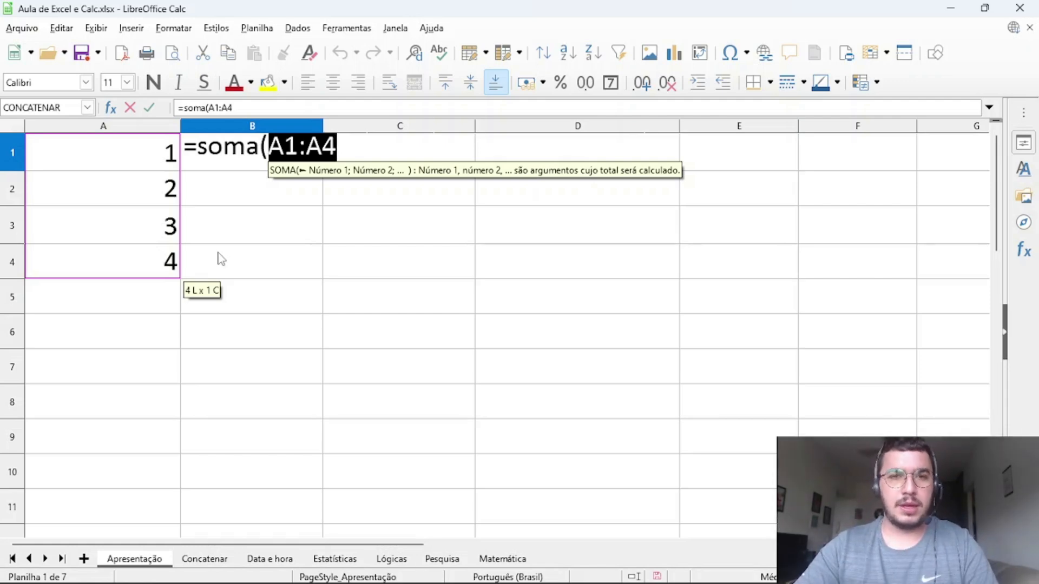
click(380, 146)
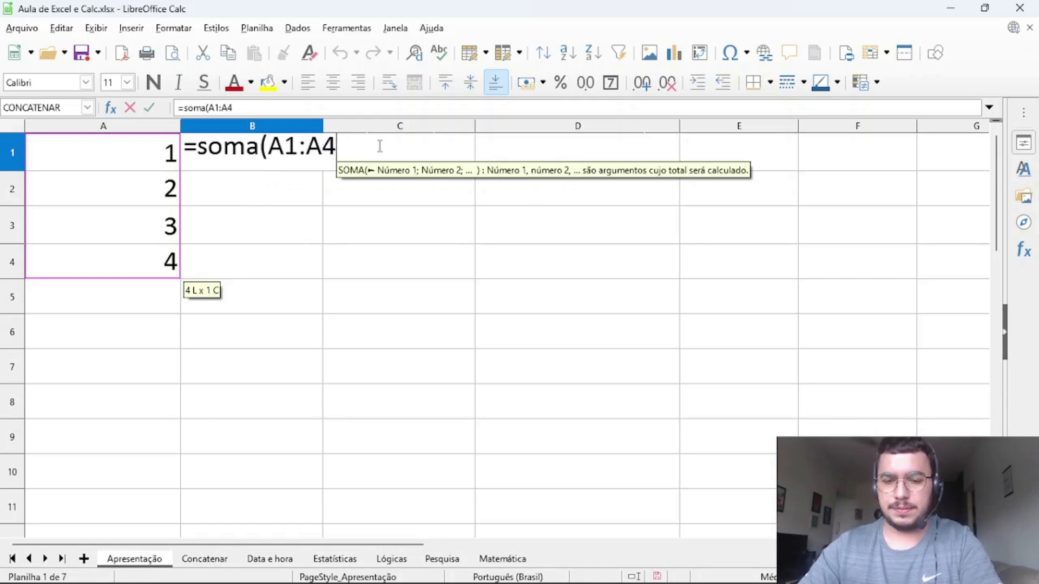
text())
key(Return)
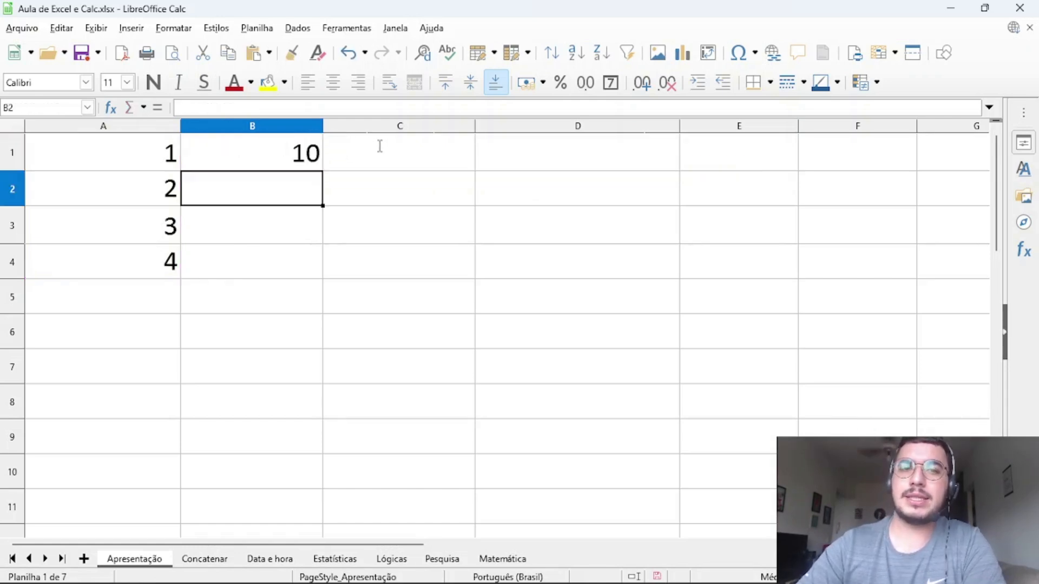
Show B1's formula references, and switch to the slides to handwrite INTERVALO beside a colon and INTERCALADO beside a semicolon.
click(286, 168)
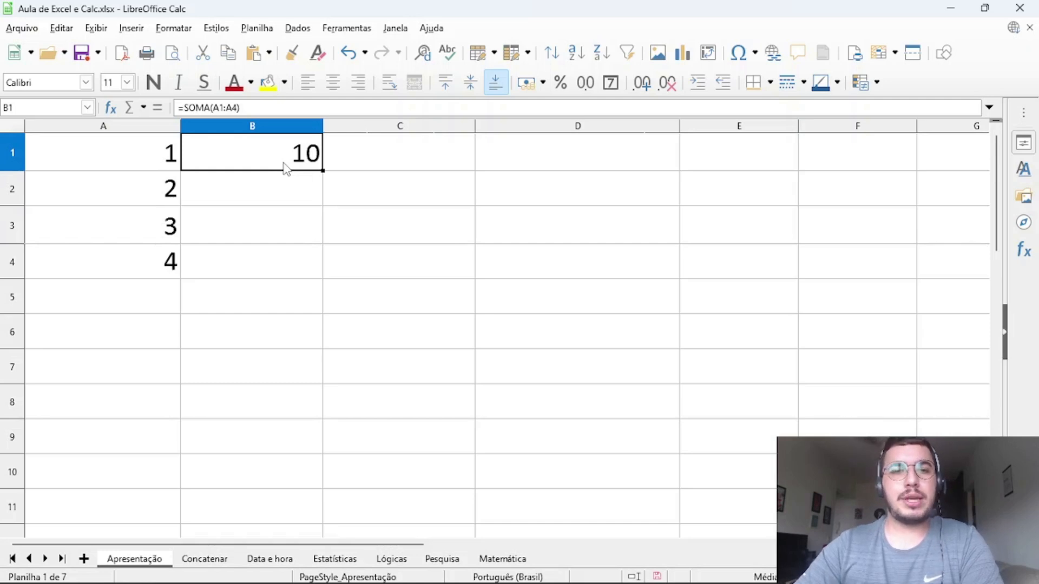
double_click(283, 162)
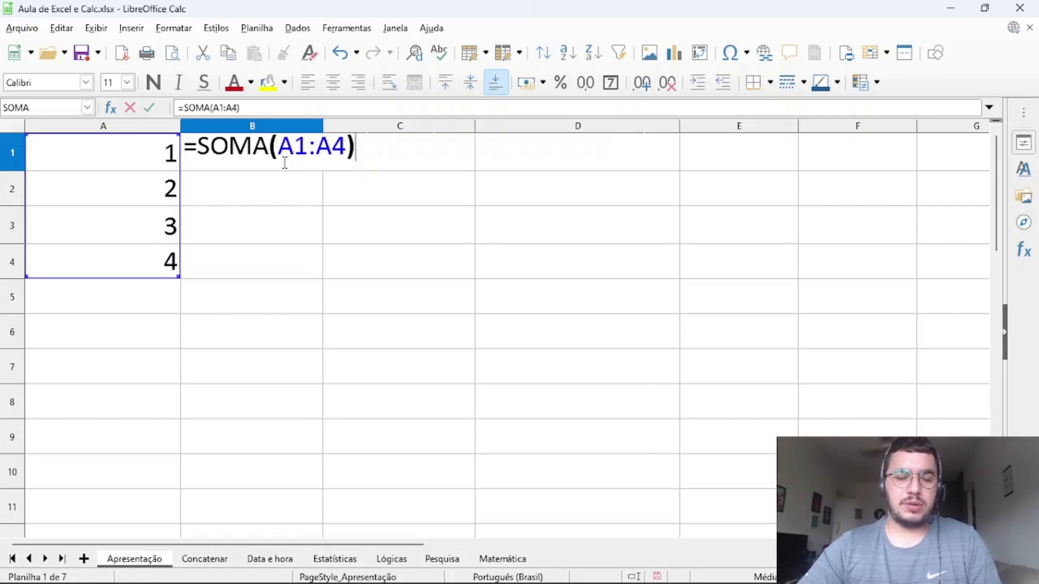
key(alt+Tab)
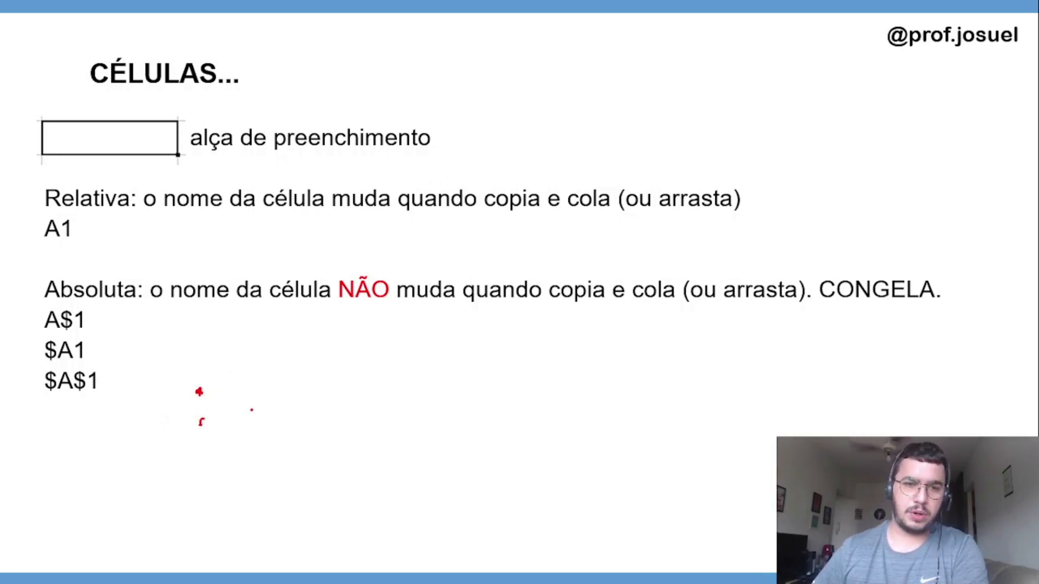
mouse_move(253, 397)
mouse_down()
mouse_move(256, 417)
mouse_move(303, 399)
mouse_move(448, 407)
mouse_up()
drag(197, 458, 187, 503)
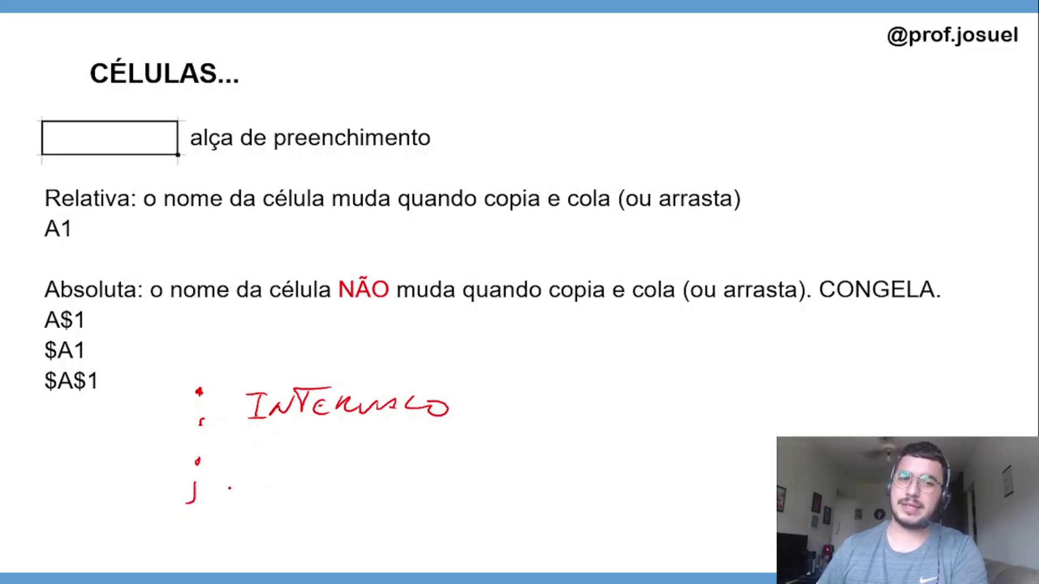
mouse_move(240, 463)
mouse_down()
mouse_move(236, 484)
mouse_move(253, 485)
mouse_move(312, 460)
mouse_move(304, 475)
mouse_move(328, 457)
mouse_move(346, 477)
mouse_move(441, 484)
mouse_move(460, 471)
mouse_up()
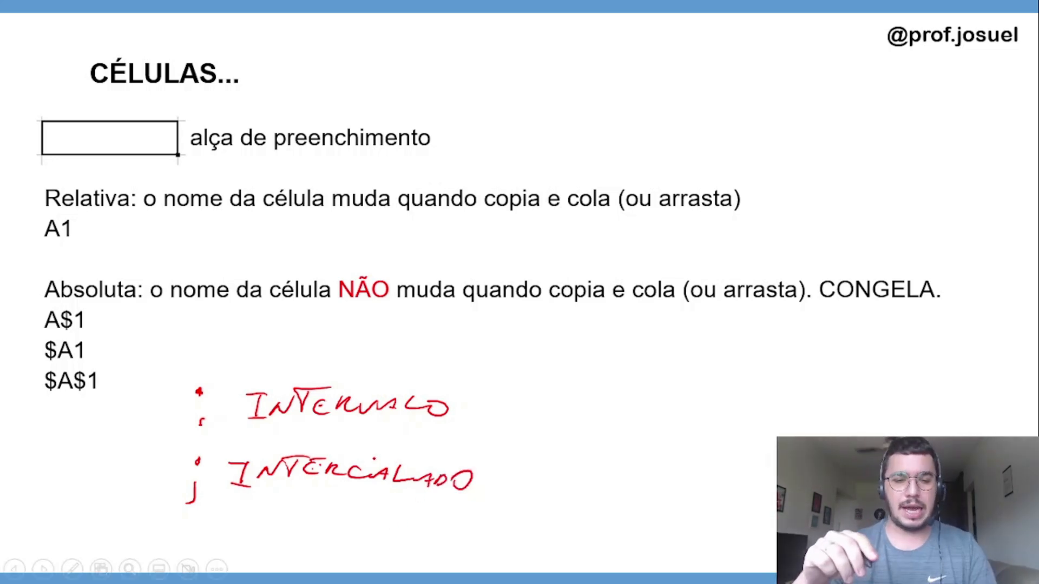
Switch back to LibreOffice Calc and change the formula in B1 to =SOMA(A1;A4).
key(alt+Tab)
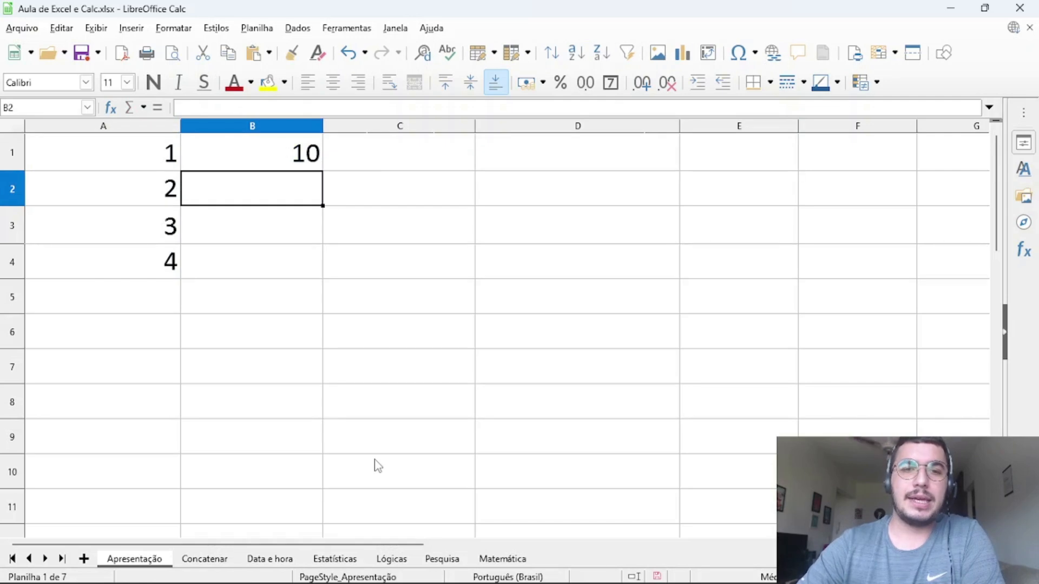
click(272, 144)
double_click(272, 144)
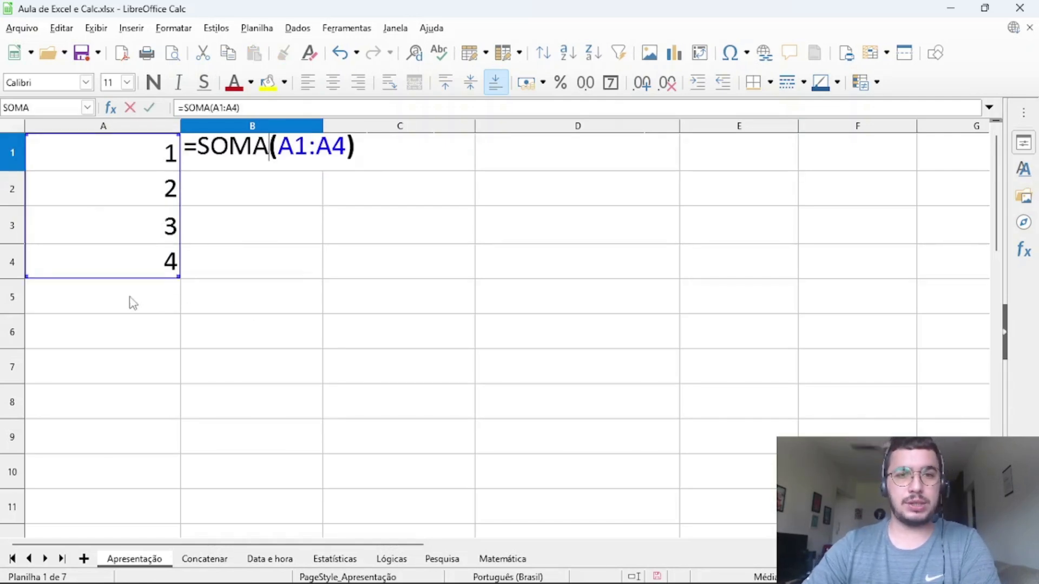
click(318, 149)
key(BackSpace)
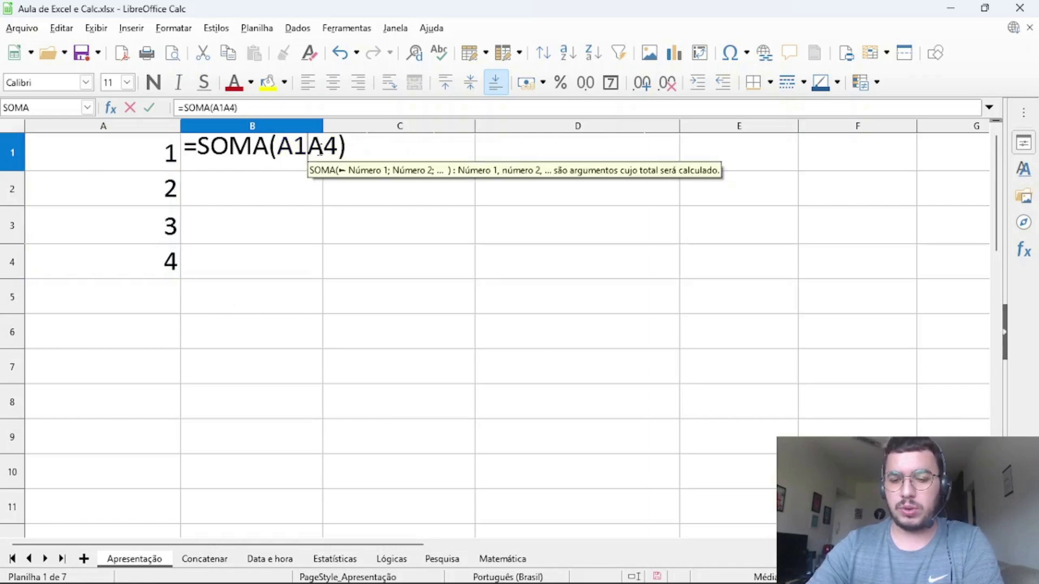
text(;)
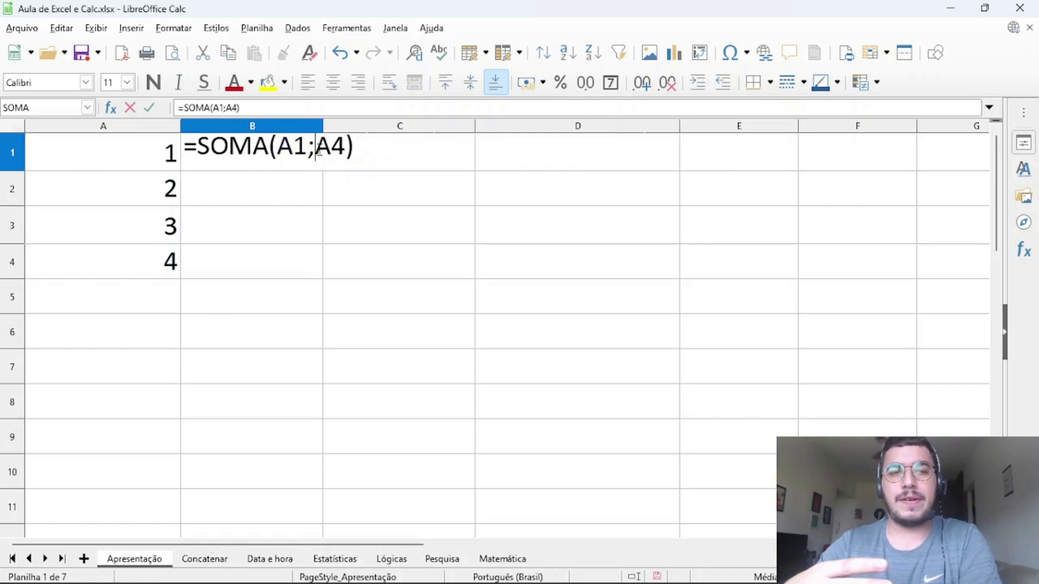
key(Return)
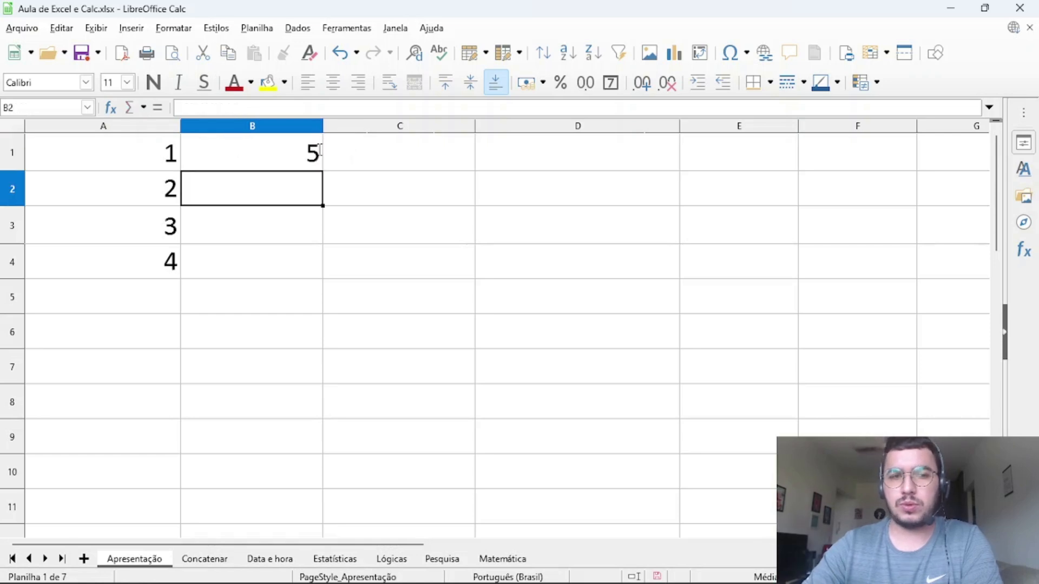
Review the cells referenced in B1, and change the semicolon to a colon to make the formula =SOMA(A1:A4).
click(320, 150)
double_click(314, 149)
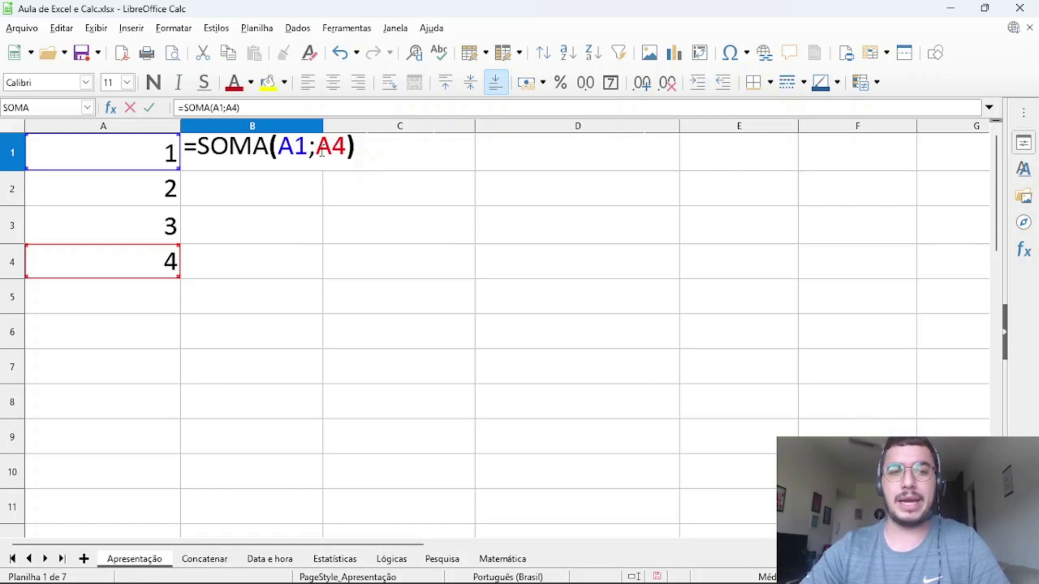
key(Return)
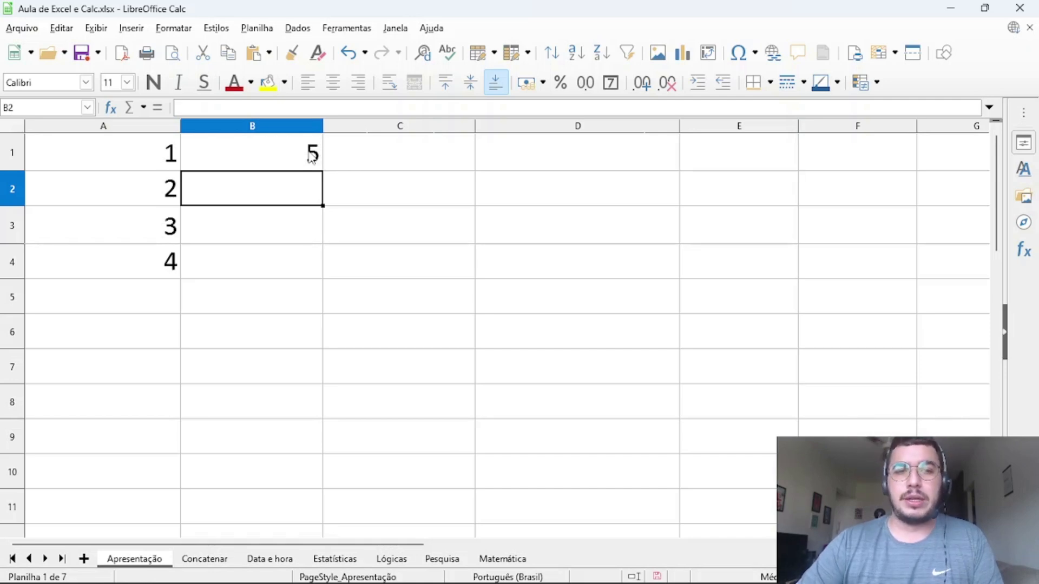
click(313, 157)
double_click(311, 154)
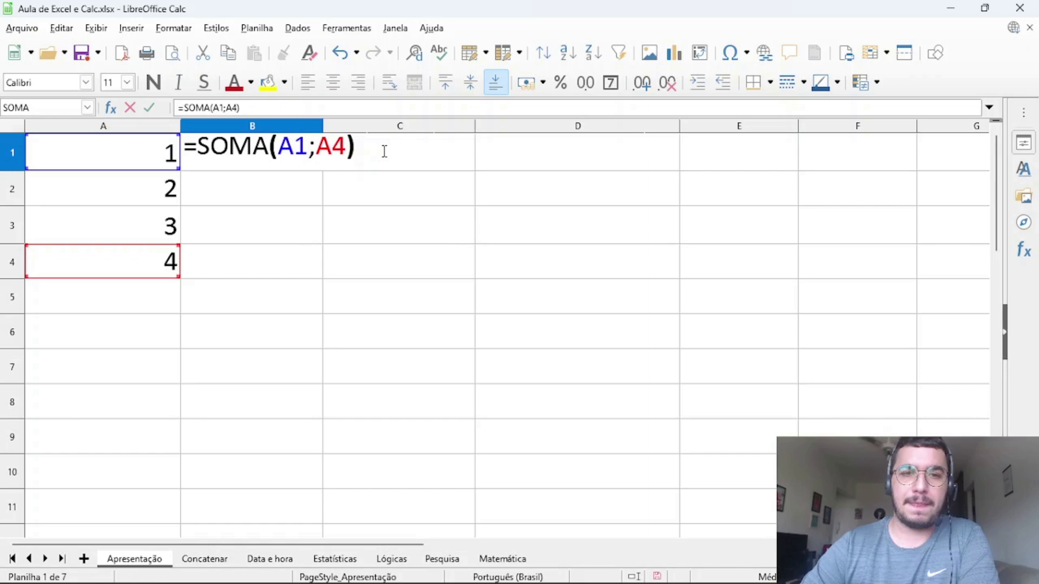
key(Delete)
text(:)
key(Return)
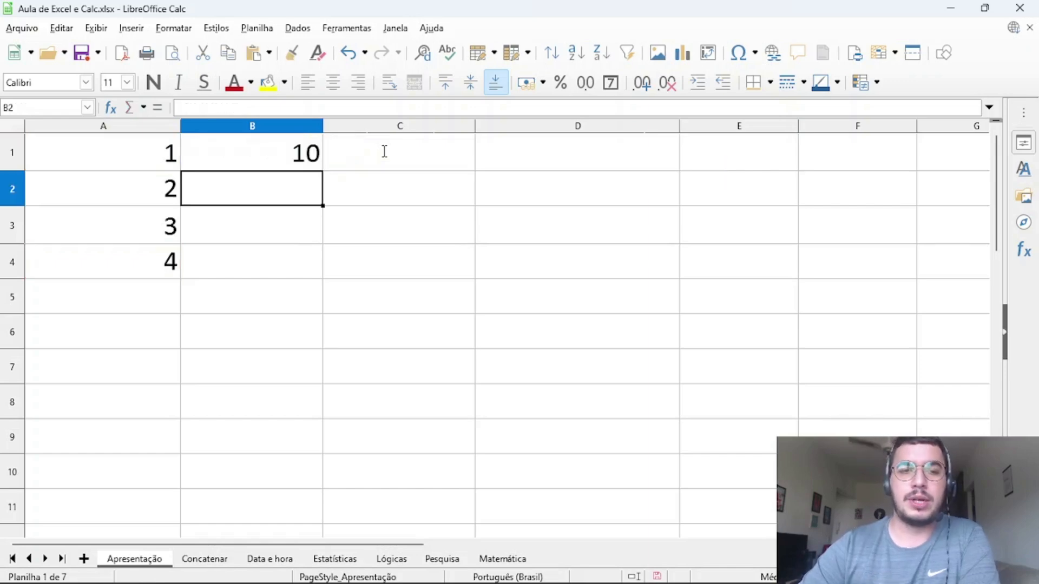
Replace the colon in B1's formula with a semicolon to make it =SOMA(A1;A4), and review the two referenced cells.
click(311, 153)
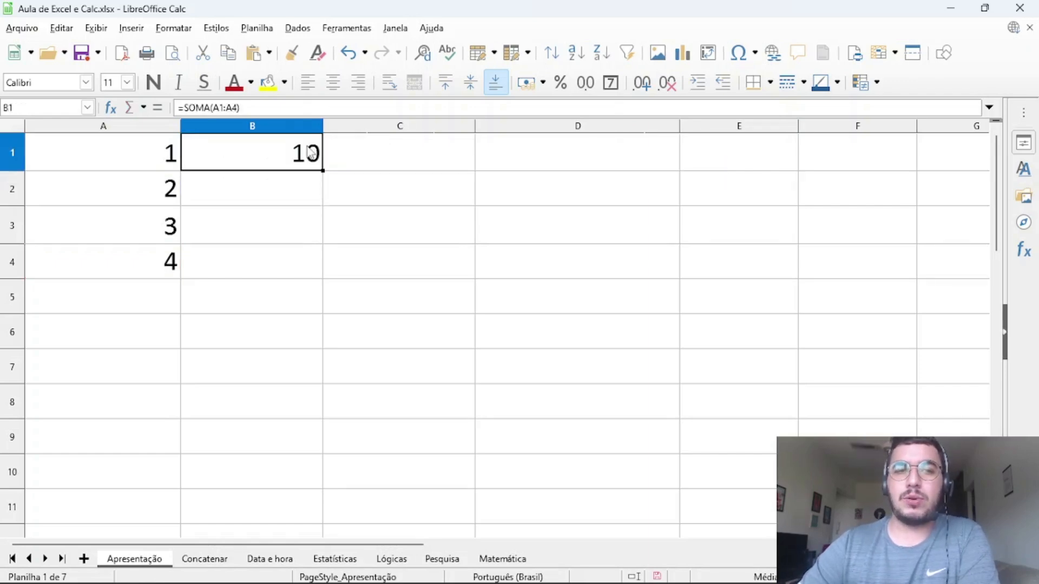
double_click(310, 152)
key(BackSpace)
text(;)
key(Return)
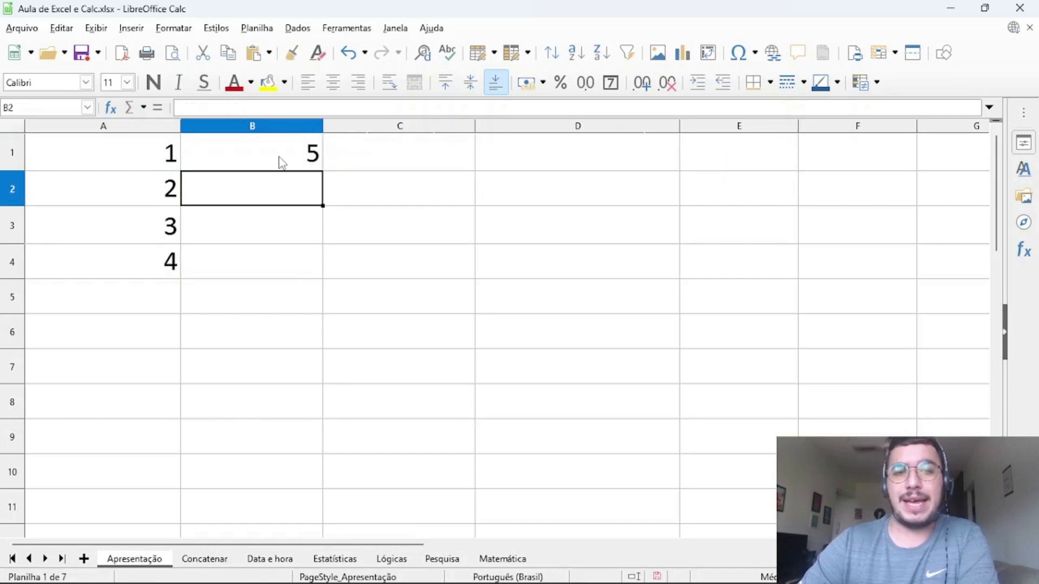
click(278, 161)
double_click(277, 158)
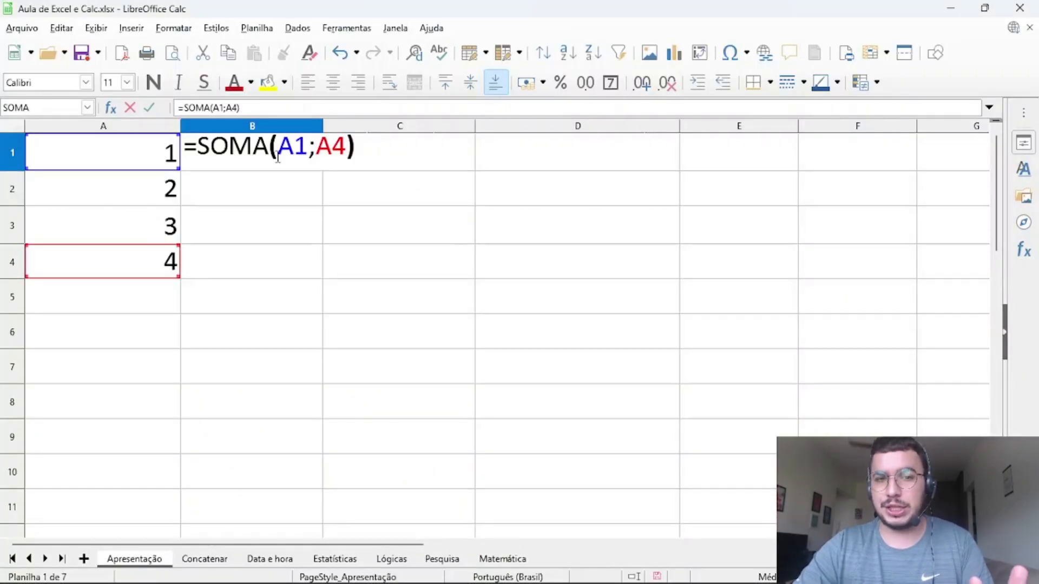
key(Return)
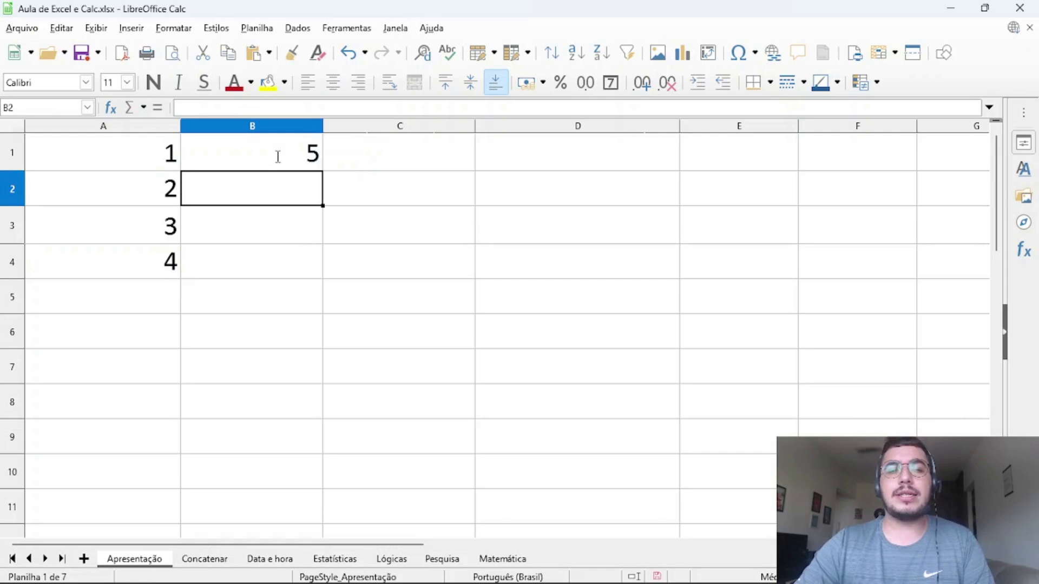
Copy the formula in B1 and paste it into D3.
click(307, 153)
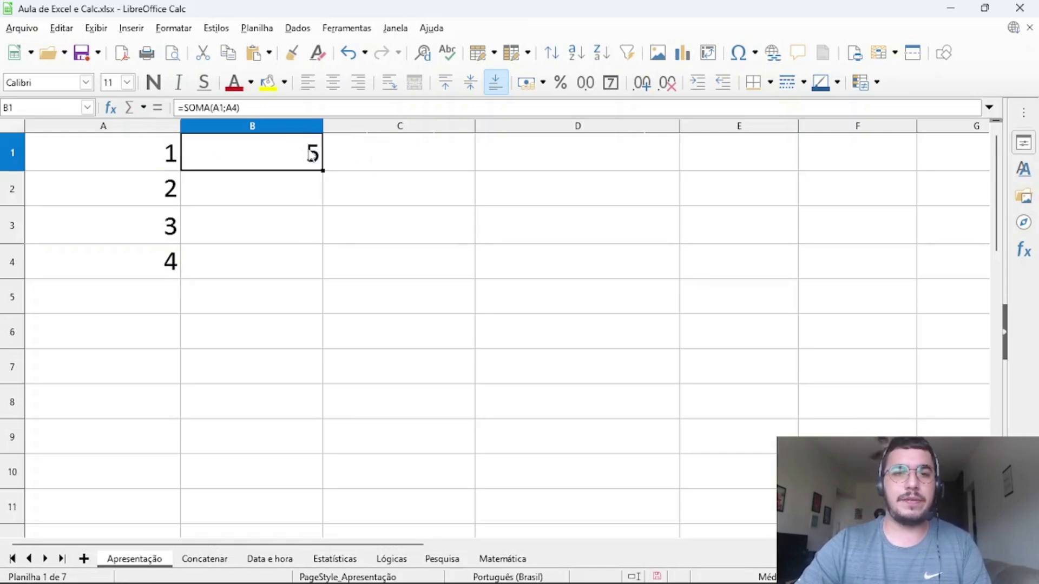
key(ctrl+c)
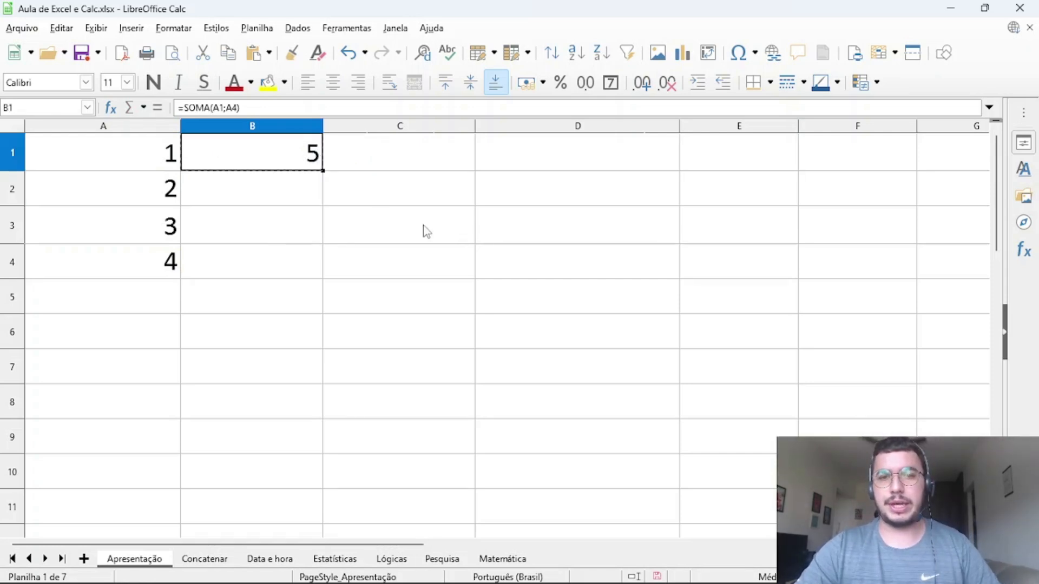
click(514, 230)
key(ctrl+v)
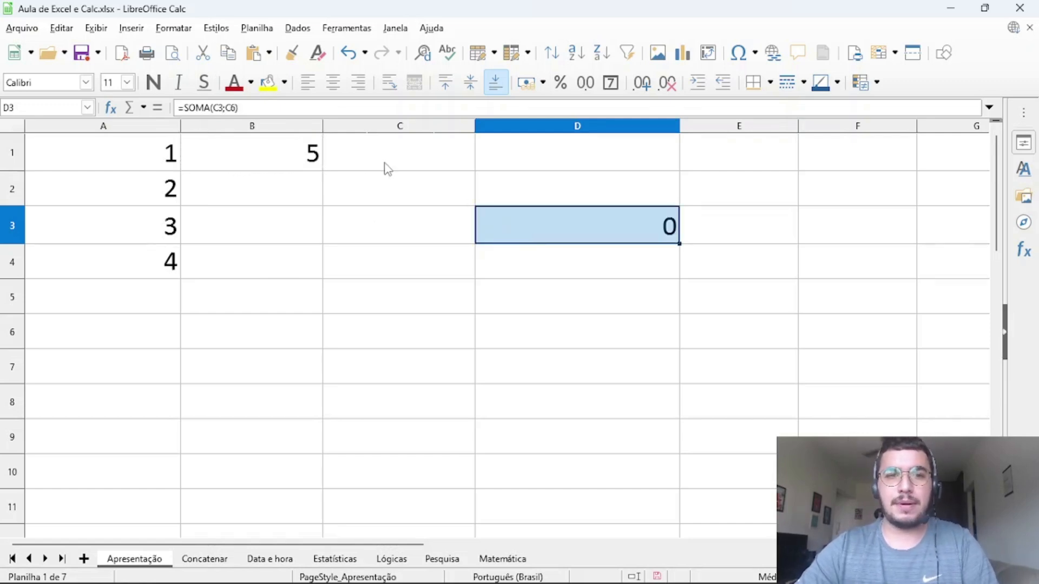
Compare the cell references in B1's formula with those in the copy in D3, and switch to the CÉLULAS slide.
click(317, 153)
double_click(317, 152)
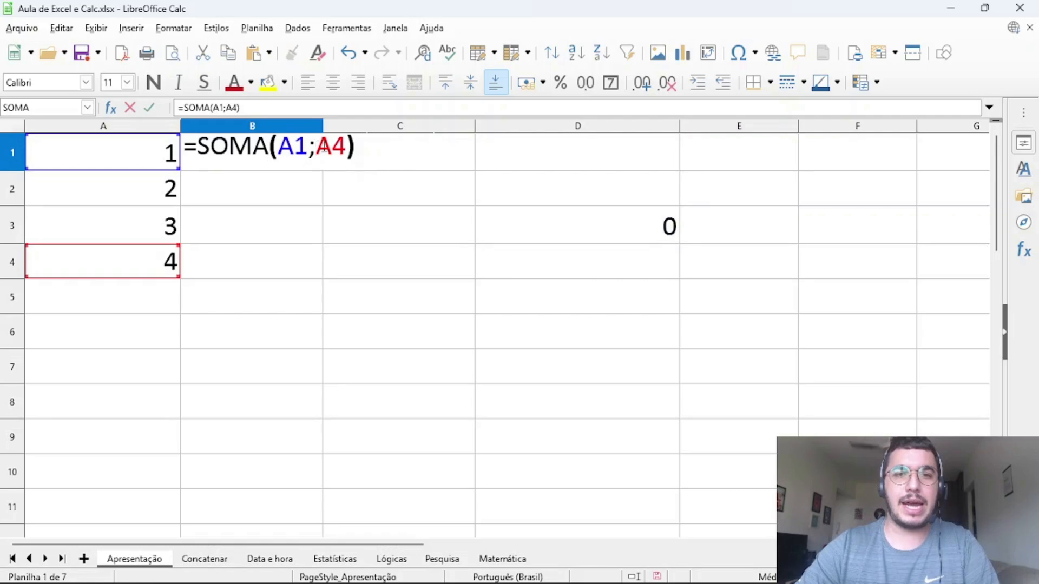
click(631, 227)
key(Escape)
click(630, 225)
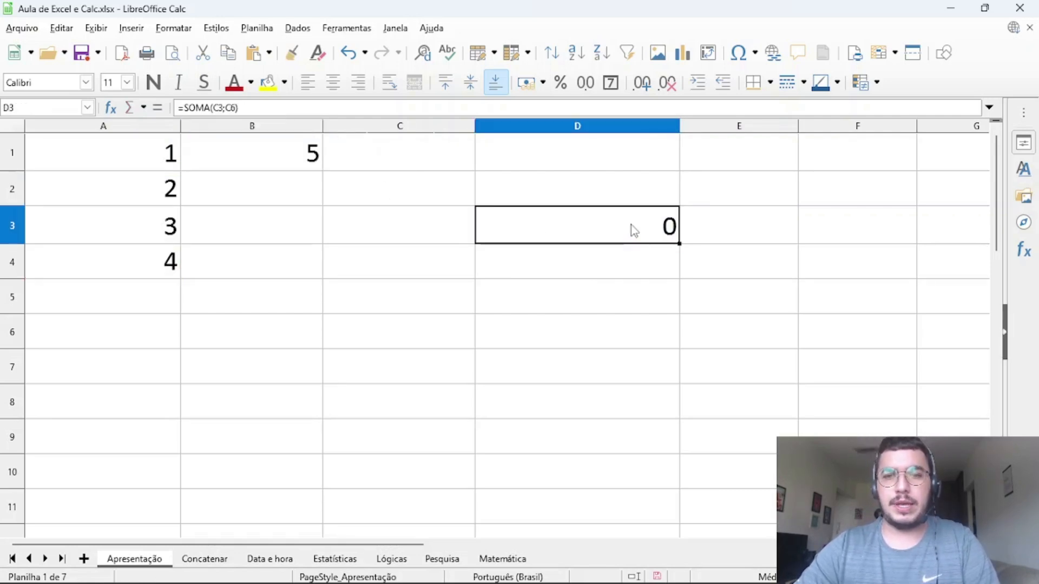
double_click(631, 225)
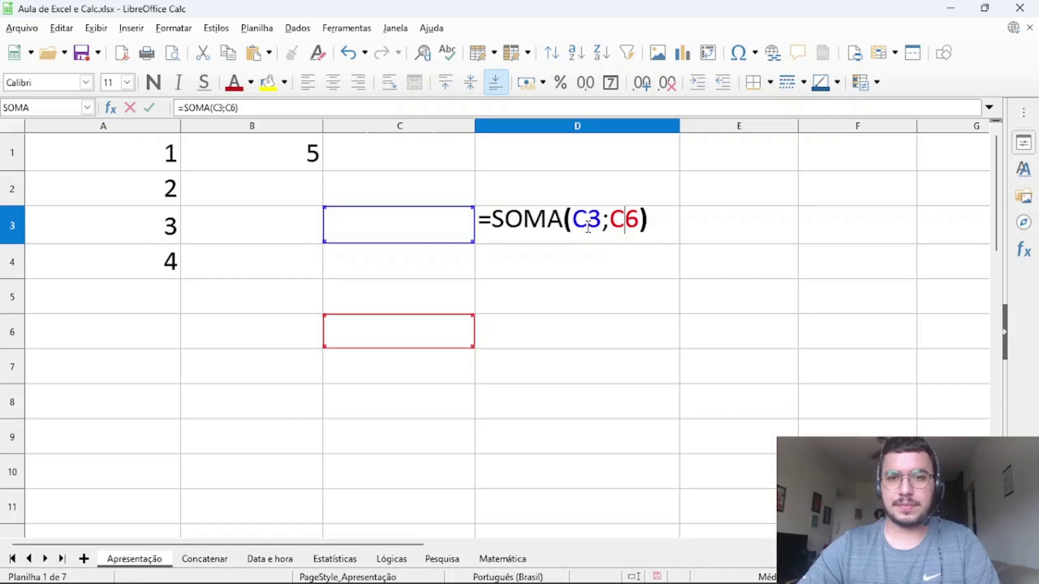
key(Return)
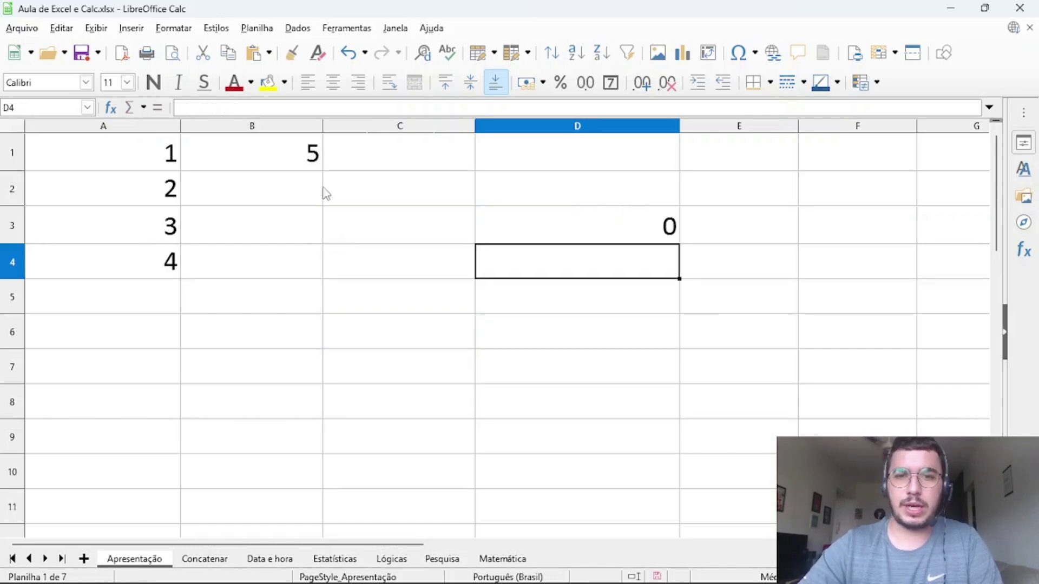
click(279, 162)
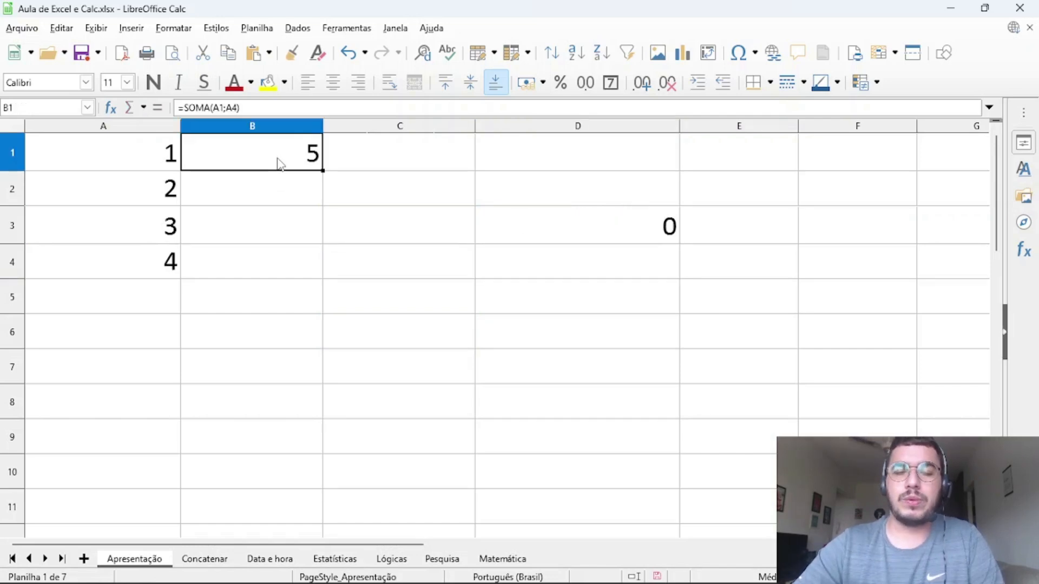
click(635, 235)
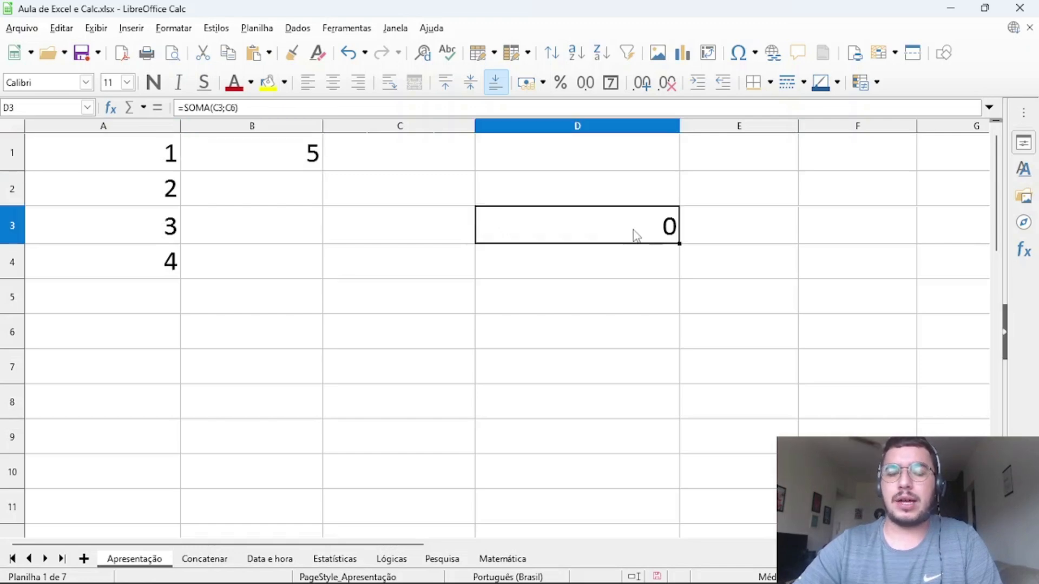
key(alt+Tab)
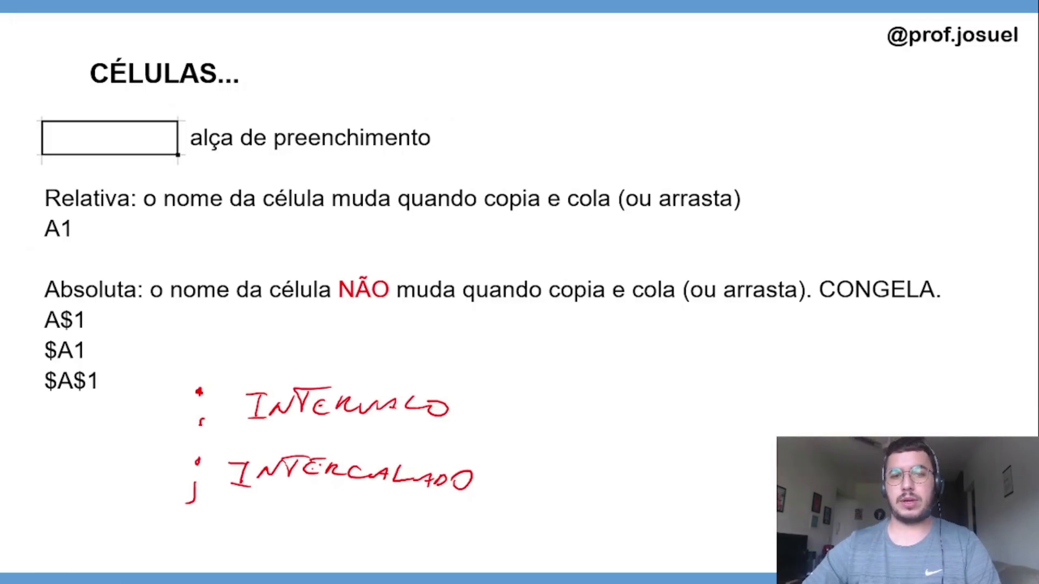
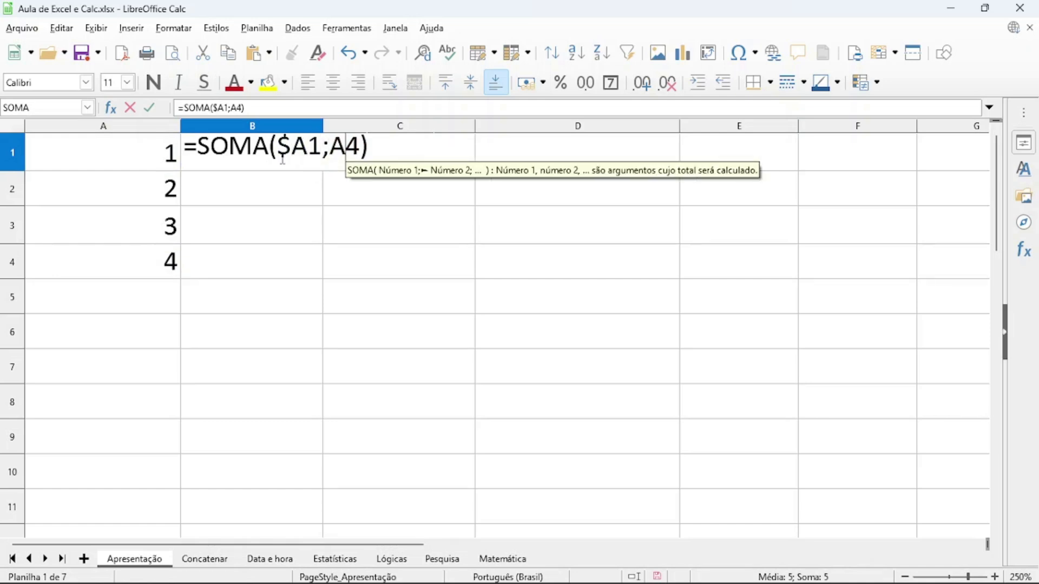
Complete B1's formula as =SOMA($A1;A$4) and copy it into E6.
text($)
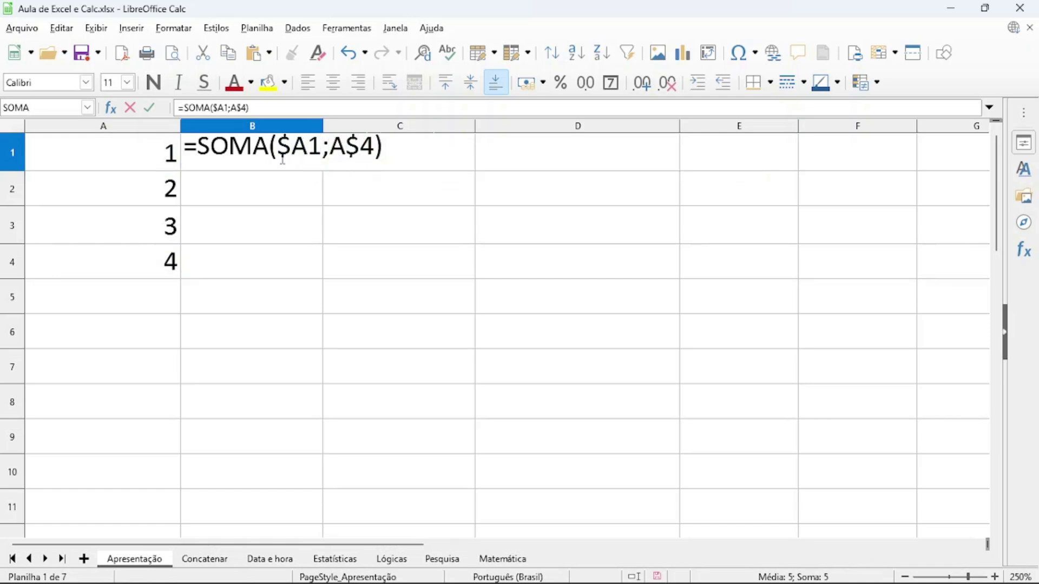
key(Return)
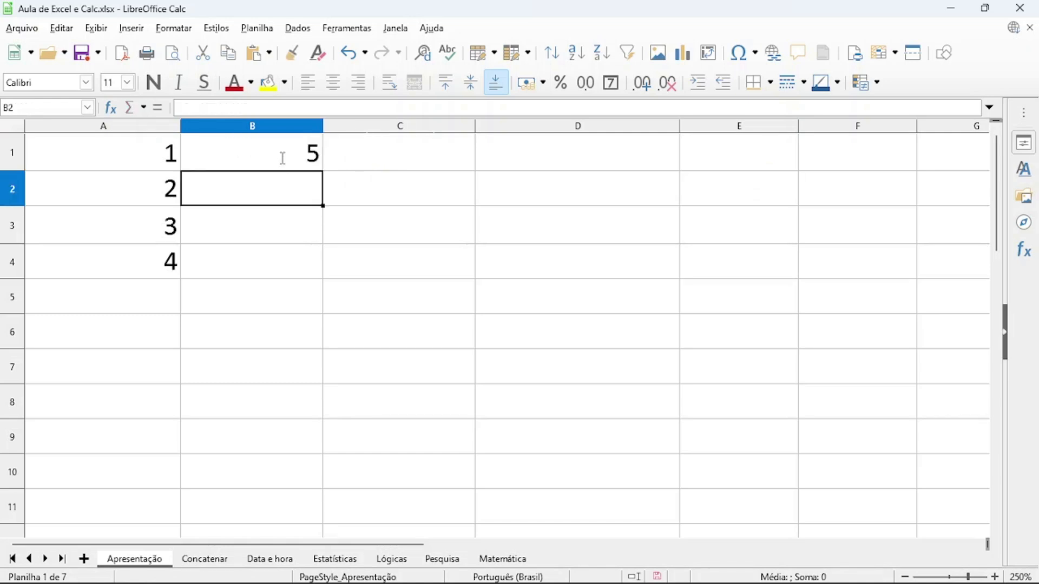
click(283, 162)
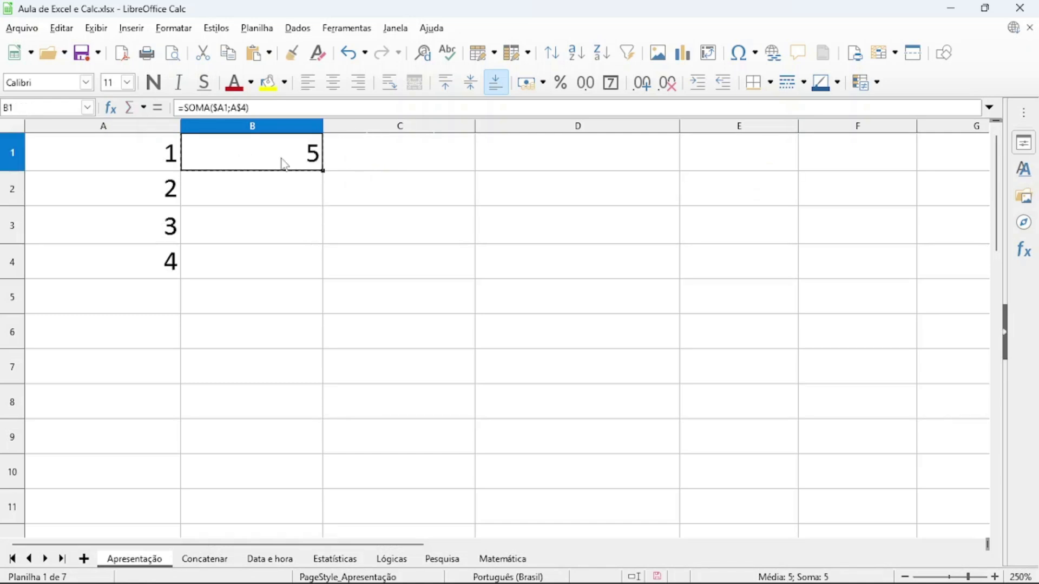
click(754, 341)
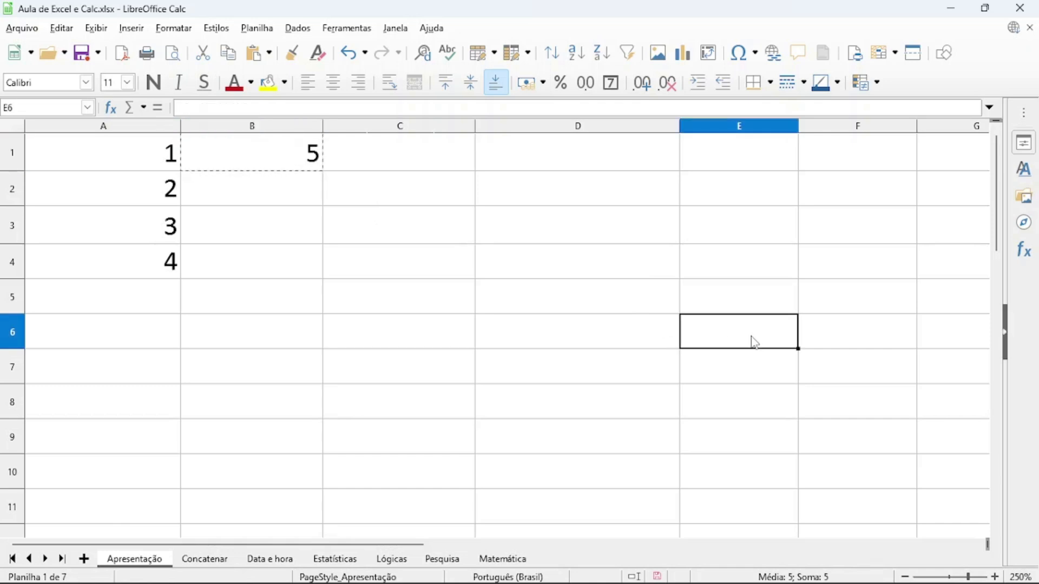
text(=SOMA($A6;D$4))
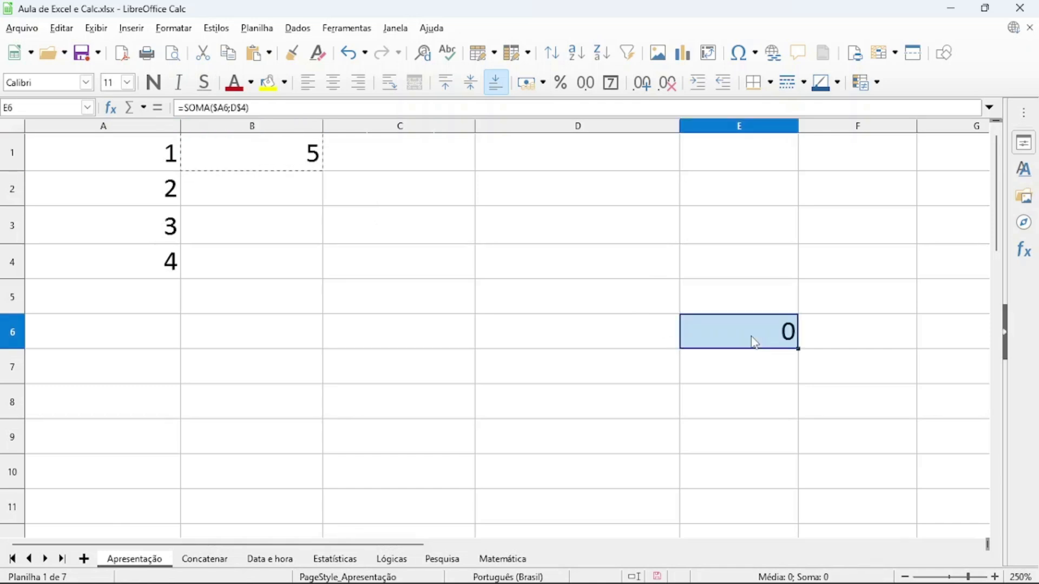
Review the cells referenced by the copied formula in E6, and clear the cell.
key(Escape)
double_click(754, 342)
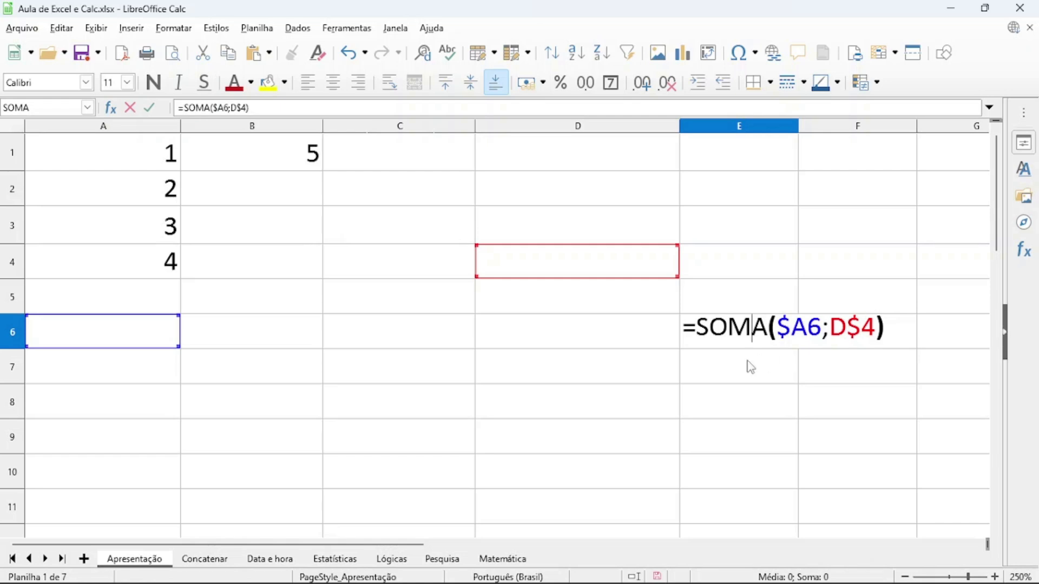
key(ctrl+a)
key(BackSpace)
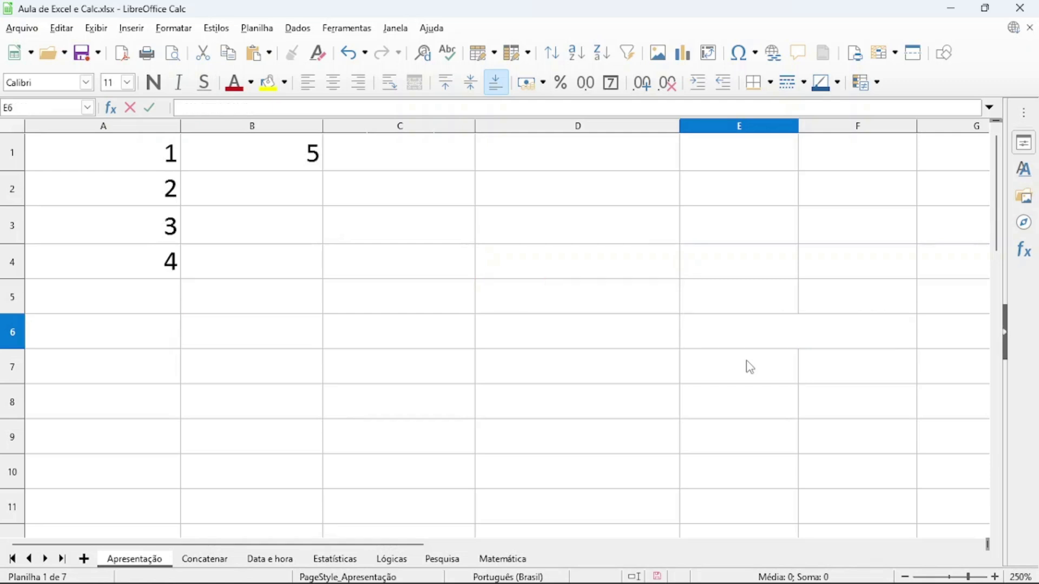
click(440, 326)
Make both references in B1 fully absolute so the formula reads =SOMA($A$1;$A$4).
double_click(308, 164)
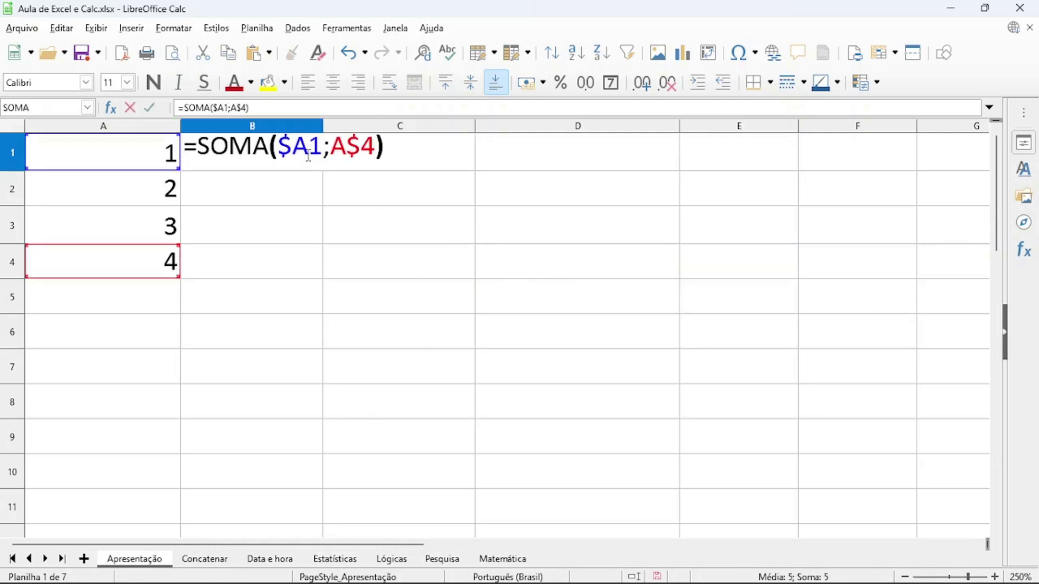
text(%)
key(BackSpace)
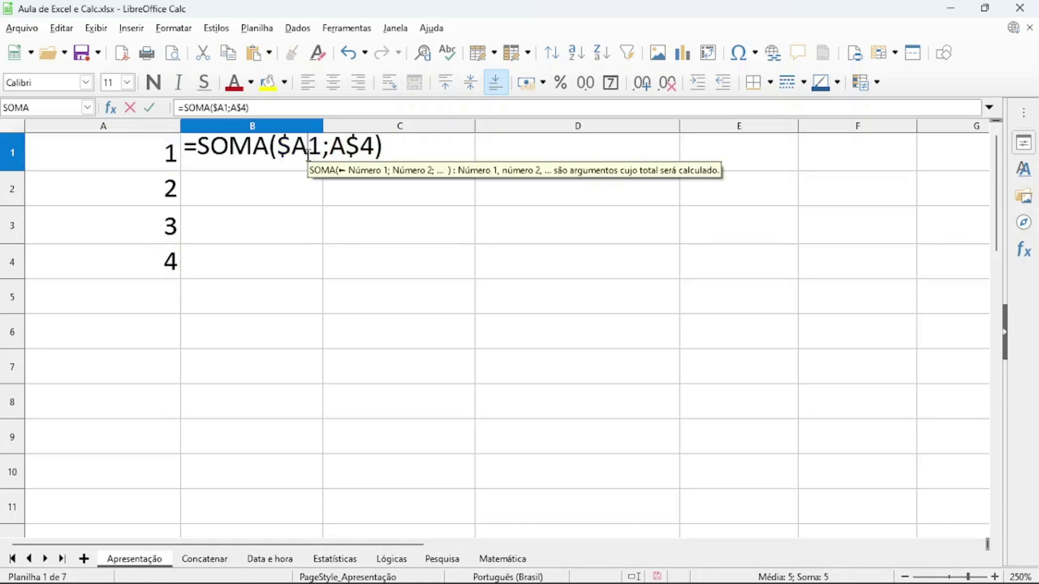
text($)
key(Right)
key(Right)
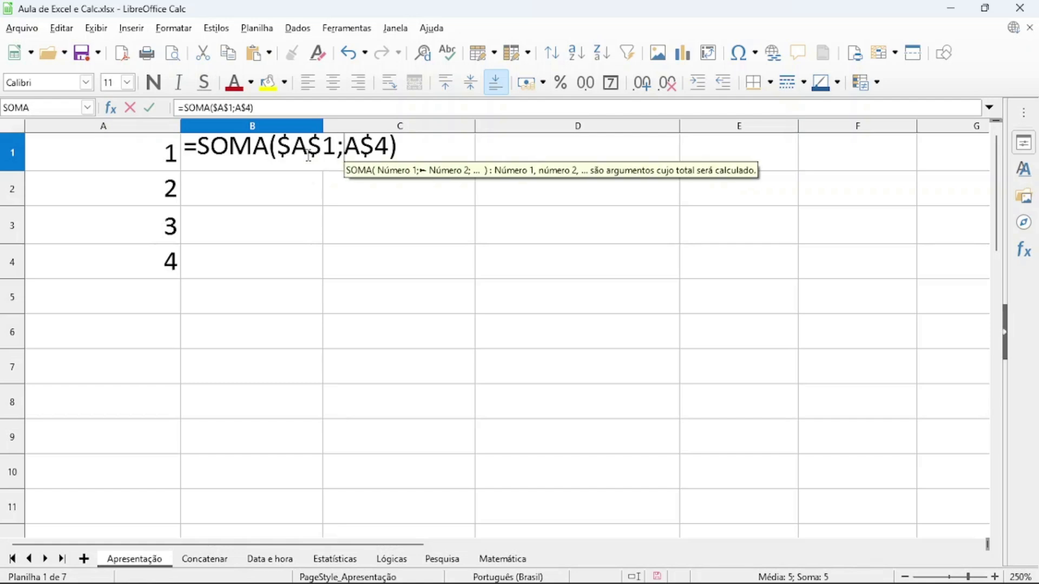
text($)
key(Return)
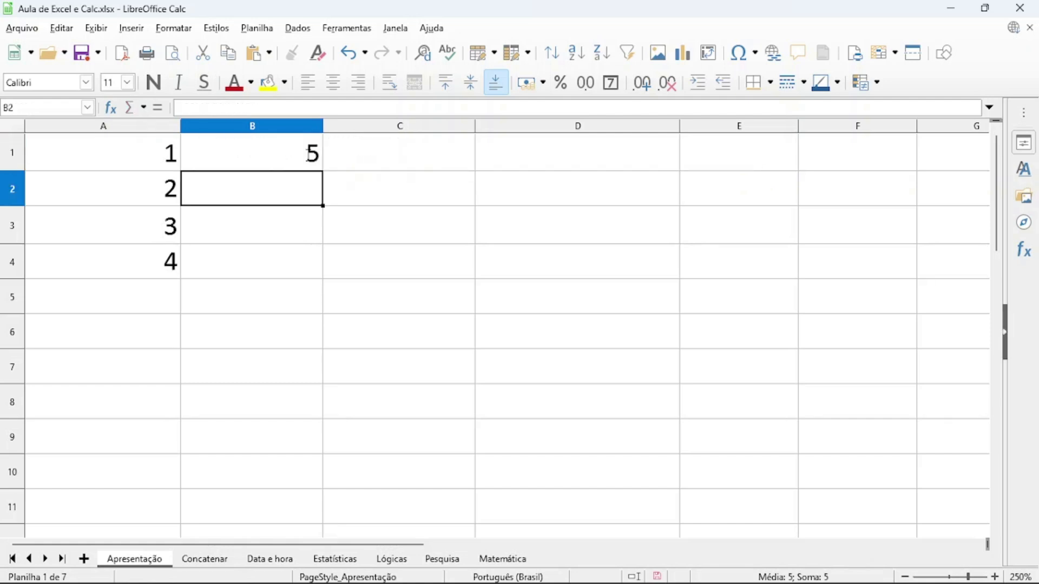
Copy the fully absolute formula from B1 and paste it into E7.
click(294, 155)
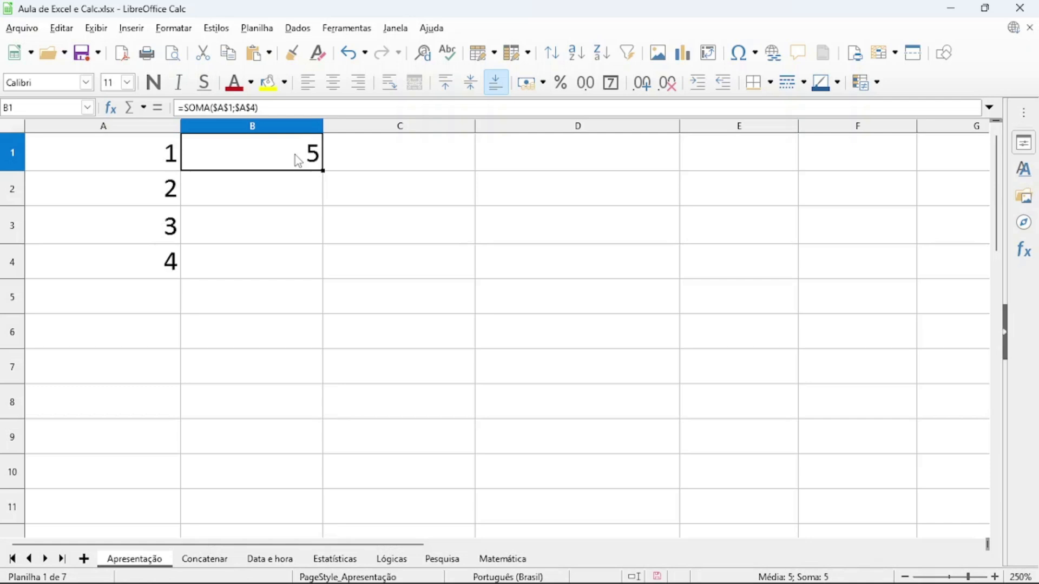
key(ctrl+c)
click(713, 381)
key(ctrl+v)
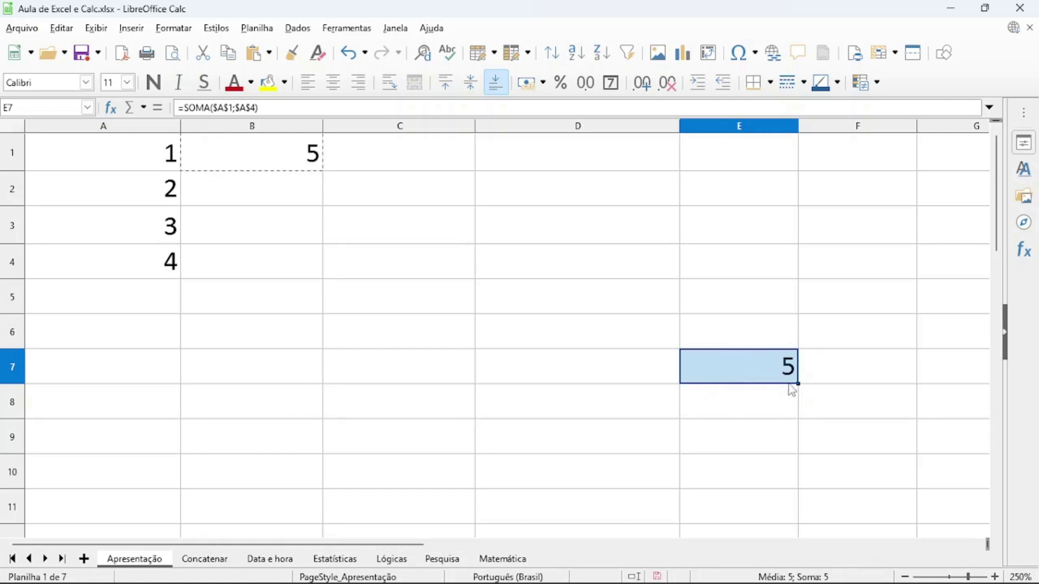
Review the cells referenced by the copied formula in E7.
click(765, 362)
double_click(765, 361)
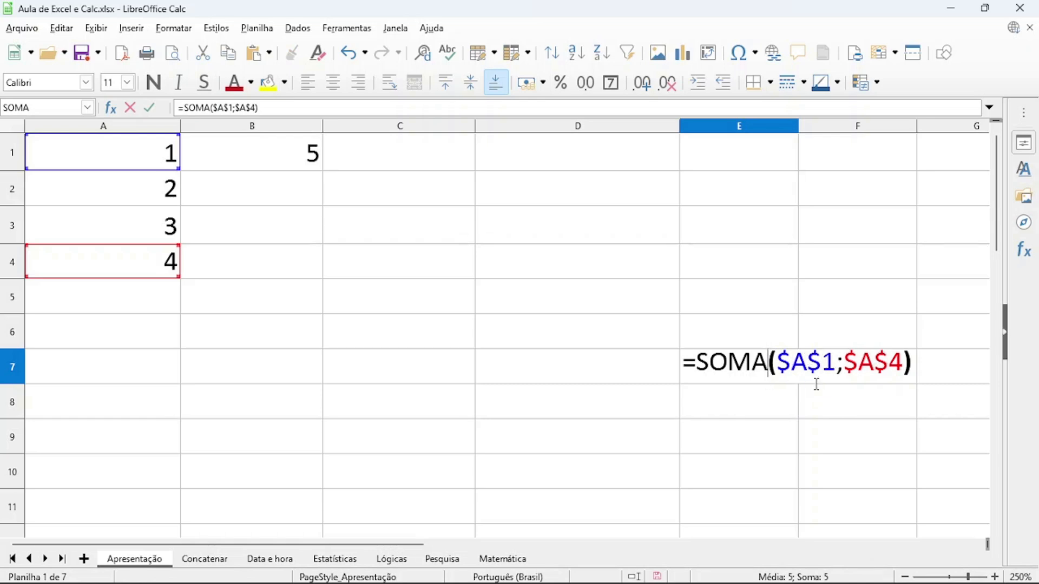
key(ctrl+Left)
key(ctrl+Right)
key(ctrl+Left)
key(ctrl+Right)
key(ctrl+Left)
key(ctrl+Right)
key(ctrl+Left)
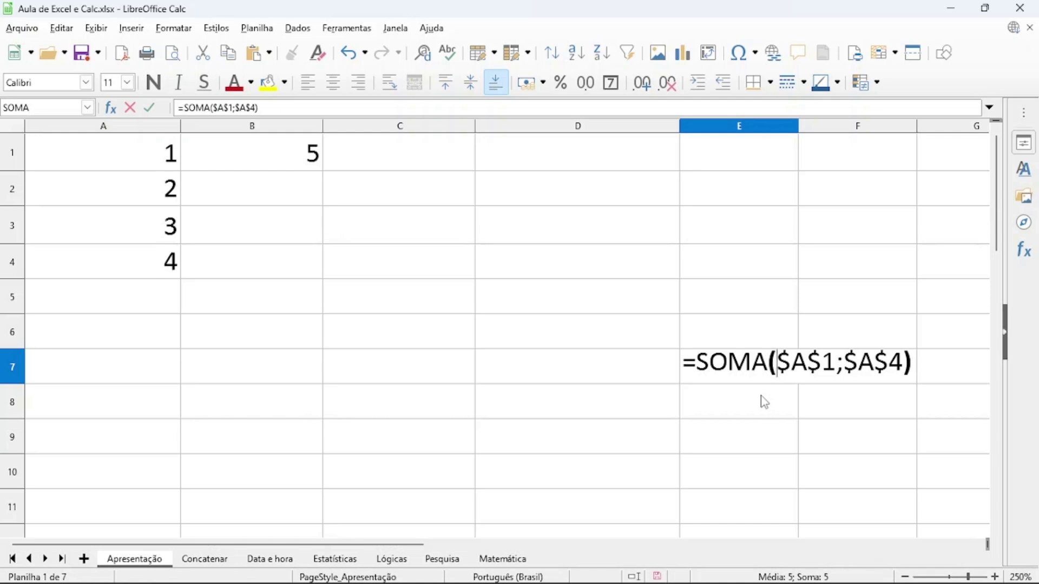
key(Escape)
Undo the paste into E7 and the preceding edits until E6 contains =SOMA($A6;D$4) again.
key(ctrl+z)
key(ctrl+z)
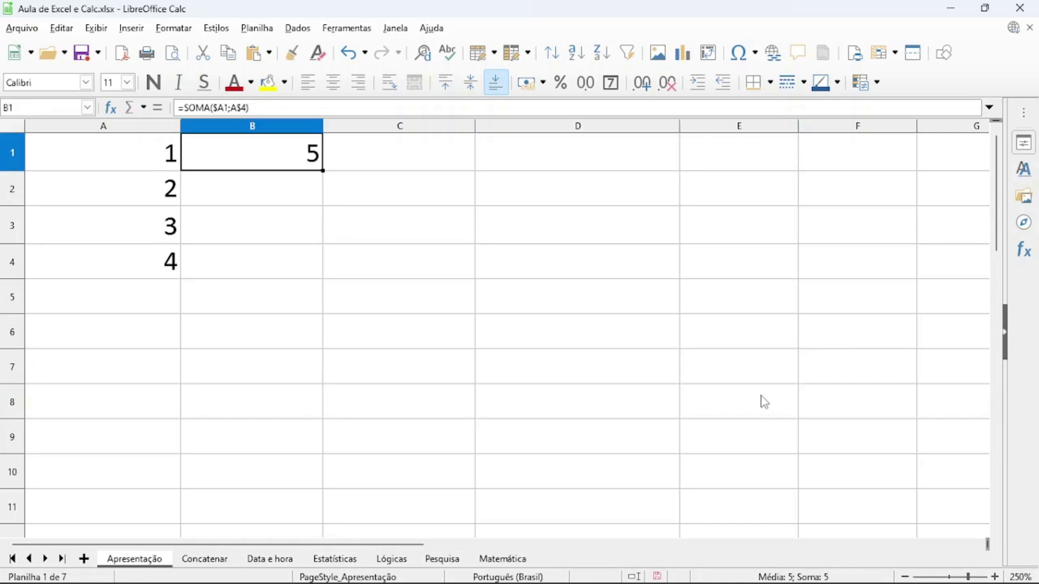
key(ctrl+y)
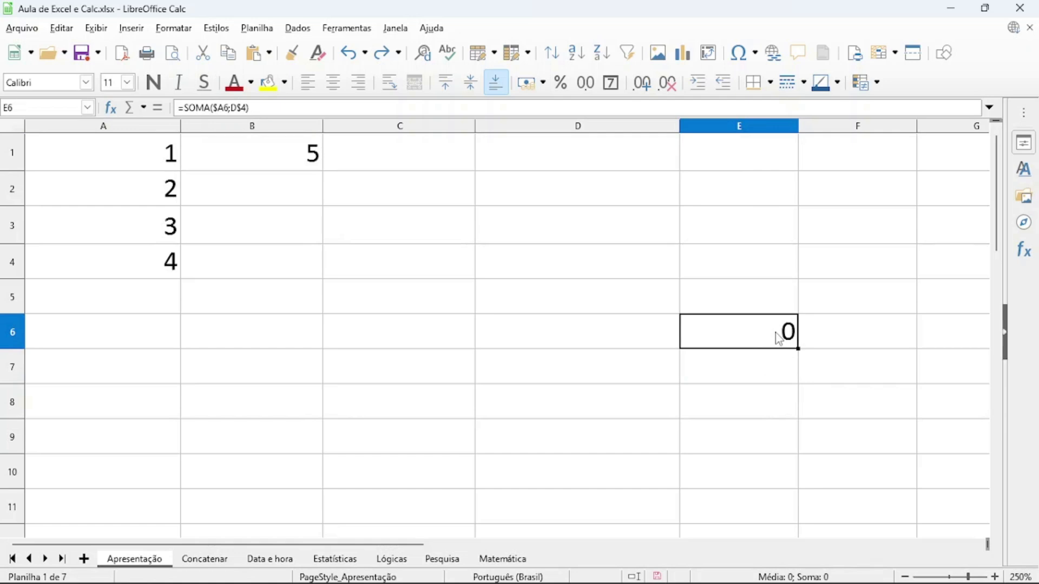
Review the references in E6's formula, and switch to the slides and advance to the FÓRMULAS slide.
double_click(778, 338)
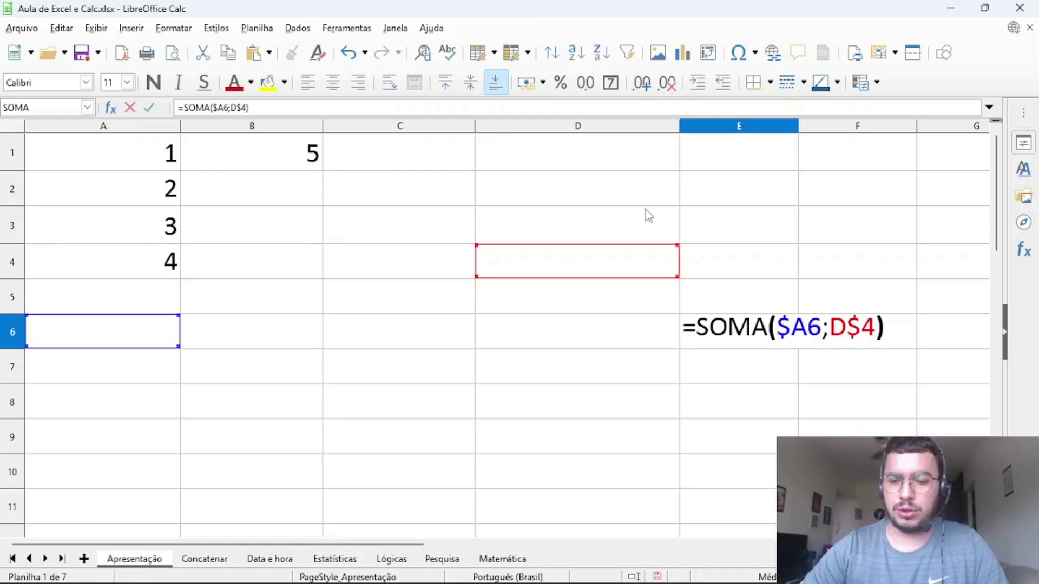
key(Return)
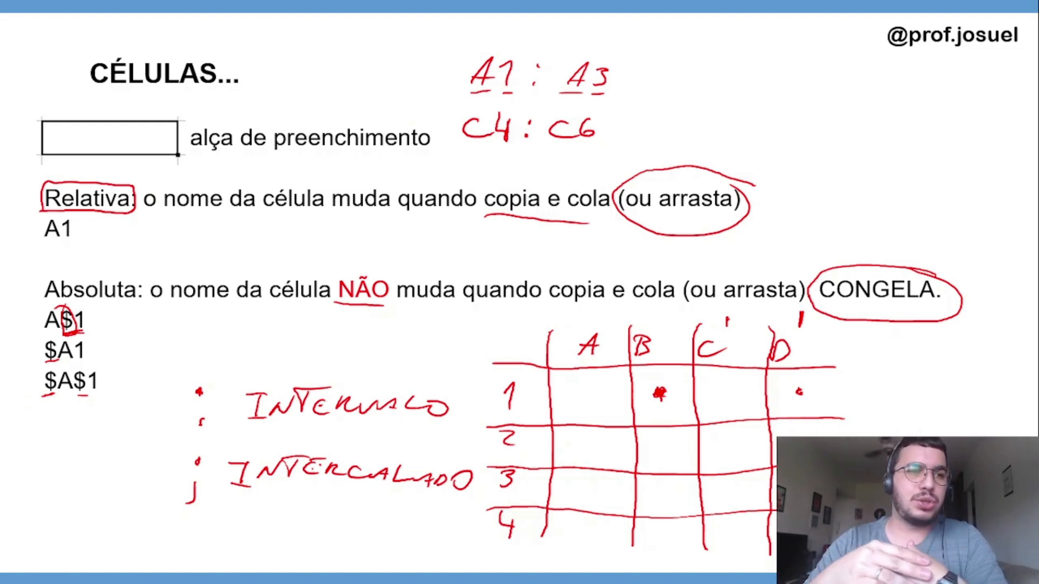
key(Right)
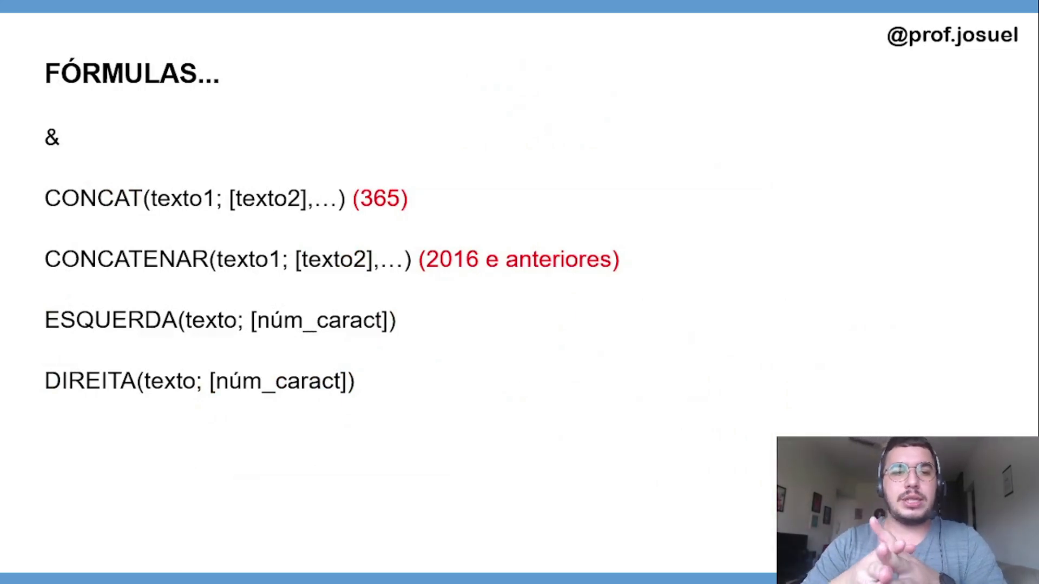
Switch to the Concatenar sheet of the Calc workbook and enter =B2&B3&B4&B5 in D2.
key(alt+Tab)
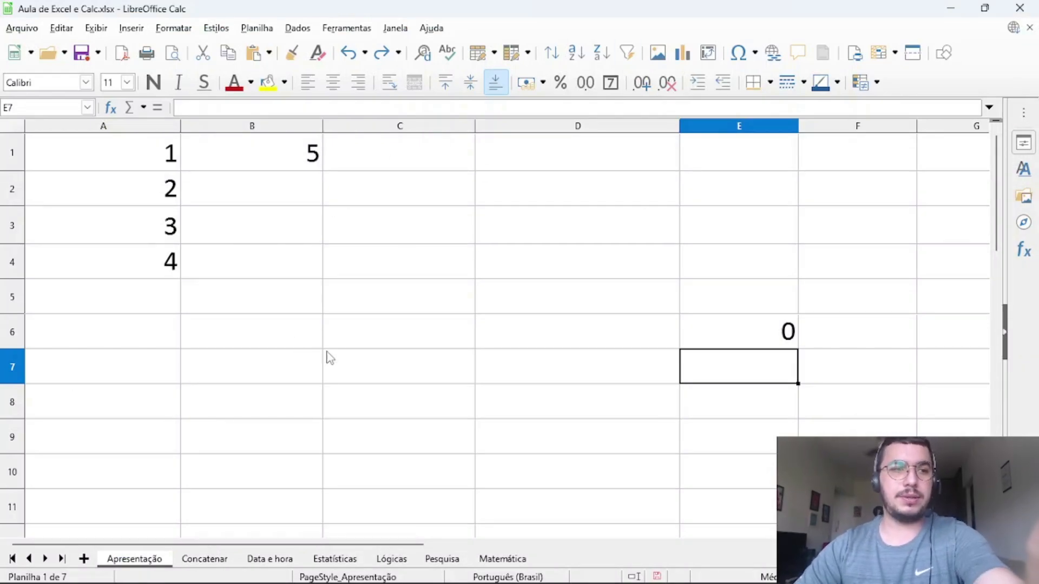
click(205, 560)
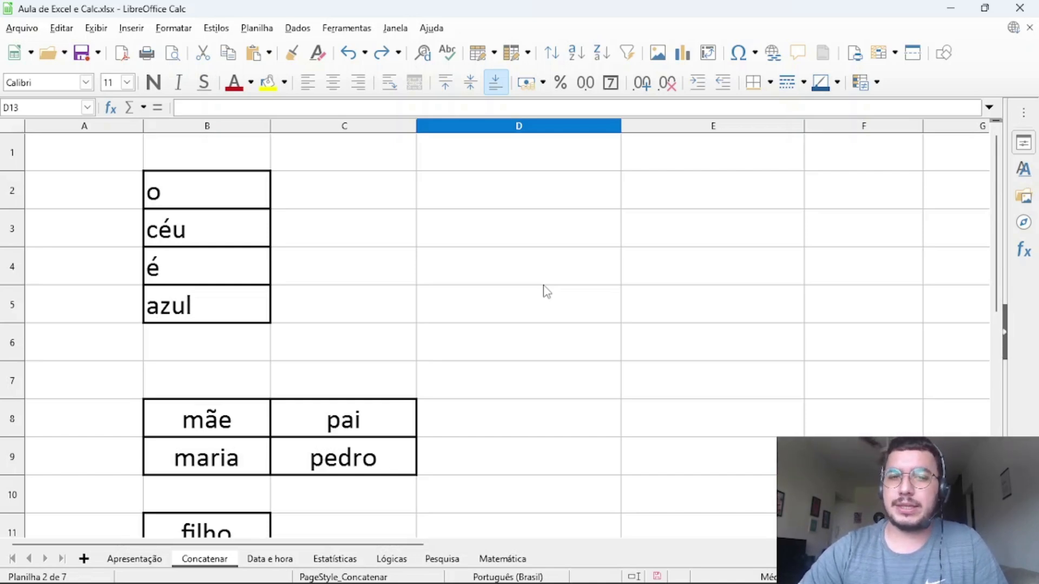
double_click(502, 194)
text(=)
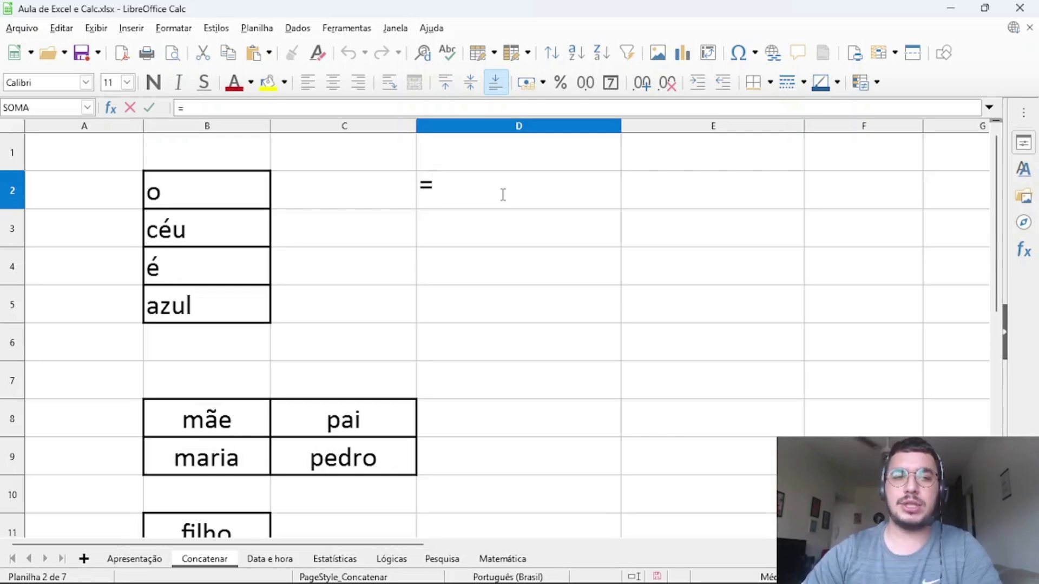
click(216, 203)
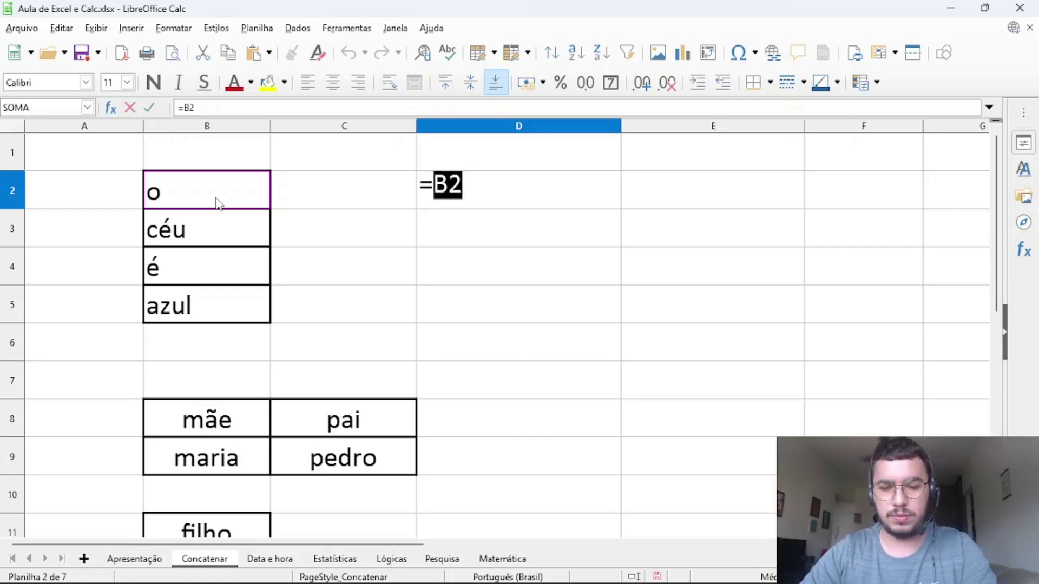
text(&)
click(196, 229)
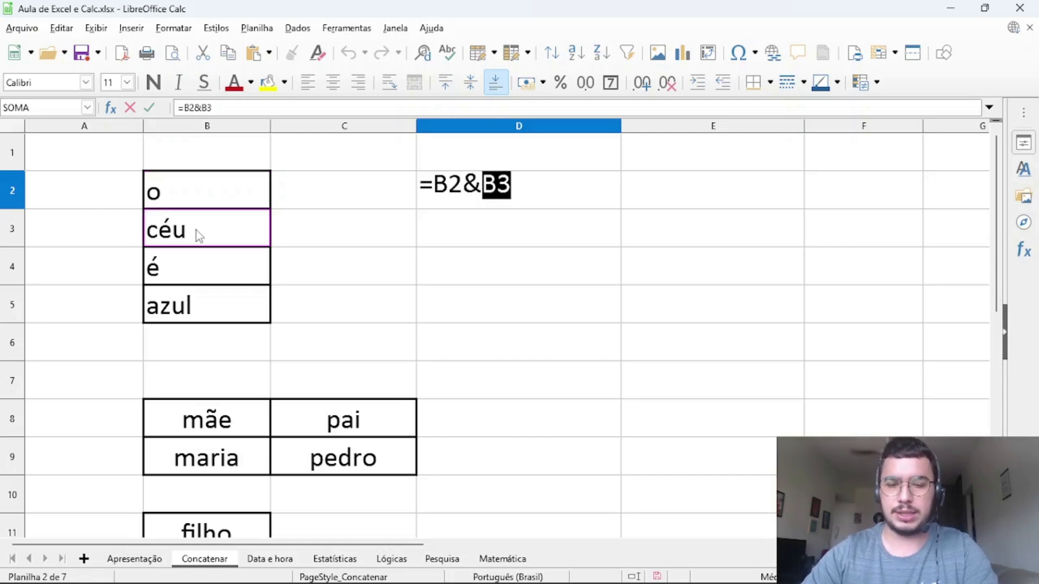
text(&)
click(197, 264)
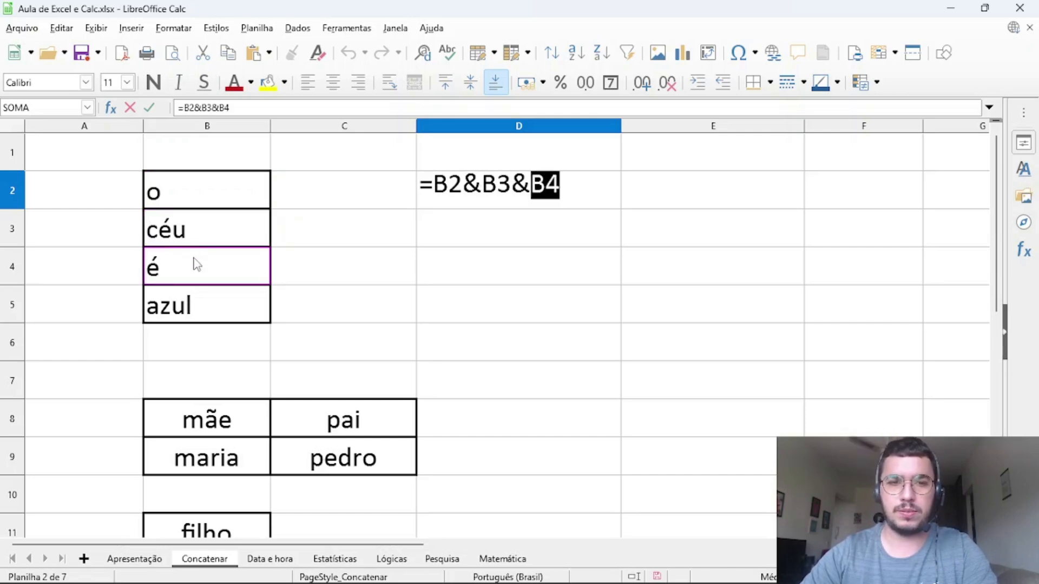
text(&)
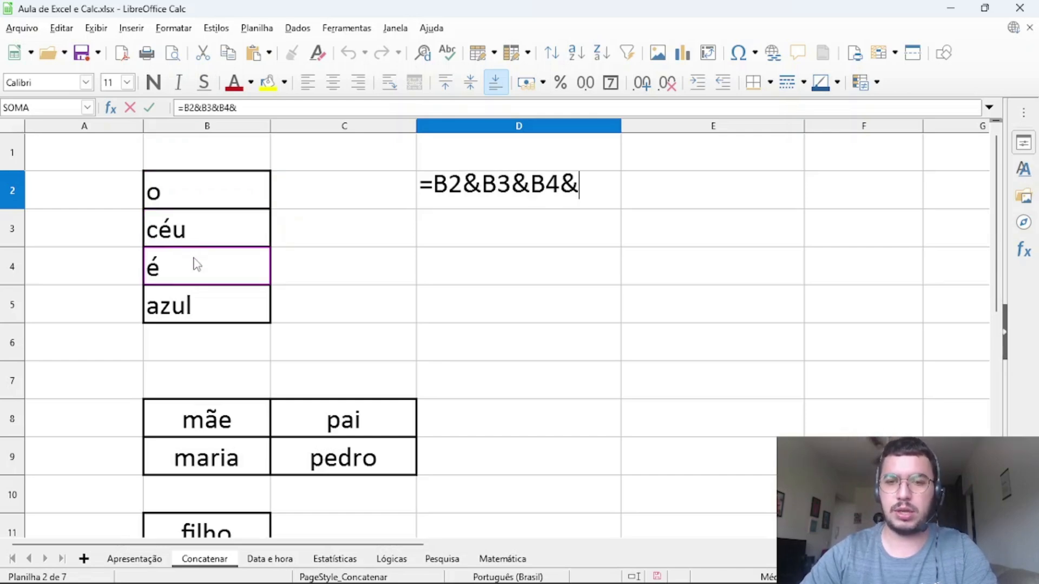
click(189, 311)
key(Return)
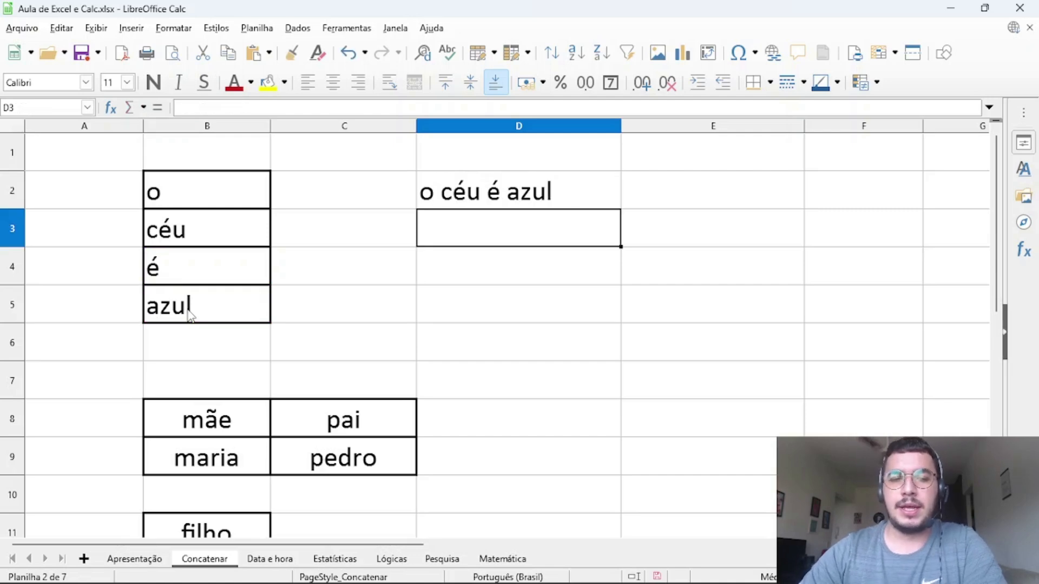
Review the references in D2's formula, and remove the trailing spaces from the words in B2, B3 and B4.
double_click(488, 192)
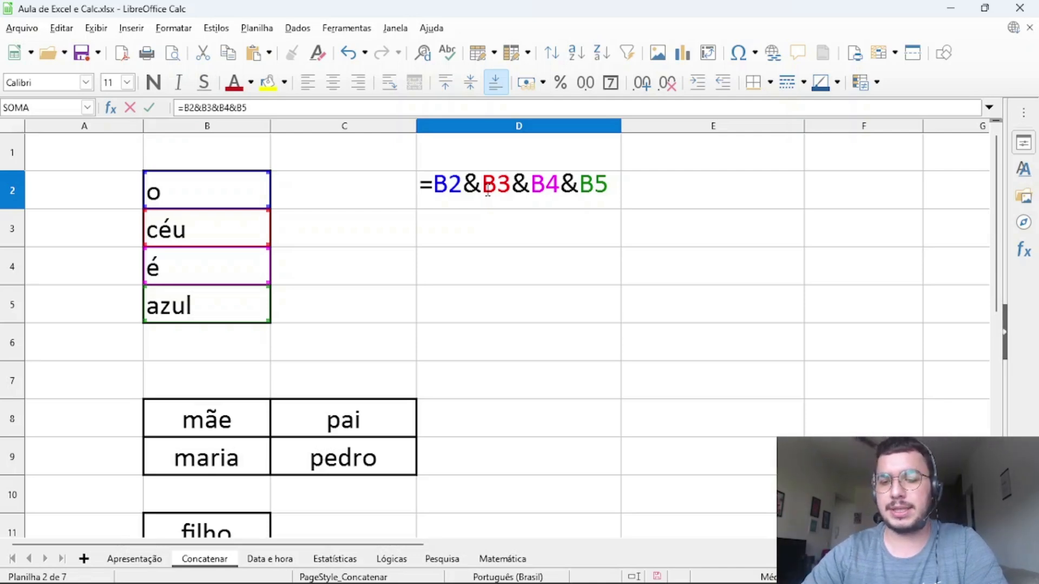
key(Return)
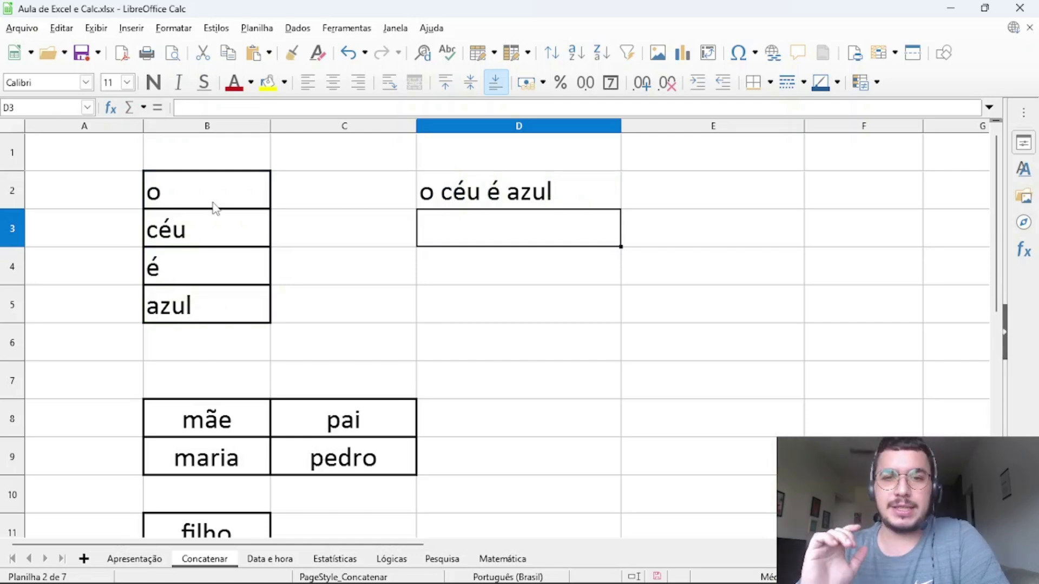
click(214, 203)
double_click(213, 203)
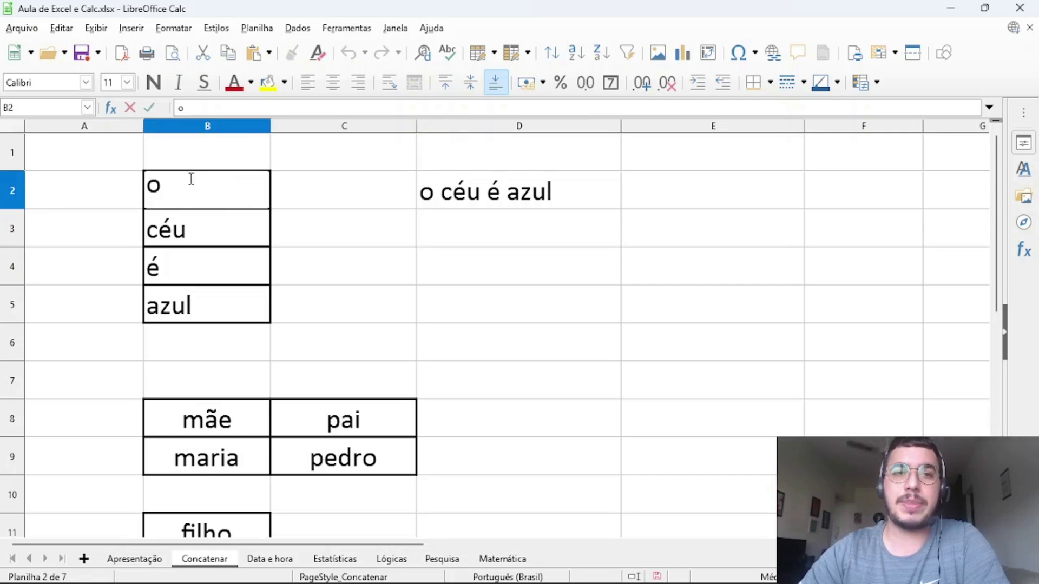
key(BackSpace)
key(Return)
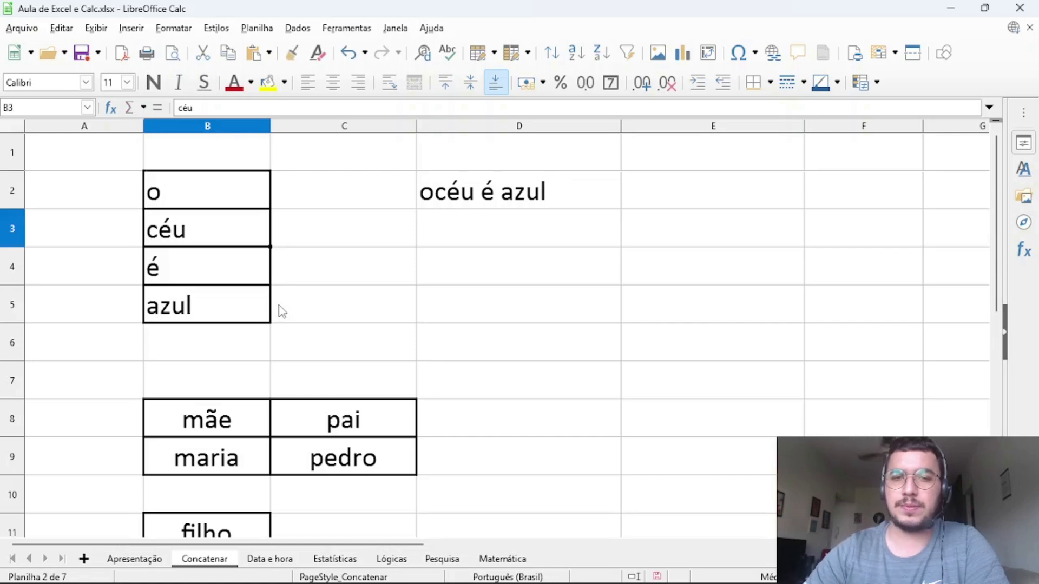
double_click(225, 231)
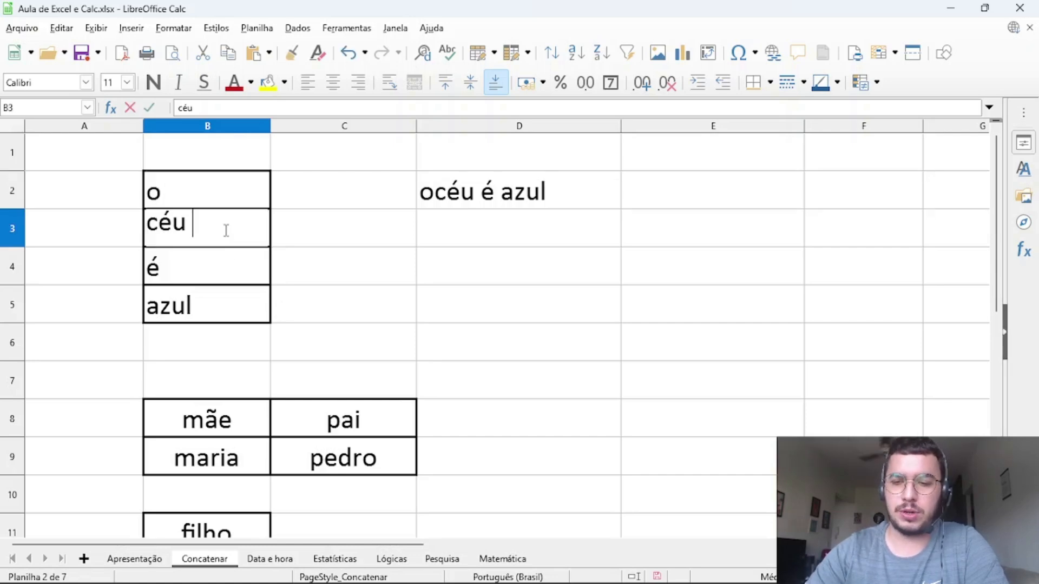
key(BackSpace)
key(Return)
double_click(216, 278)
key(BackSpace)
key(Return)
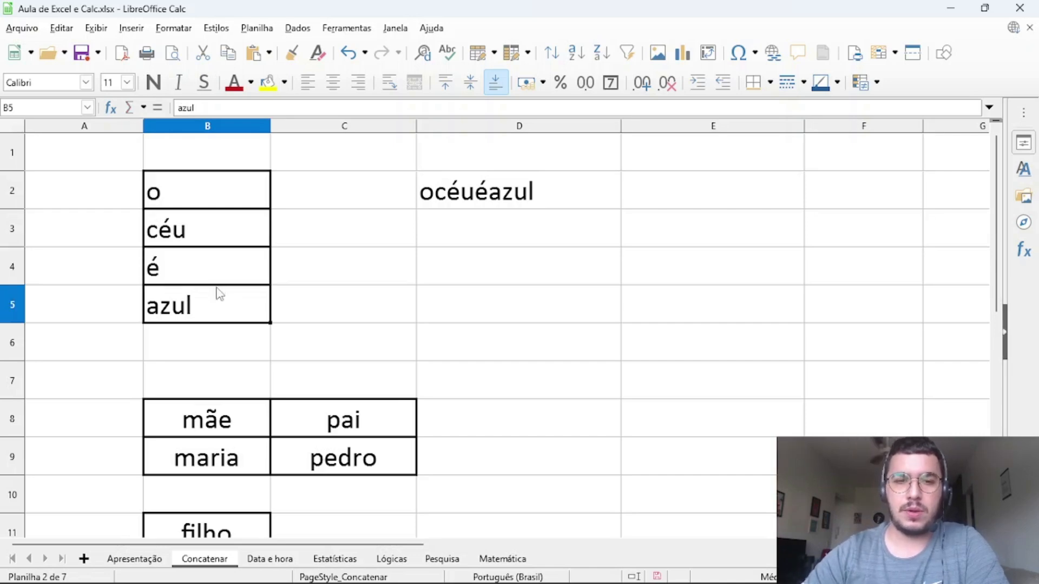
Enter =CONCATENAR(B2;B3;B4;B5) in D3 to join the four words as separate arguments.
click(499, 300)
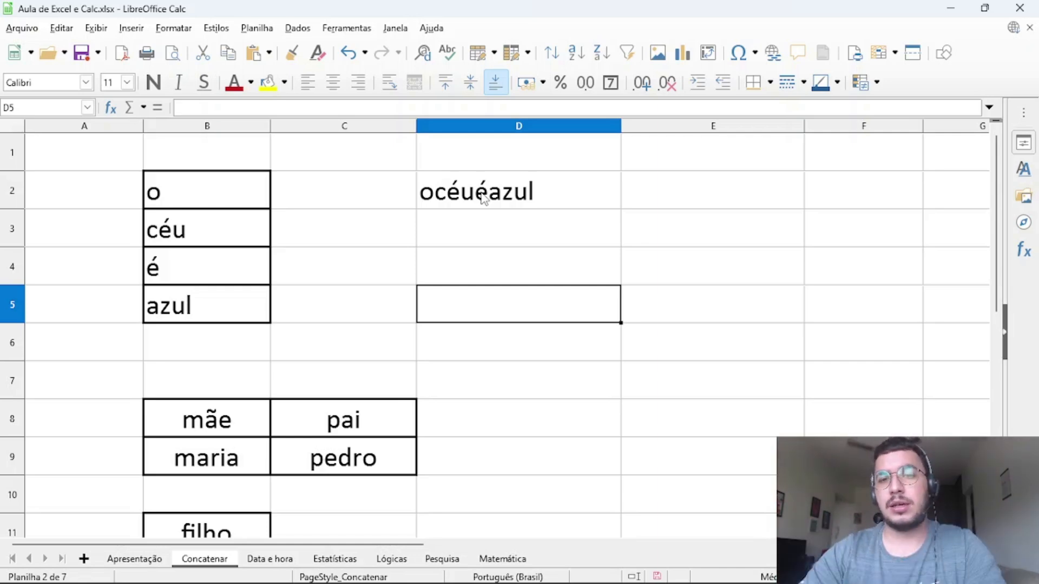
double_click(460, 235)
text(=conc)
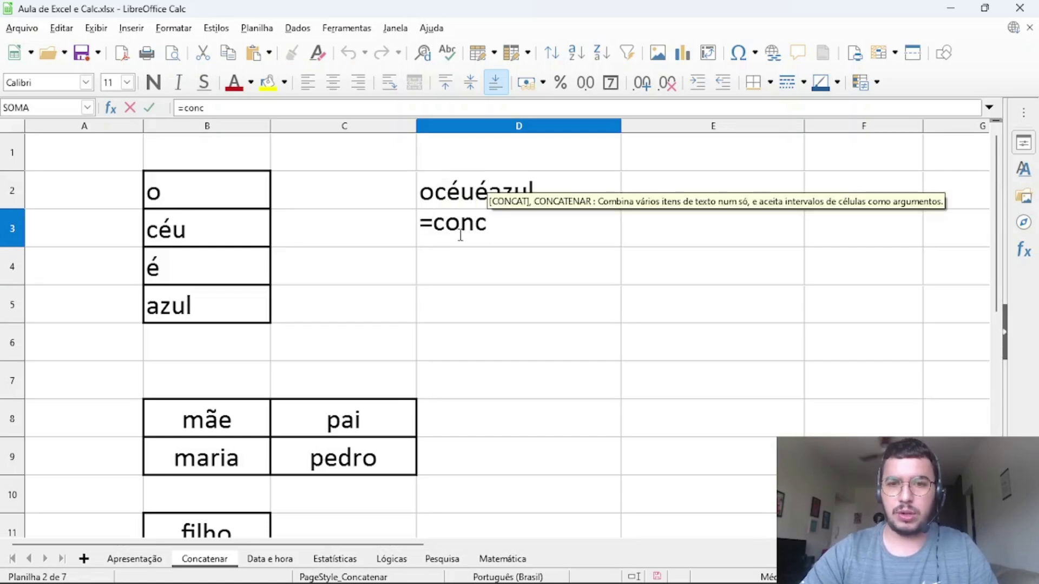
text(atenar()
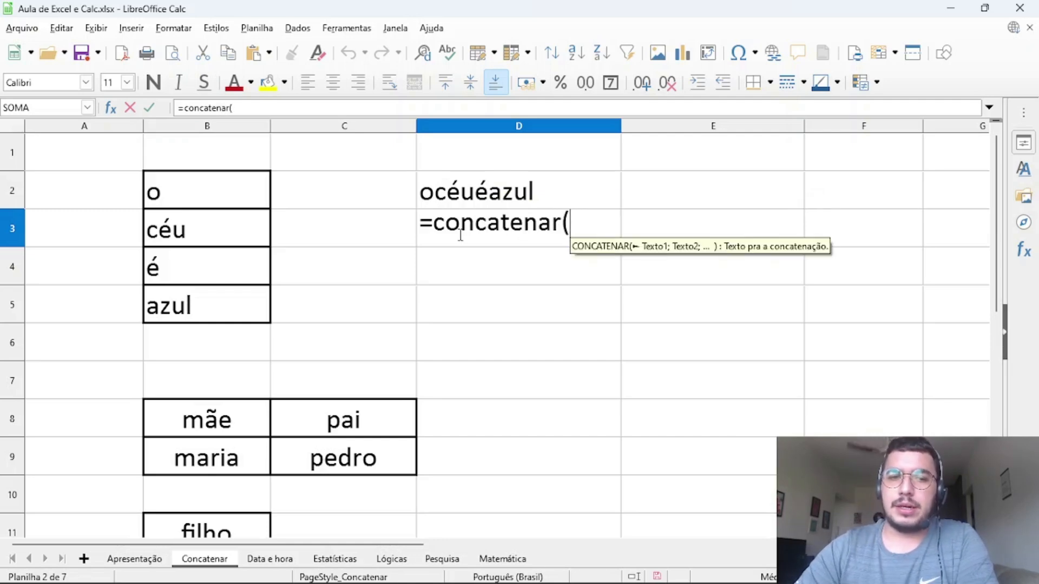
click(249, 191)
text(;)
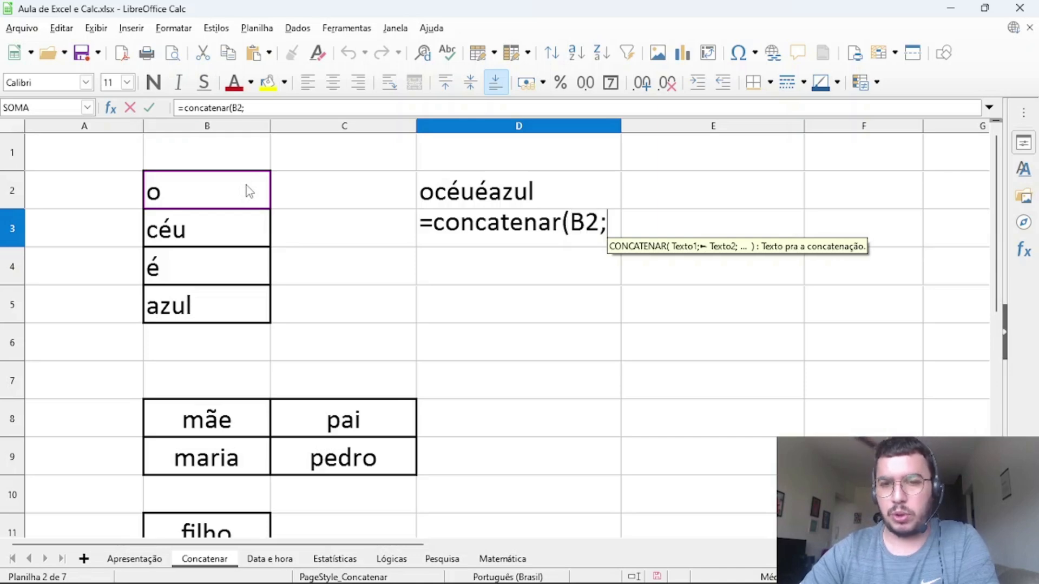
click(230, 228)
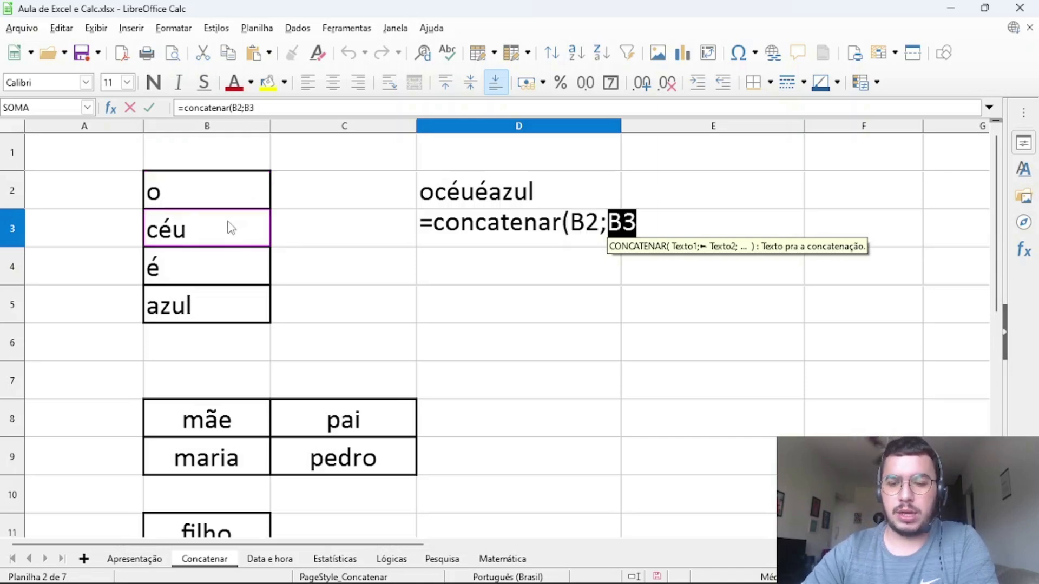
text(;)
click(212, 272)
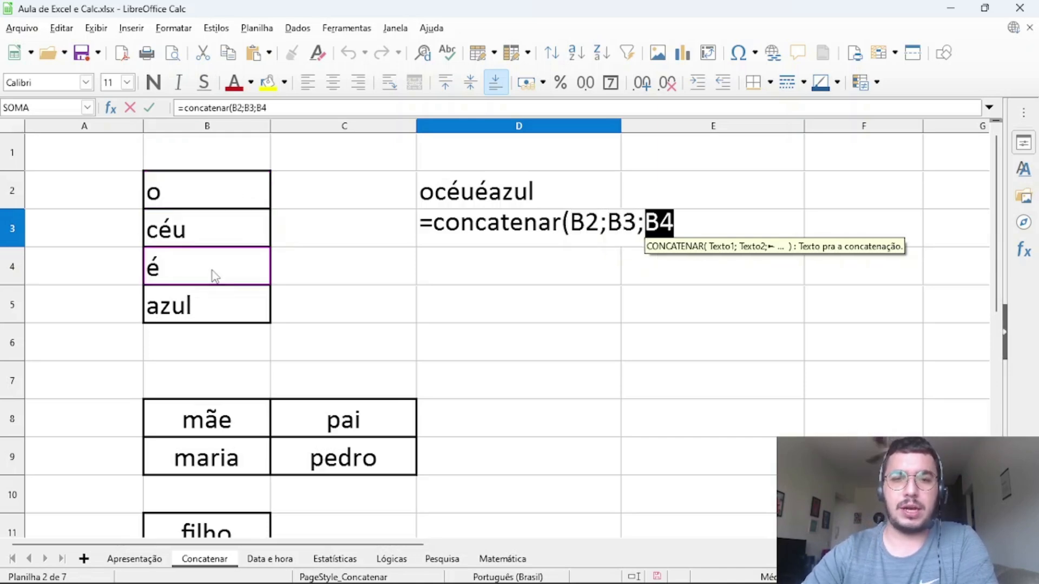
text(;)
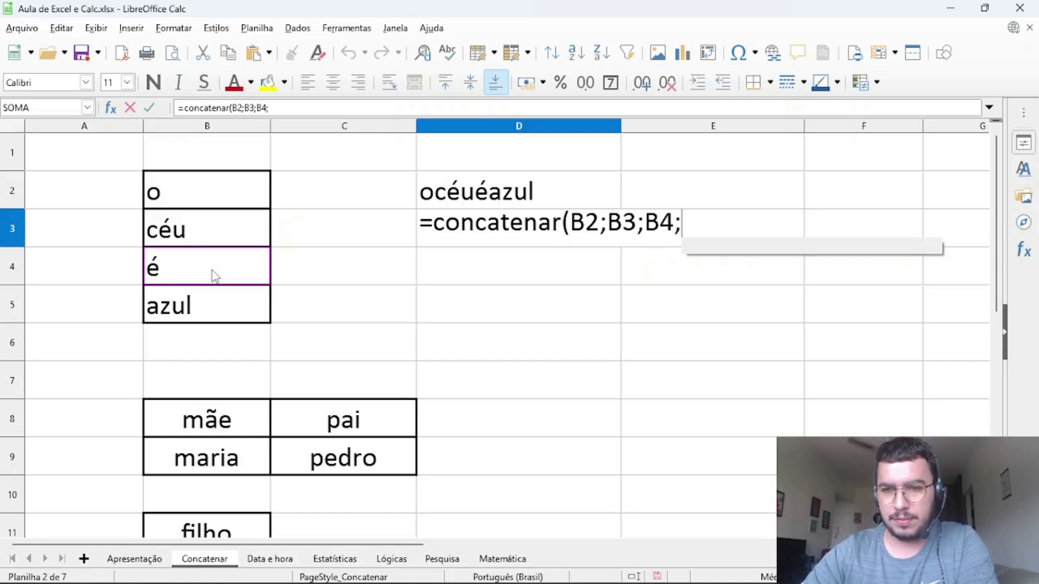
click(190, 306)
text())
key(Return)
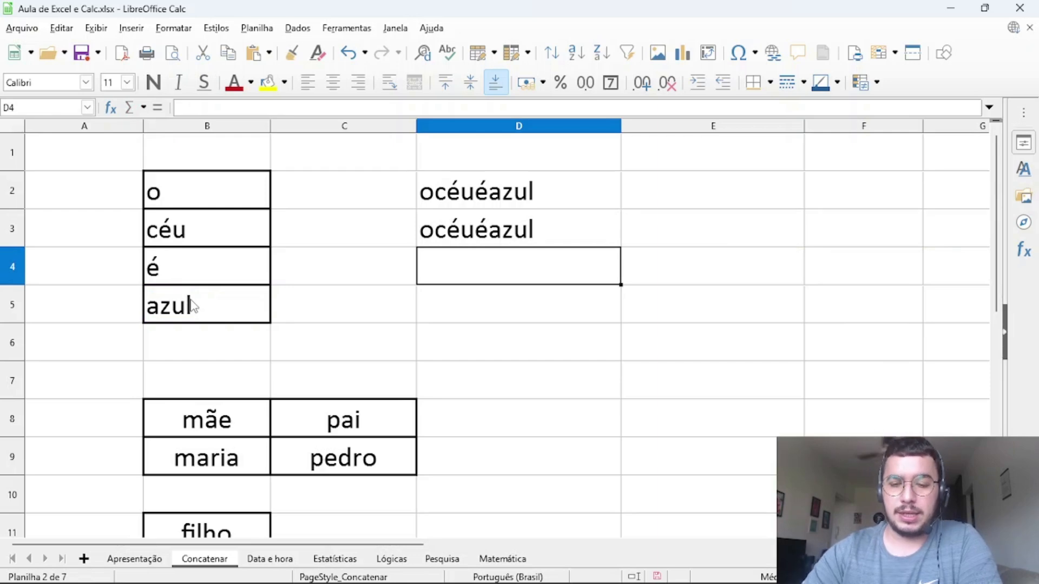
Enter =CONCATENAR(B2:B5) in D4, using the four words as a single range.
text(=)
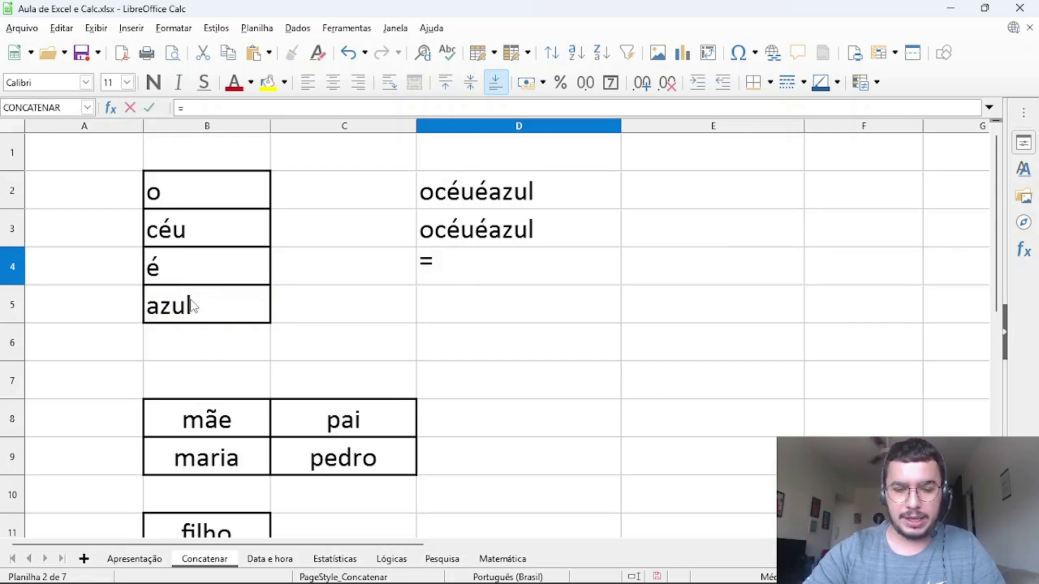
text(concatenar)
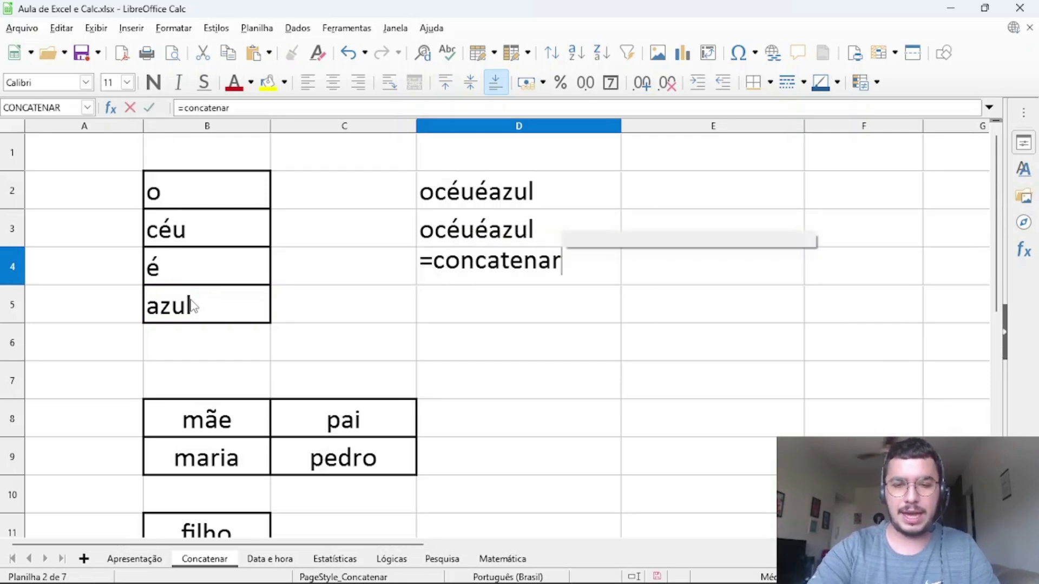
text(()
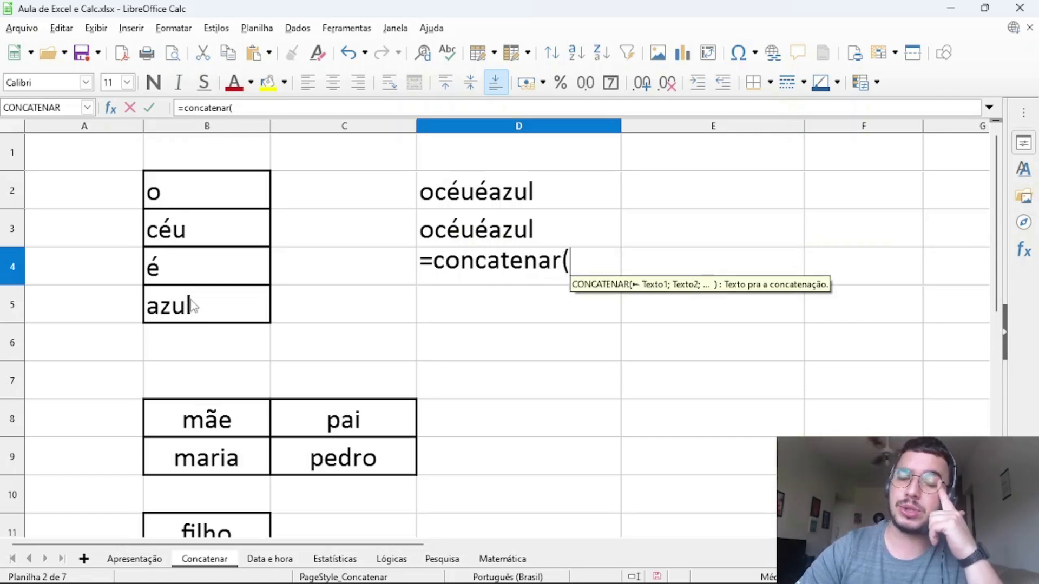
drag(206, 204, 204, 315)
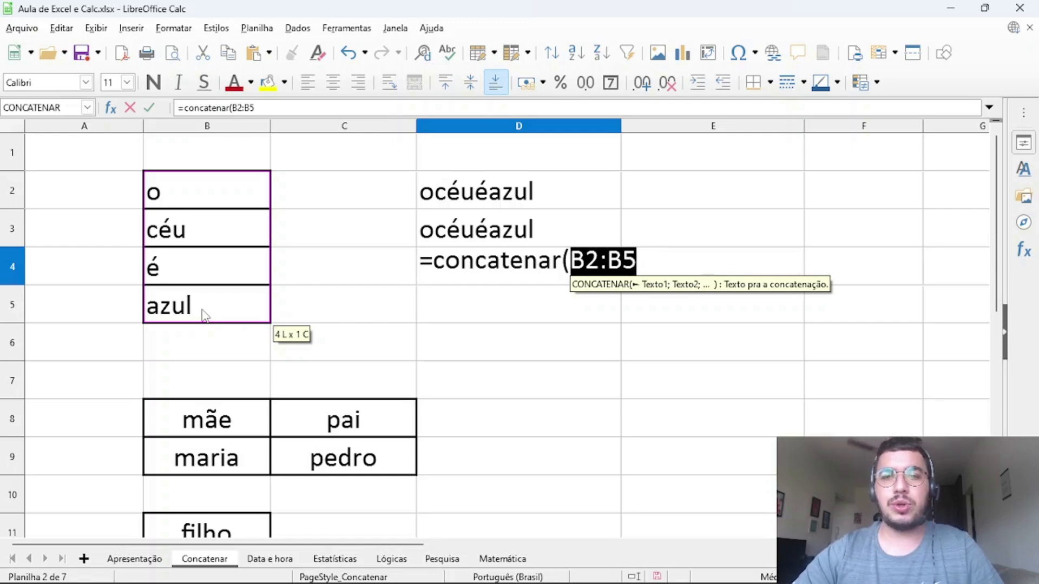
text())
key(Return)
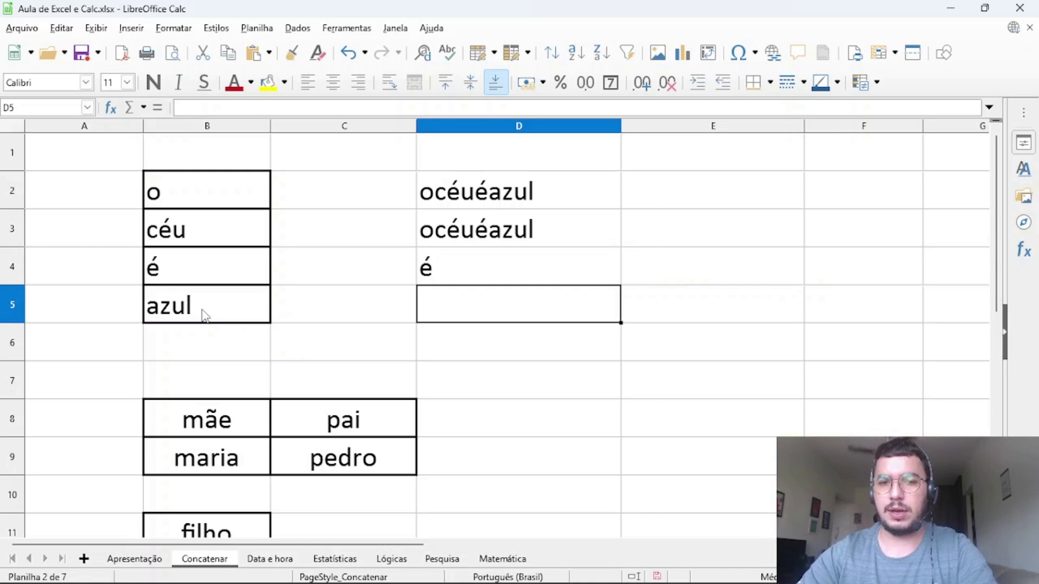
Compare the range argument in D4's formula with the separate cell arguments in D3's formula.
click(484, 273)
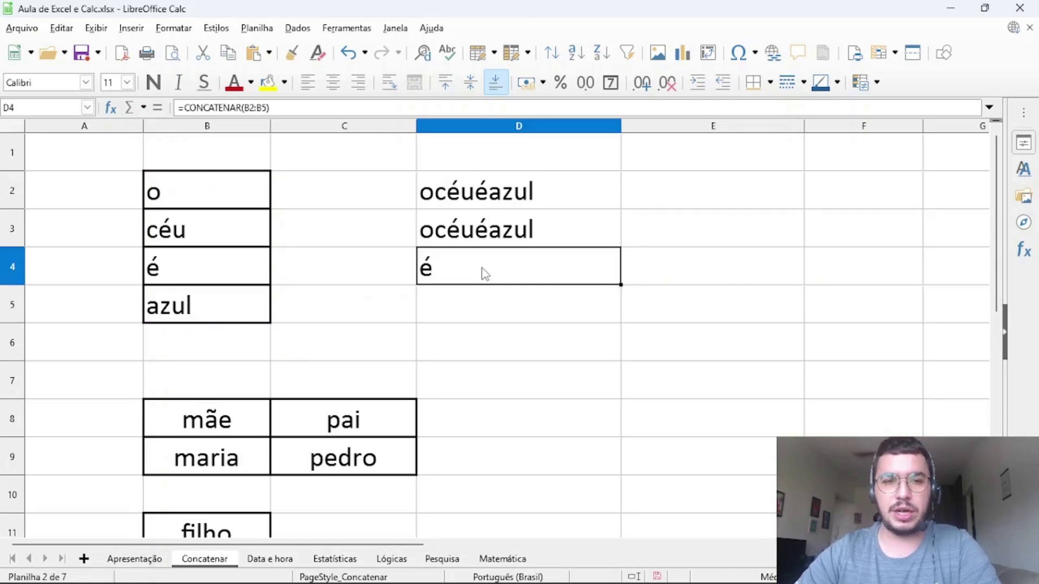
double_click(484, 273)
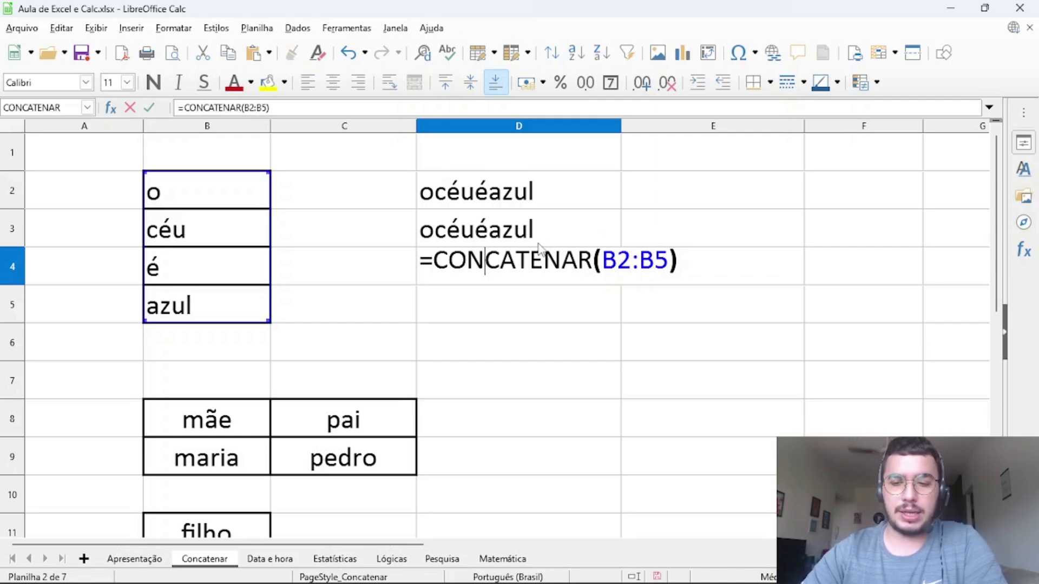
key(Return)
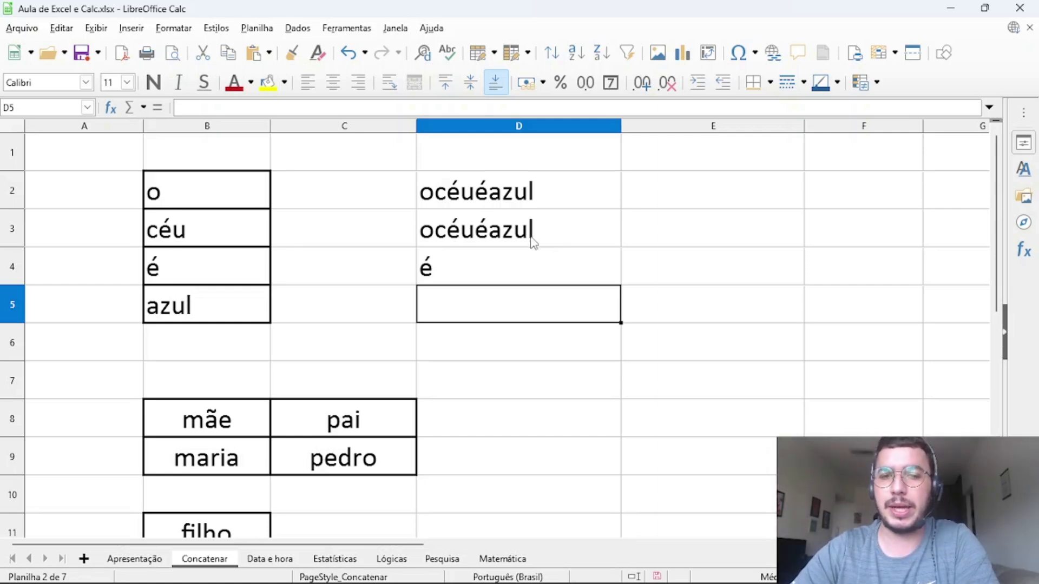
click(512, 231)
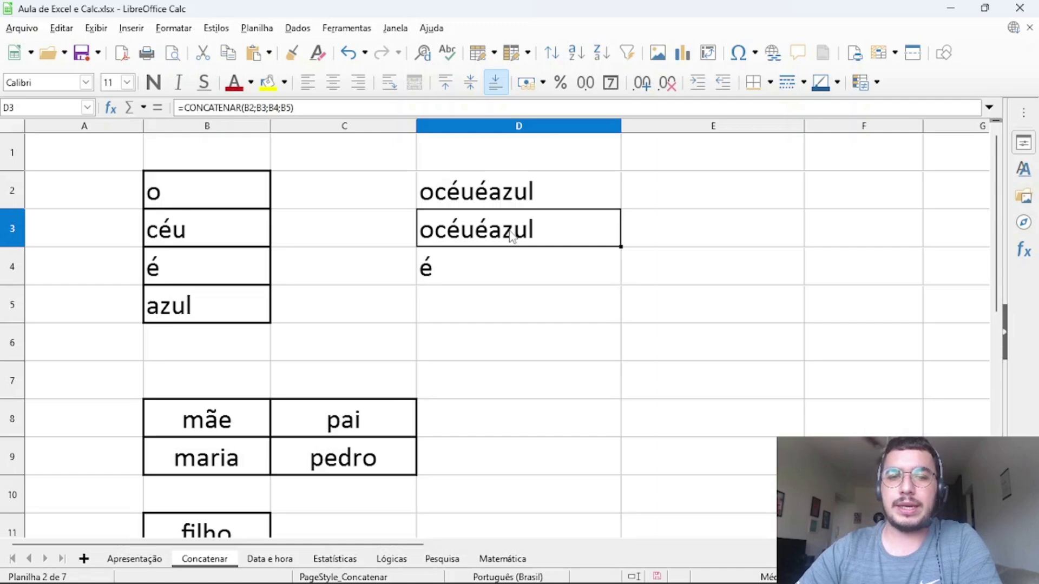
double_click(513, 228)
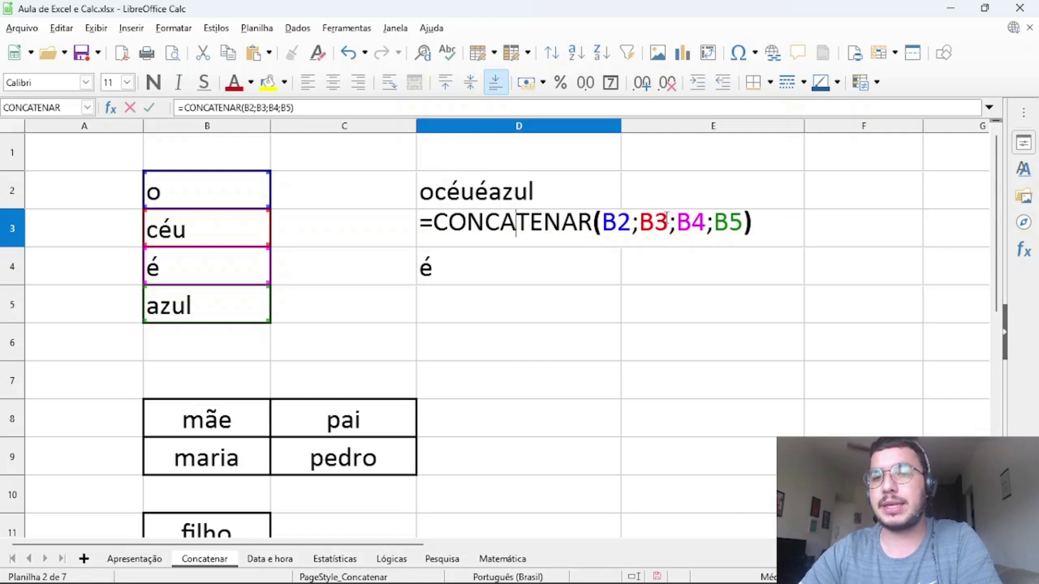
click(511, 265)
key(Escape)
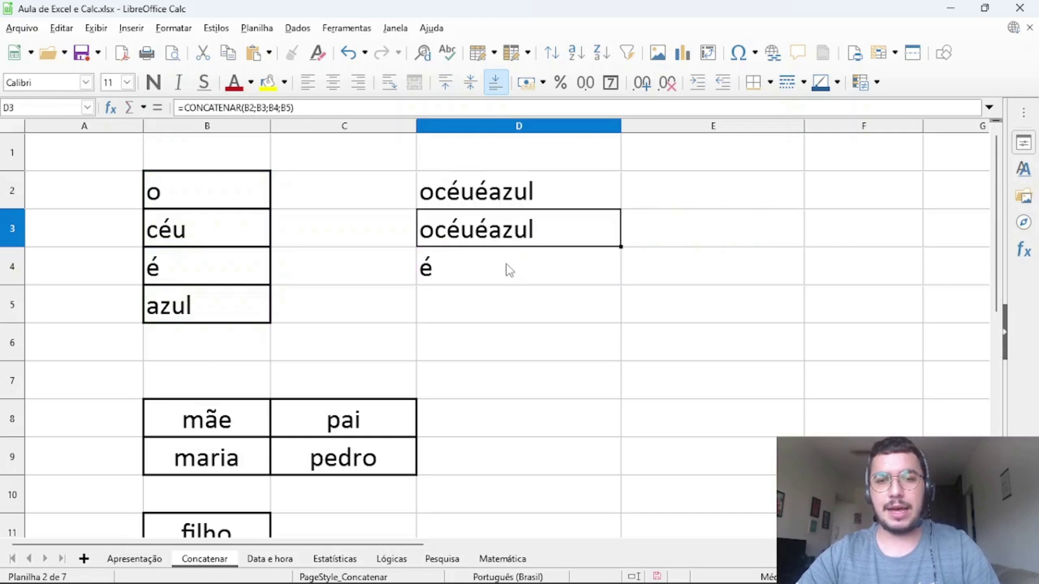
Replace the CONCATENAR function in D4 with CONCAT so that the formula reads =CONCAT(B2:B5).
click(505, 264)
double_click(505, 265)
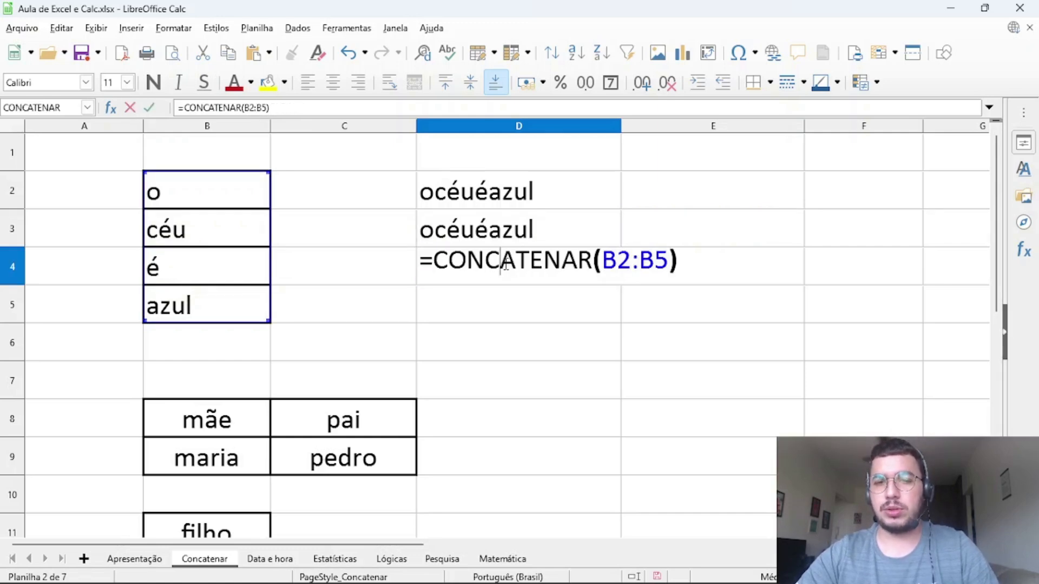
click(529, 261)
key(Delete)
key(Delete)
key(Delete)
key(Delete)
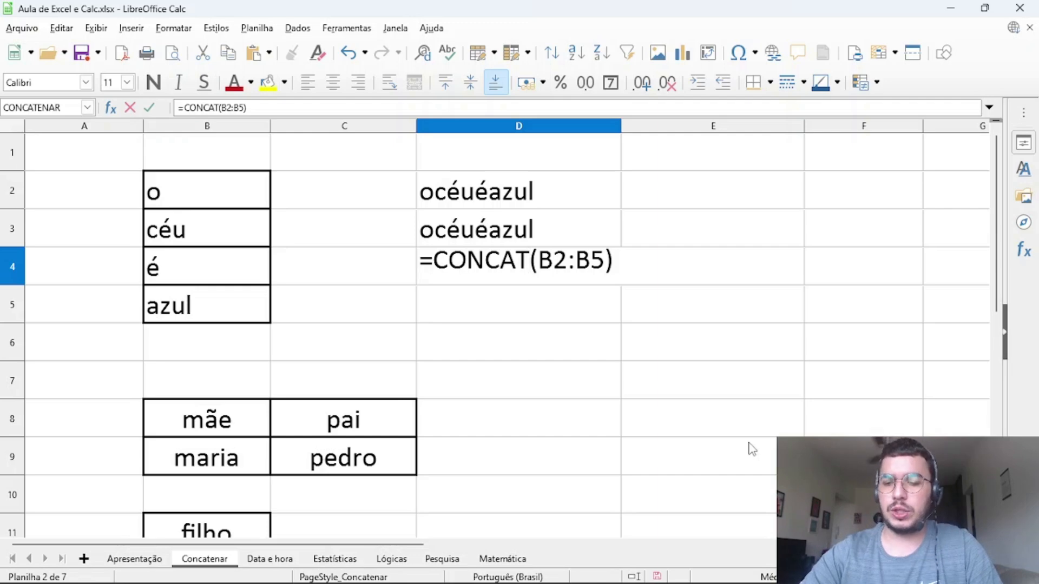
key(Return)
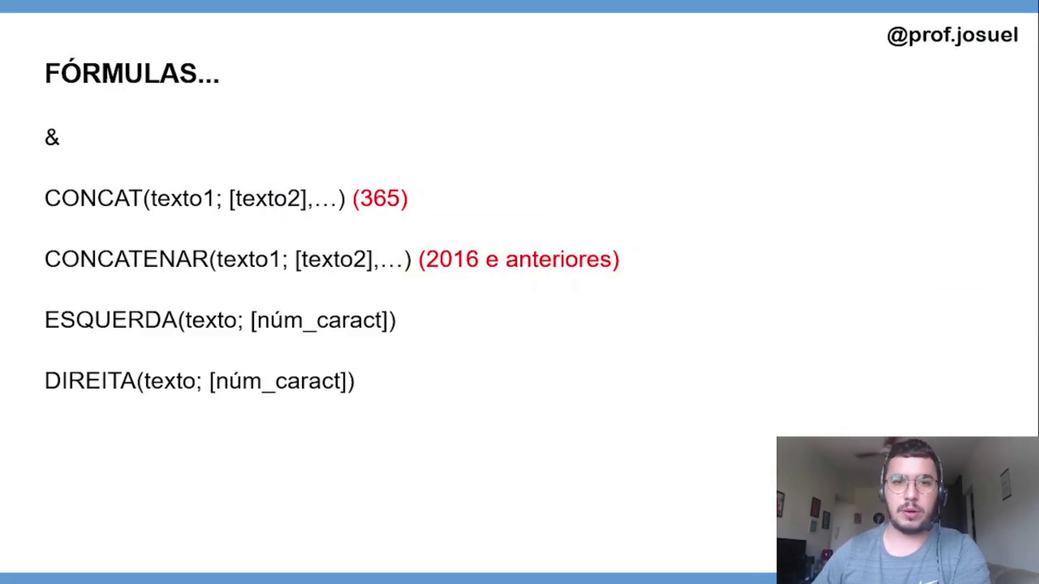
mouse_move(356, 185)
mouse_down()
mouse_move(400, 201)
mouse_move(340, 206)
mouse_up()
mouse_move(419, 260)
mouse_down()
mouse_move(612, 268)
mouse_move(544, 255)
mouse_move(453, 268)
mouse_up()
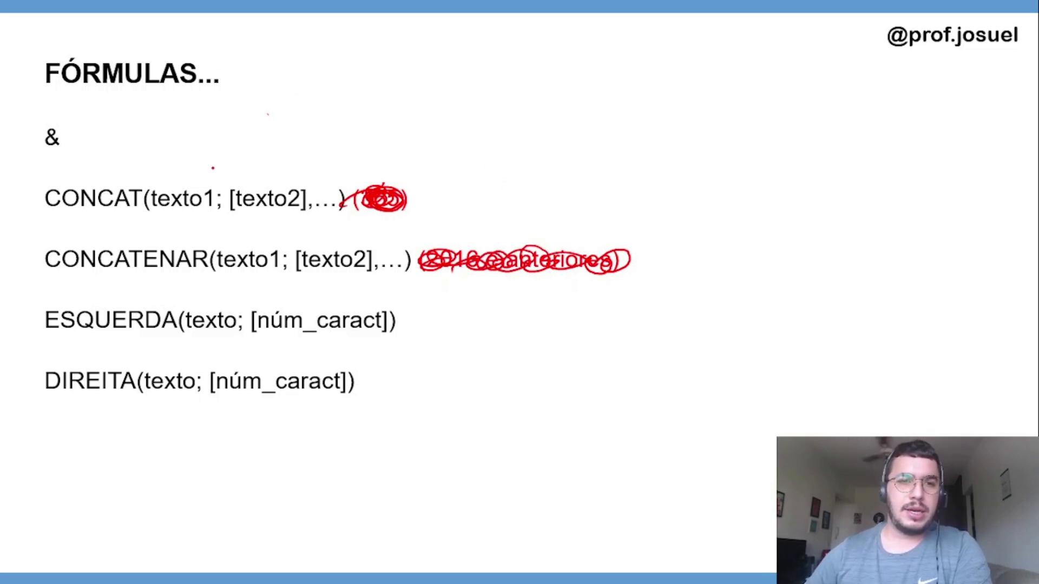
mouse_move(295, 163)
mouse_down()
mouse_move(328, 120)
mouse_move(324, 142)
mouse_move(350, 139)
mouse_up()
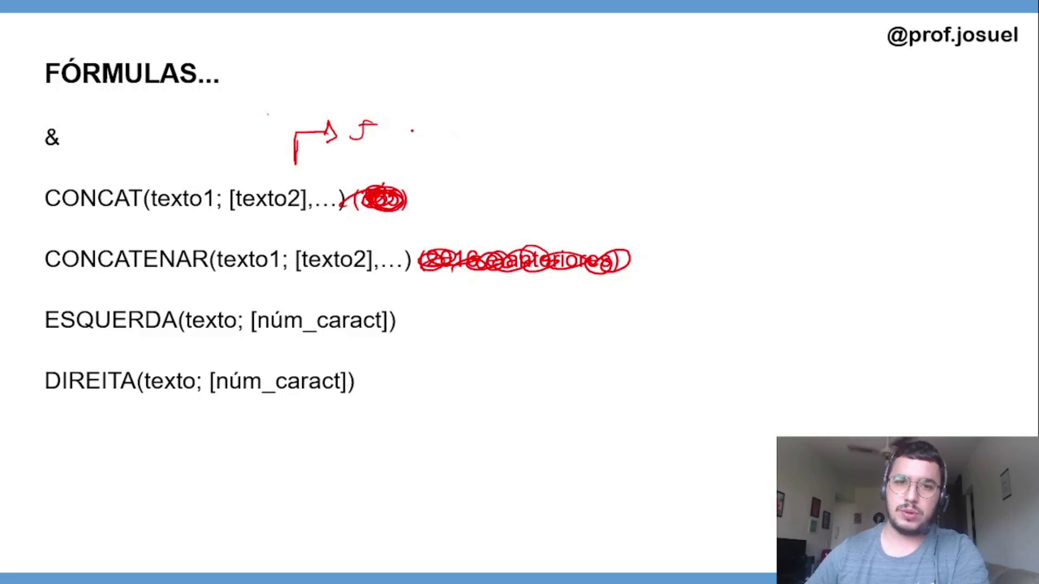
mouse_move(413, 129)
mouse_down()
mouse_move(414, 143)
mouse_move(418, 135)
mouse_up()
mouse_move(431, 130)
mouse_down()
mouse_move(427, 141)
mouse_move(508, 151)
mouse_move(535, 132)
mouse_move(552, 138)
mouse_move(589, 123)
mouse_up()
mouse_move(587, 130)
mouse_down()
mouse_move(585, 141)
mouse_move(610, 130)
mouse_up()
click(630, 129)
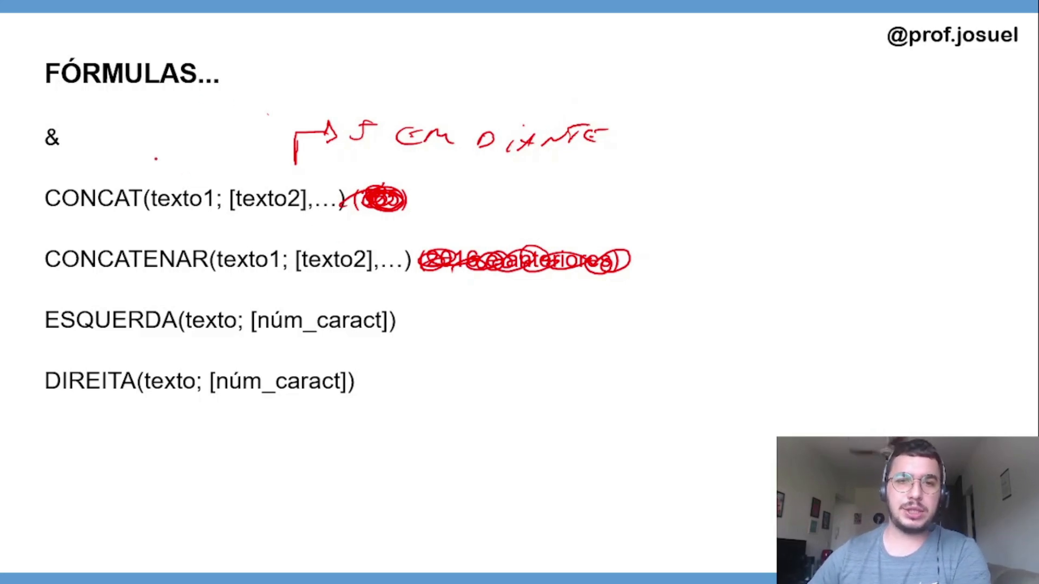
mouse_move(294, 126)
mouse_down()
mouse_move(331, 82)
mouse_move(326, 91)
mouse_move(366, 76)
mouse_move(367, 95)
mouse_up()
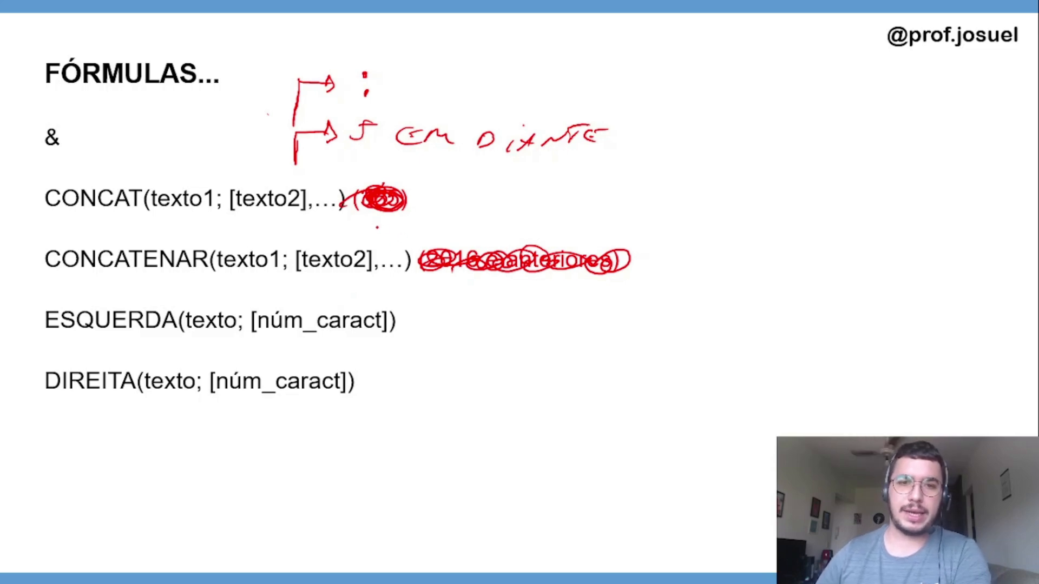
mouse_move(402, 241)
mouse_down()
mouse_move(410, 213)
mouse_move(438, 213)
mouse_up()
mouse_move(435, 198)
mouse_down()
mouse_move(443, 209)
mouse_move(434, 219)
mouse_move(461, 215)
mouse_move(457, 229)
mouse_up()
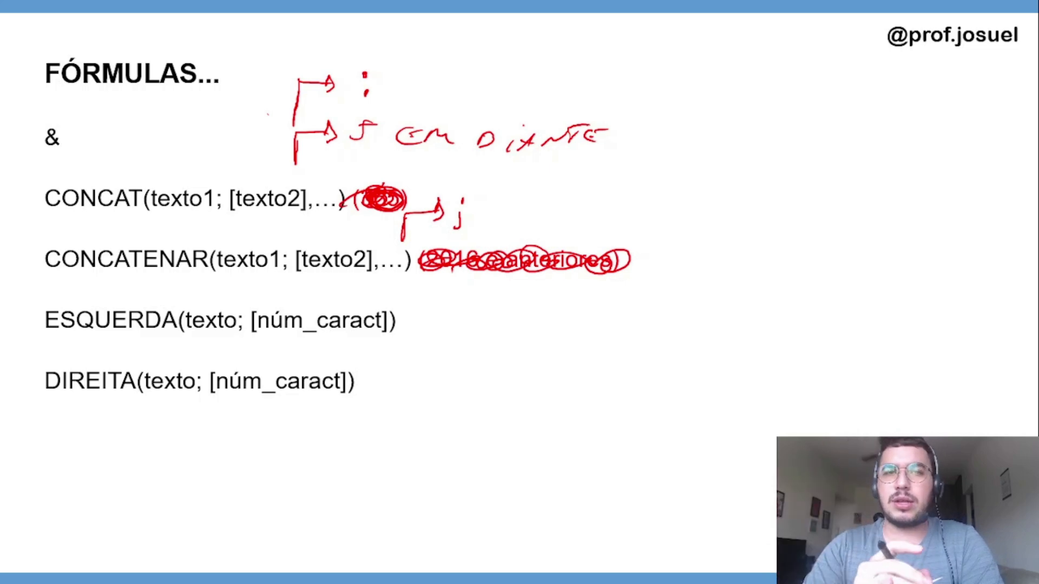
Switch back to the LibreOffice Calc workbook and review the separate arguments of the CONCATENAR formula in D3.
key(alt+Tab)
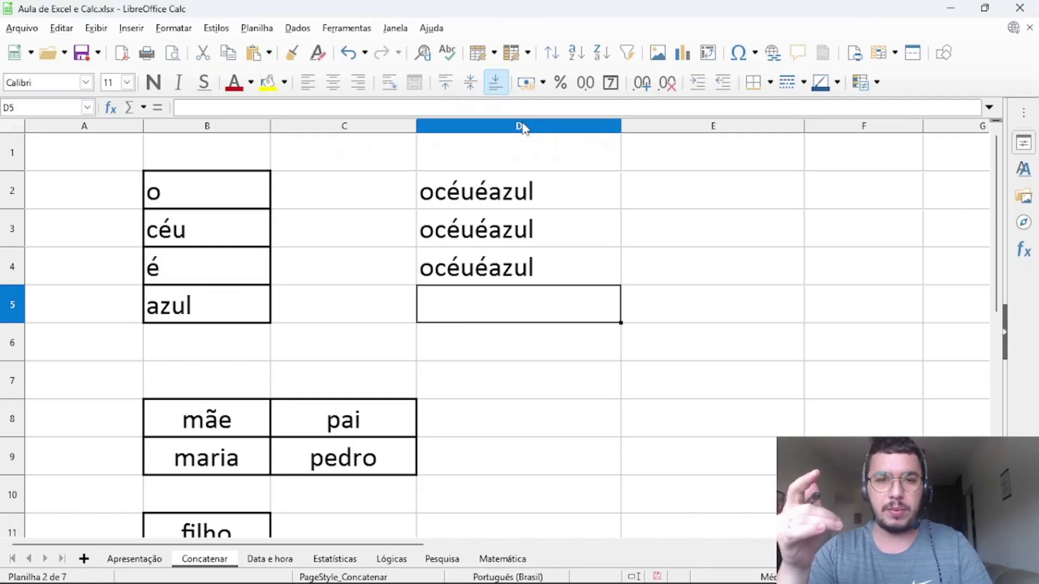
click(499, 232)
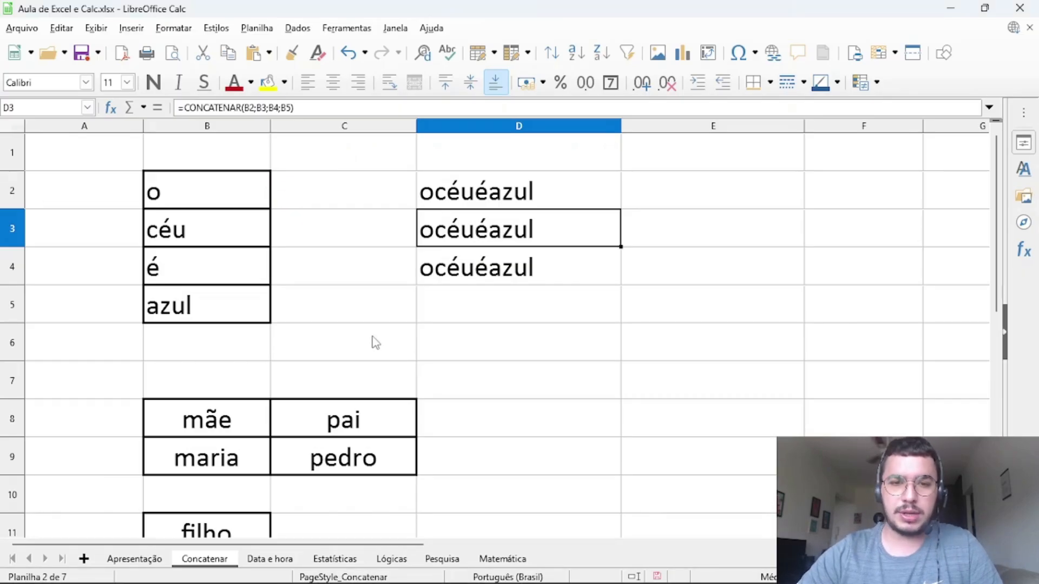
scroll(373, 343, down, 4)
scroll(374, 343, down, 3)
scroll(373, 343, up, 7)
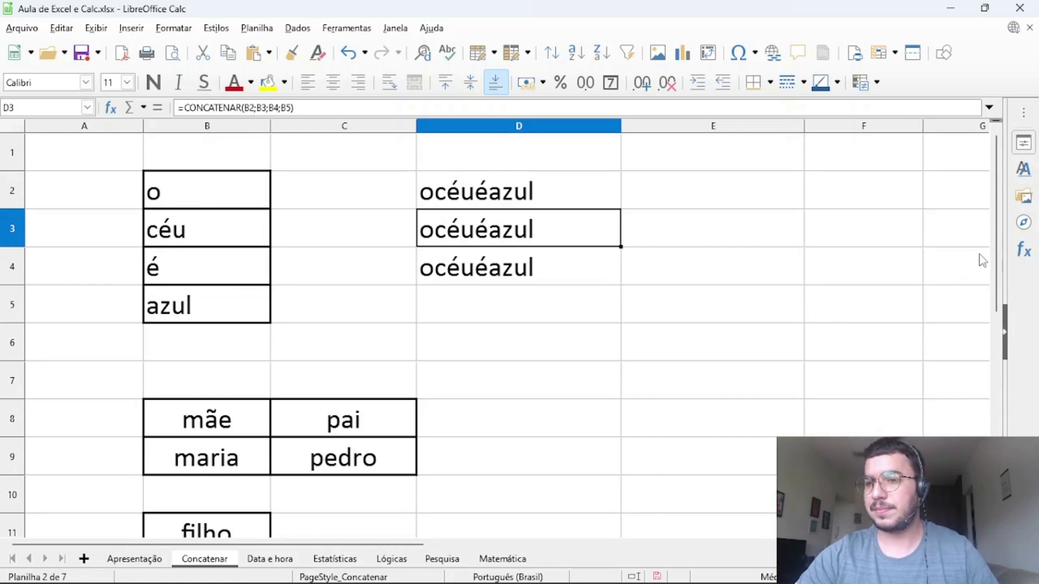
Enter =(B9;2) in D9, referencing the mother's name and a length of 2 characters.
drag(1000, 254, 1000, 274)
double_click(574, 372)
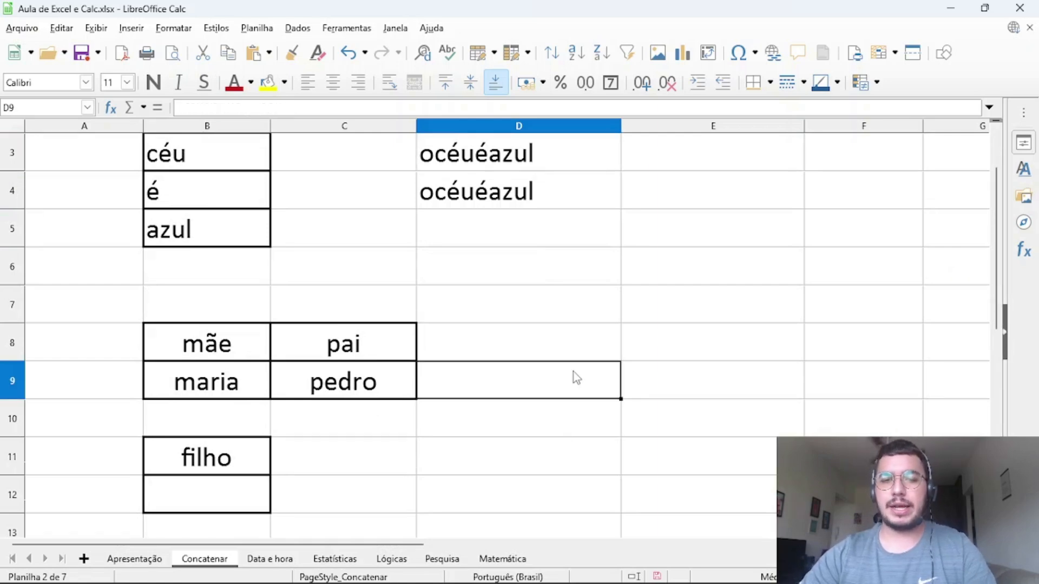
text(=)
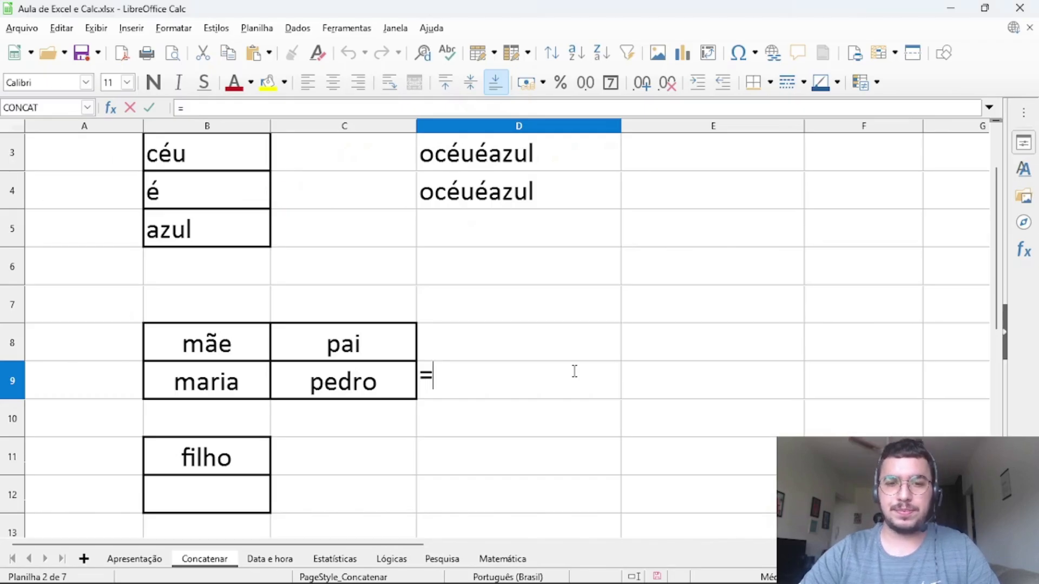
text(()
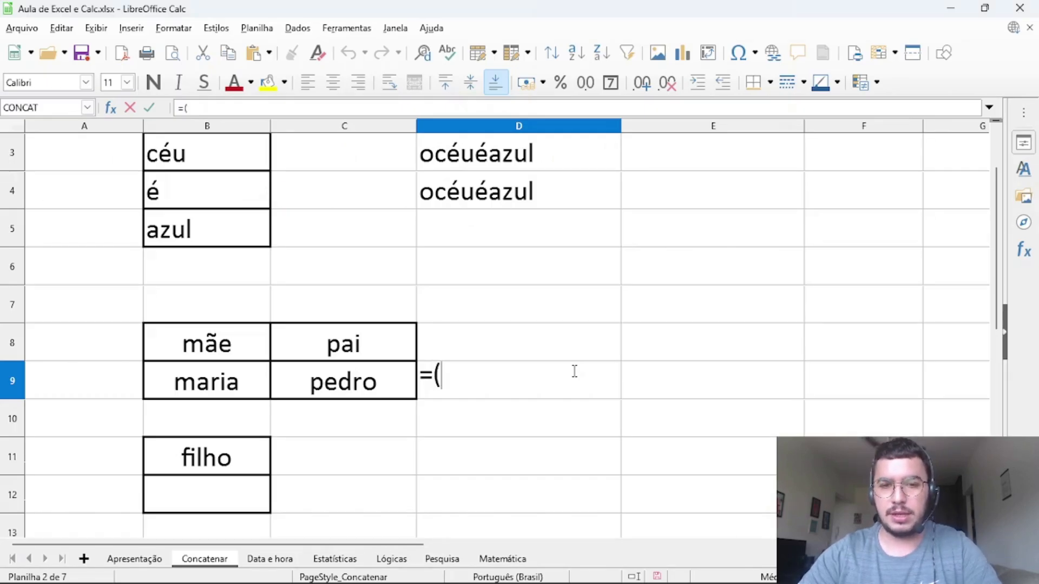
click(235, 397)
text(;)
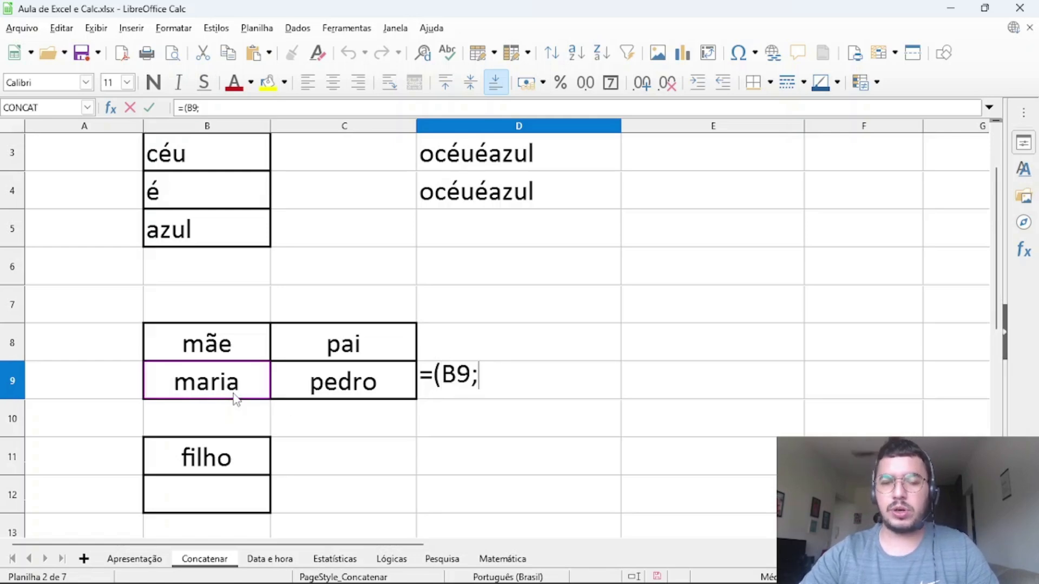
text(2))
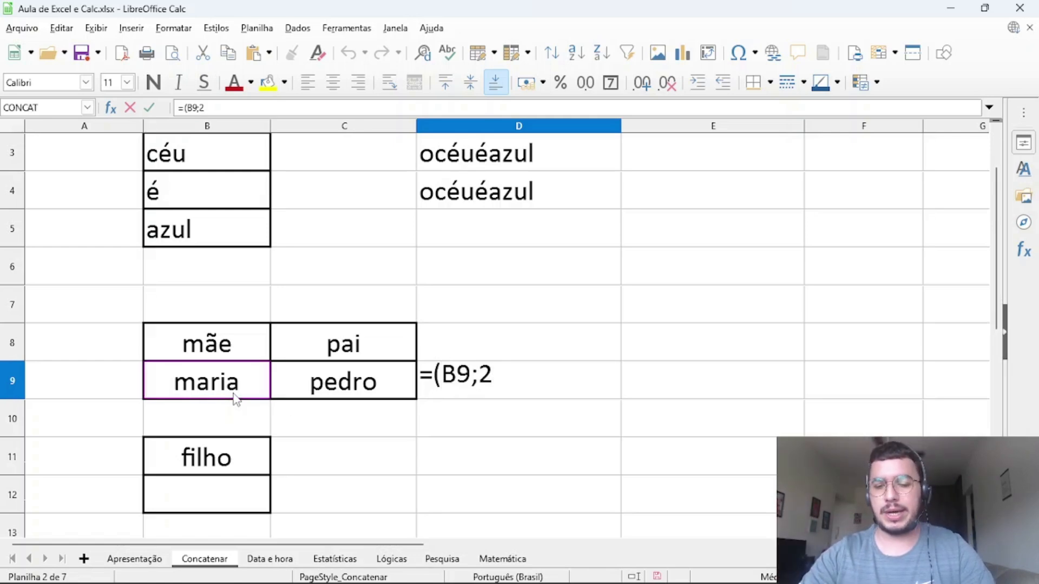
key(Return)
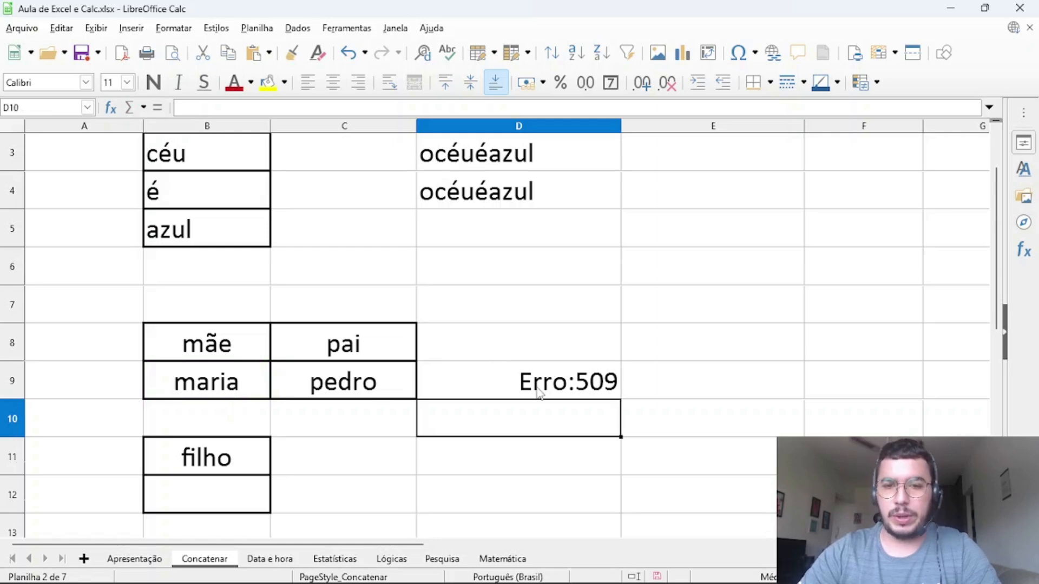
Add the function name to D9's formula so that it reads =esquerda(B9;2), extracting the first two letters of the mother's name.
click(538, 383)
double_click(538, 384)
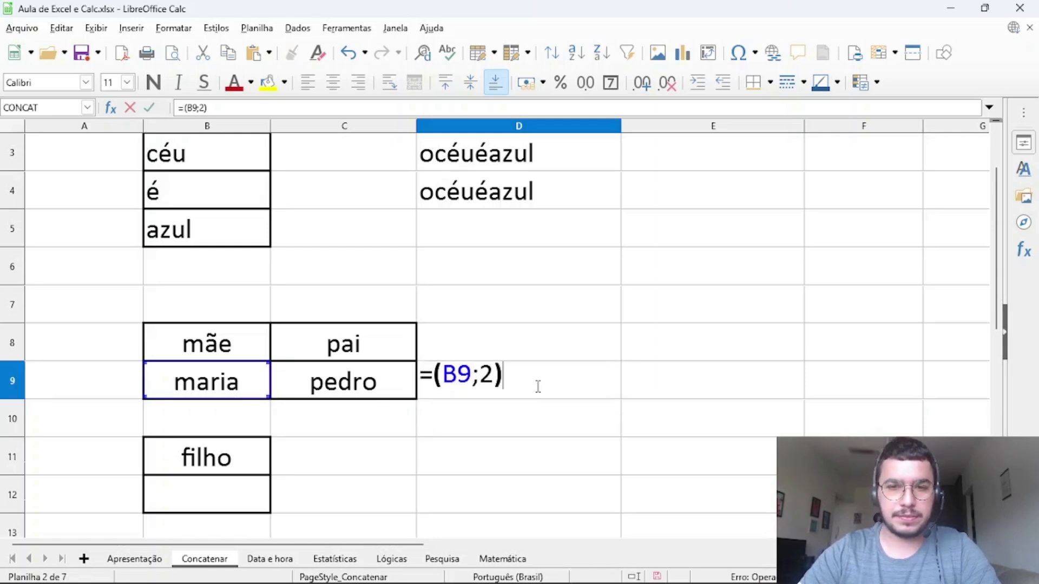
click(478, 381)
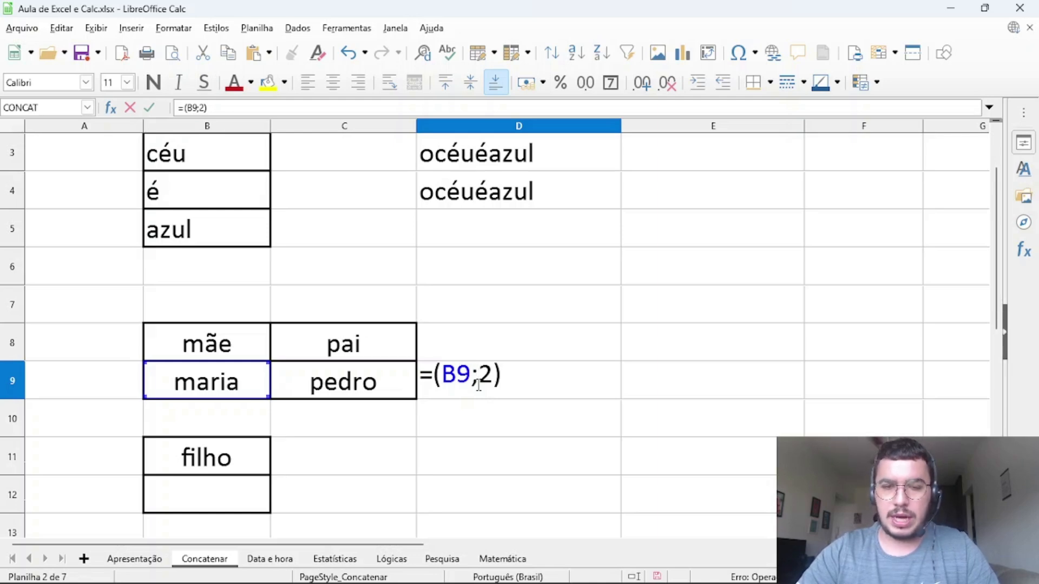
click(434, 374)
text(esquerda)
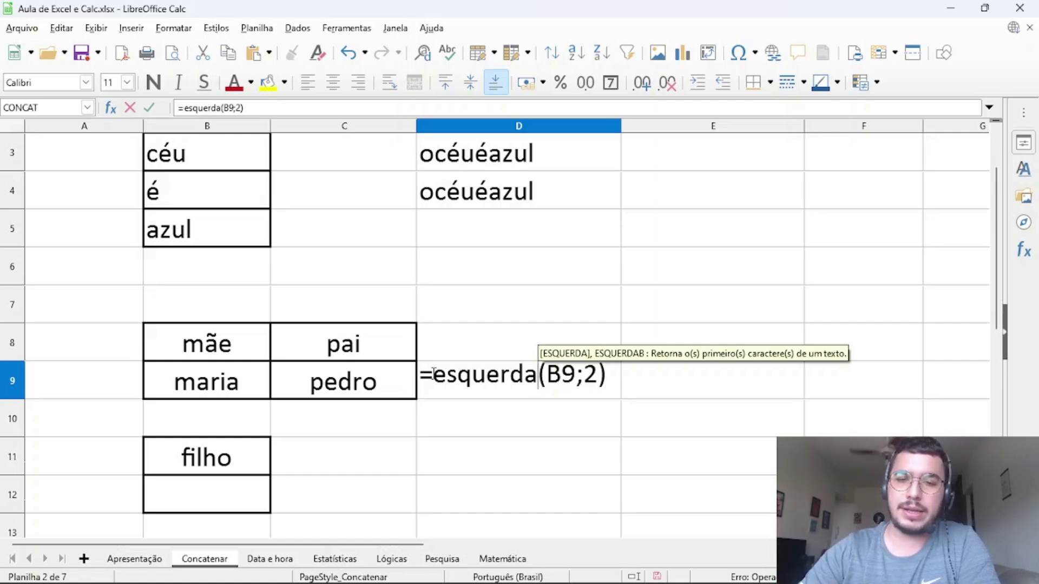
drag(547, 378, 597, 378)
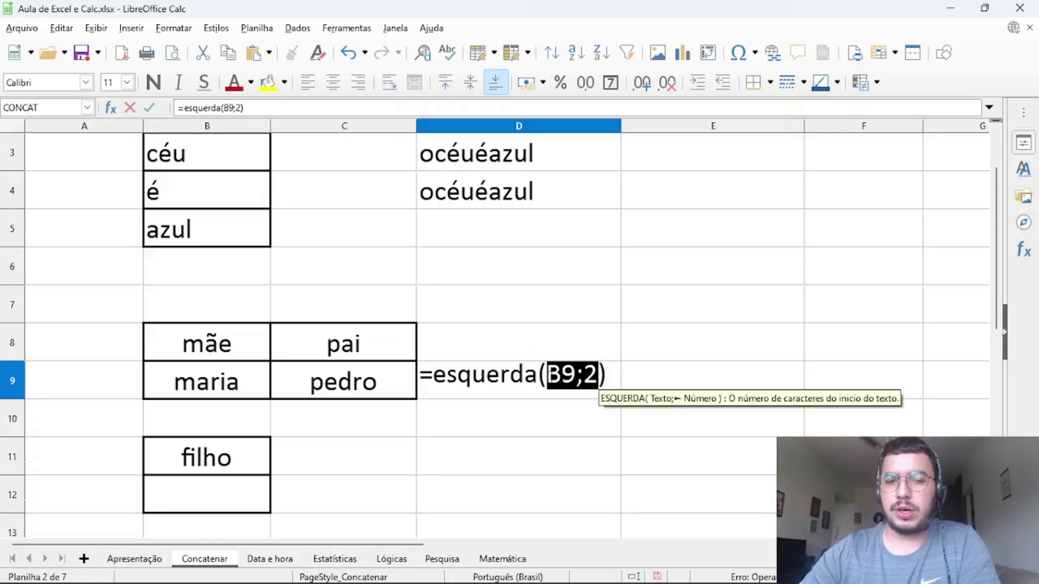
key(Return)
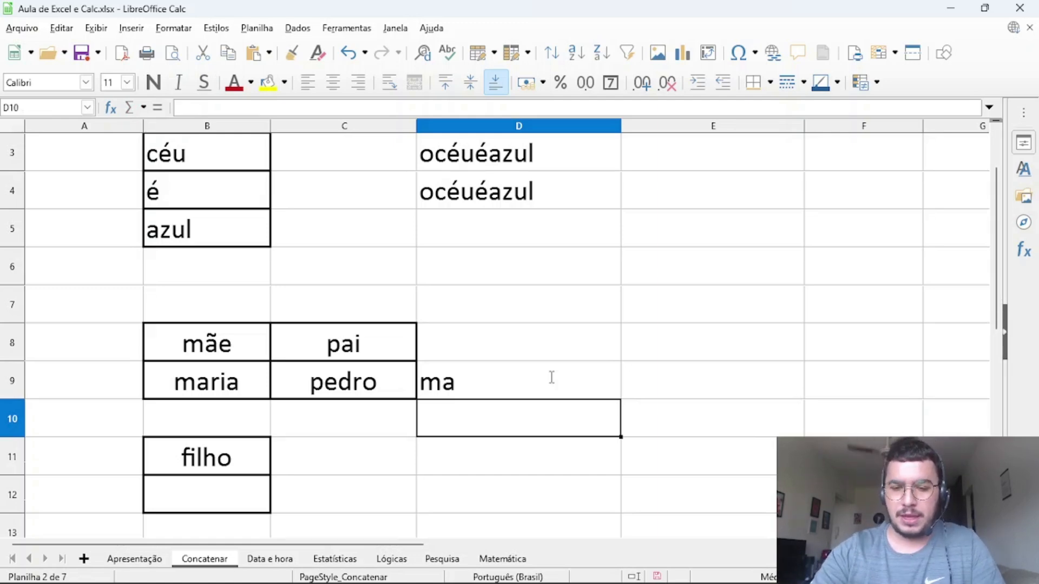
Enter =direita(C9;3) in D10 to extract the last three letters of the father's name.
text(=direi)
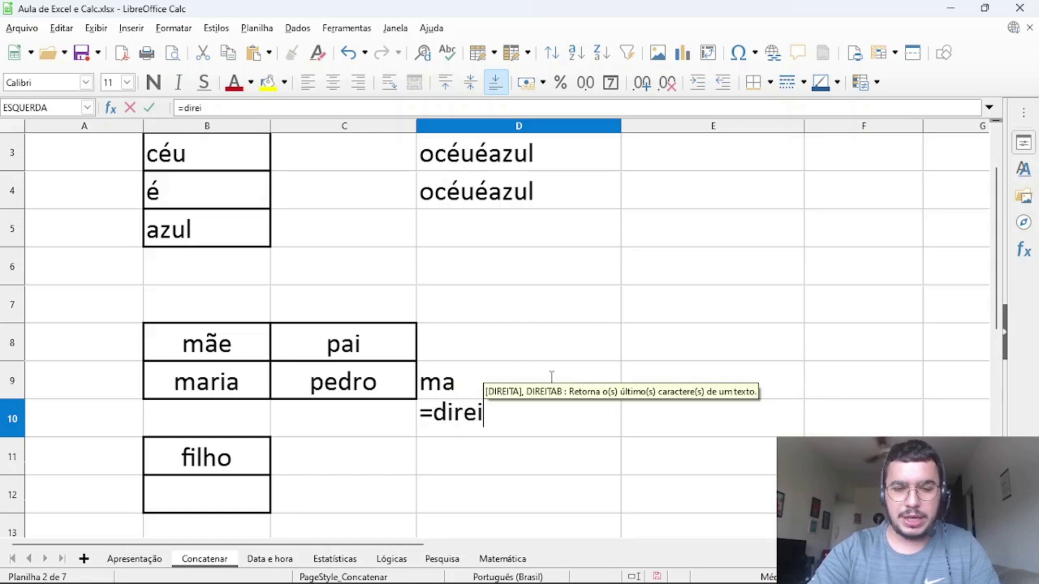
text(ta()
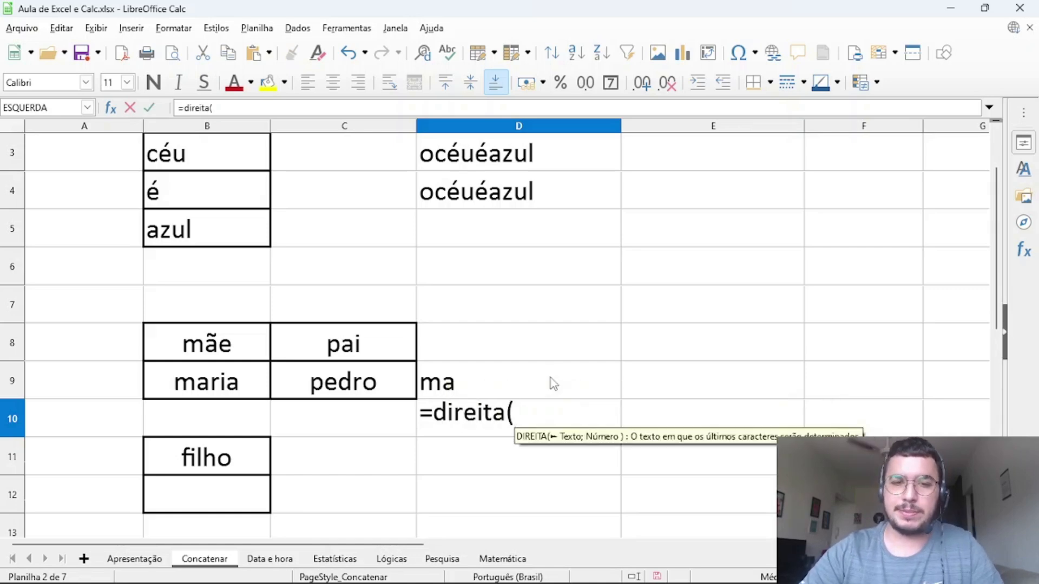
click(372, 387)
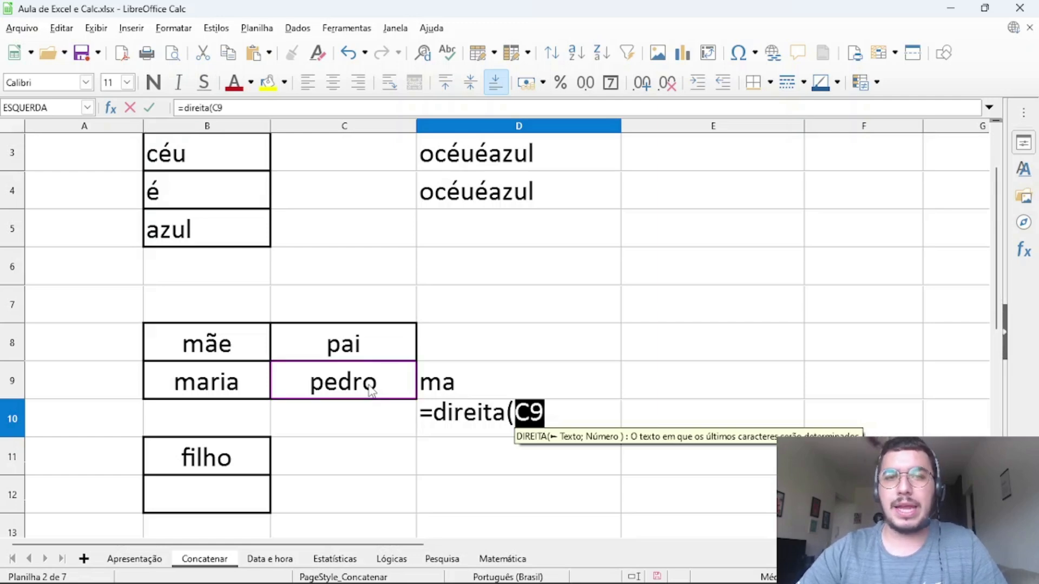
text(;)
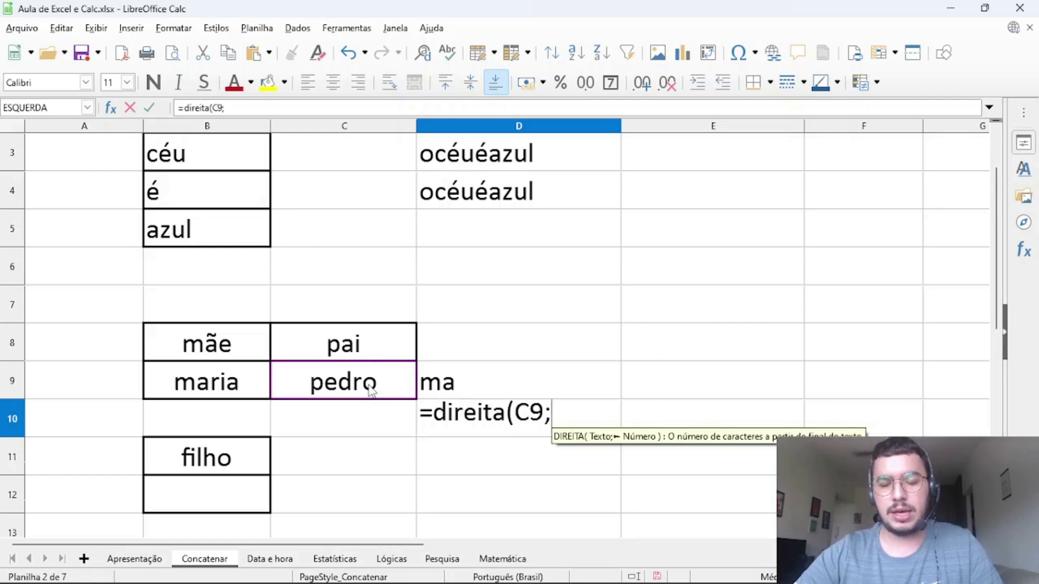
text(3)
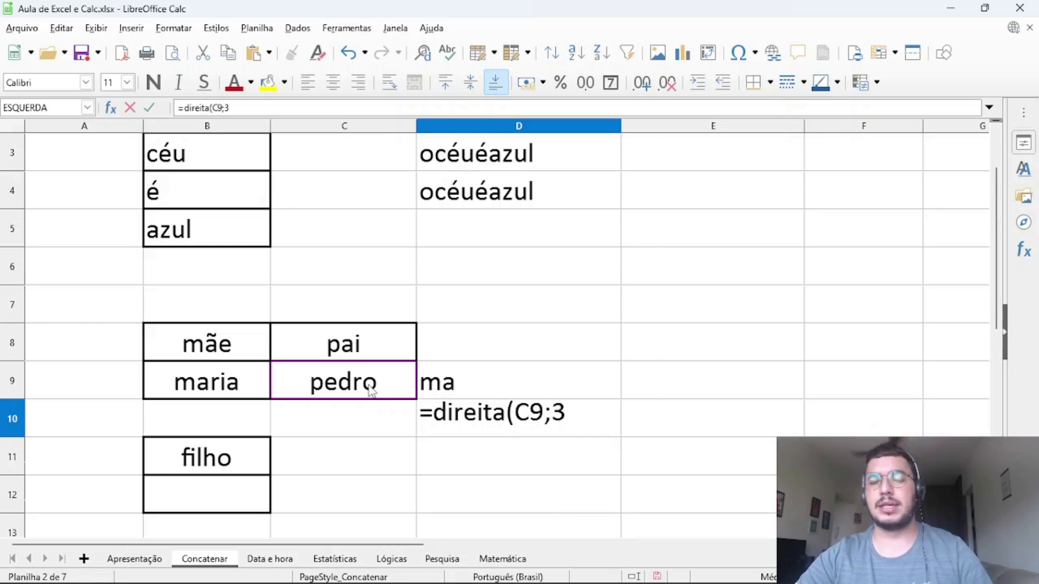
text())
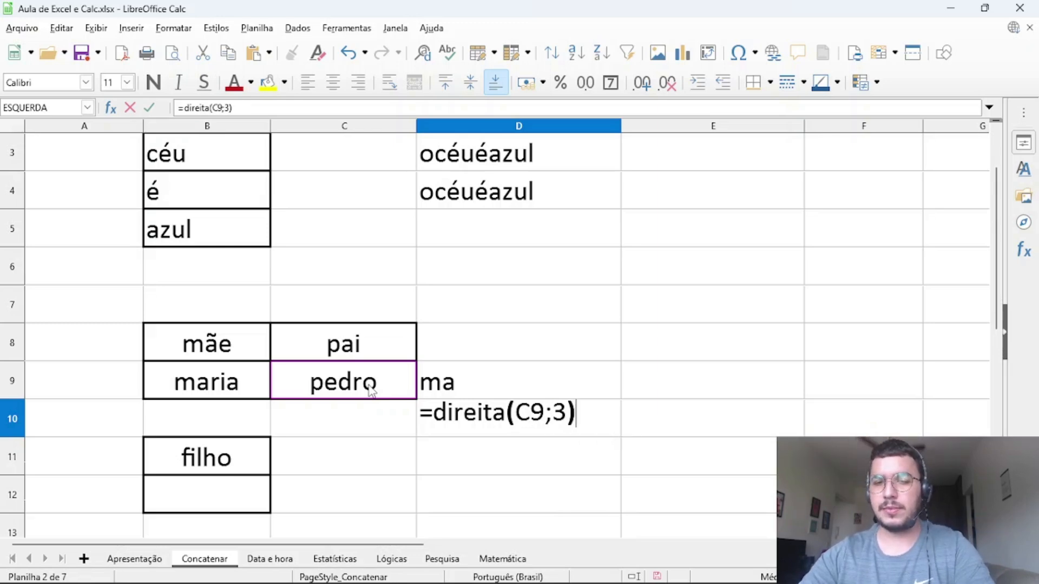
key(Return)
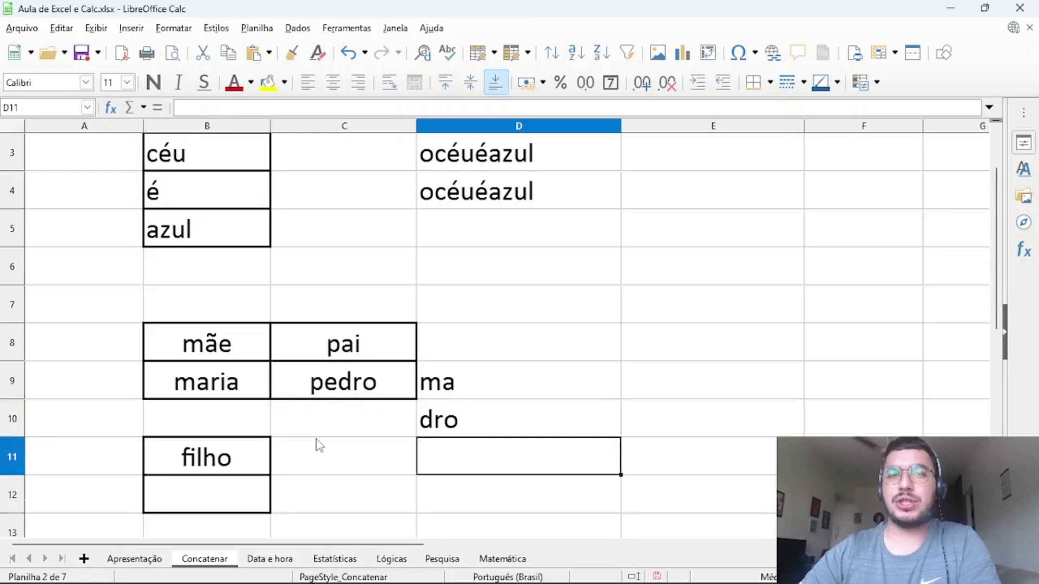
Enter =D9&D10 in B12 under the filho heading to join the two extracted name parts.
double_click(239, 484)
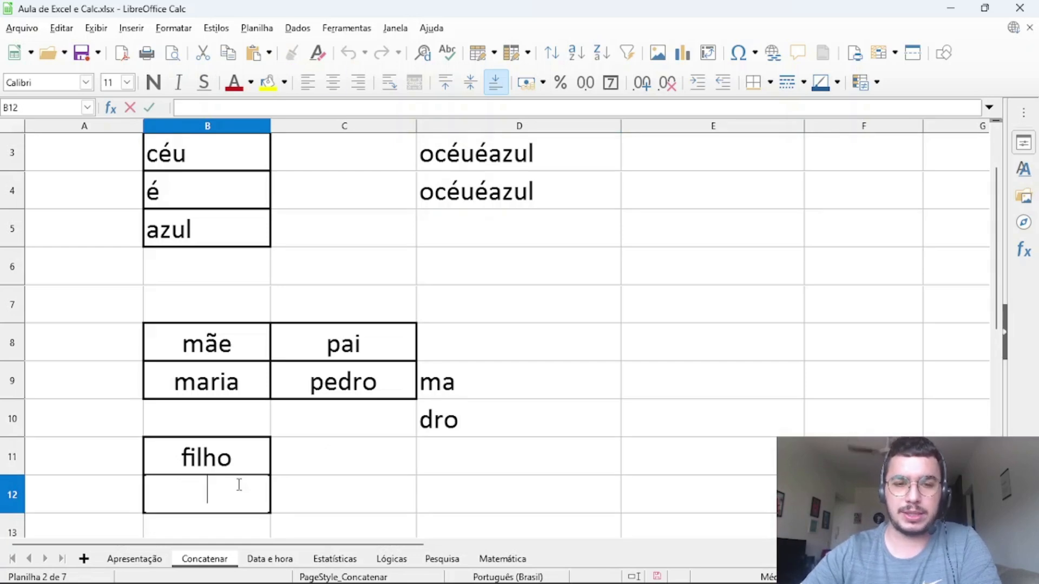
text(=)
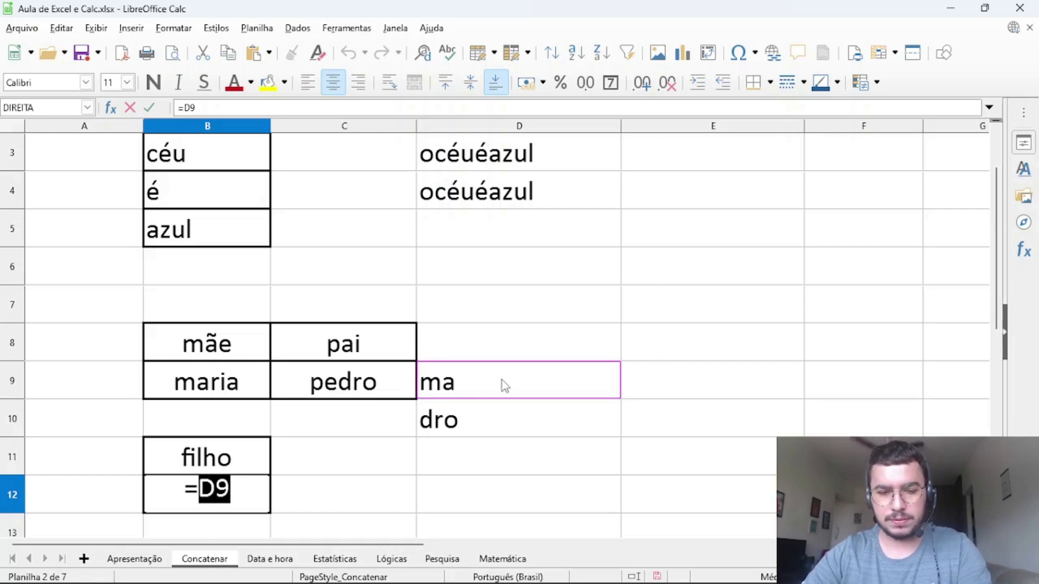
text(&)
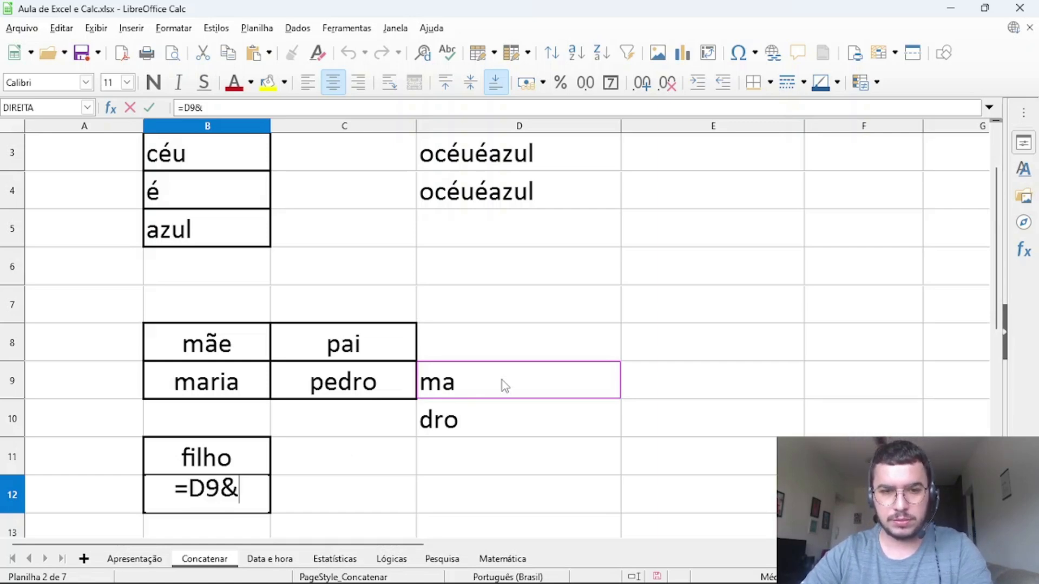
click(499, 408)
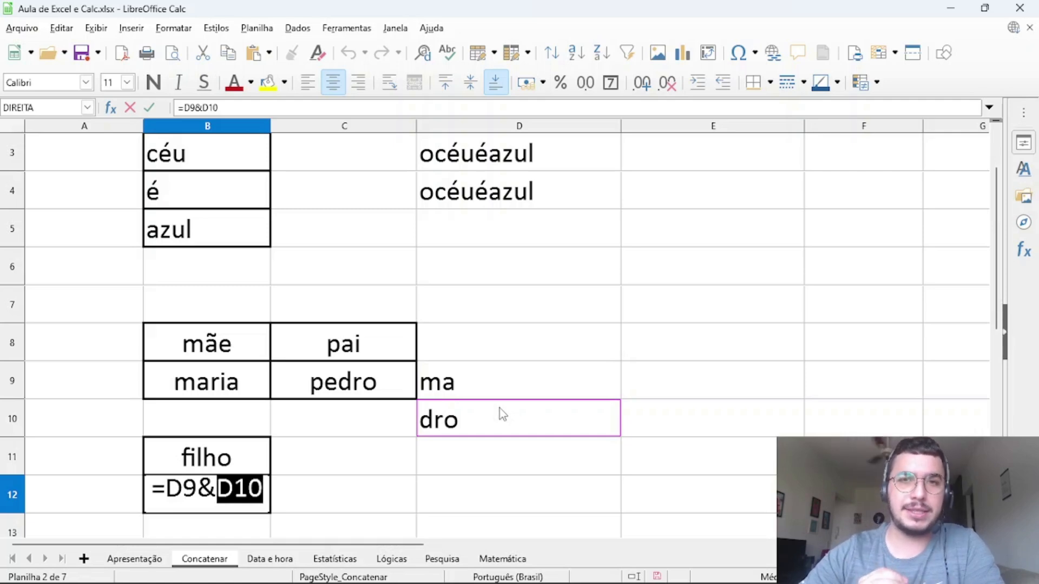
key(Return)
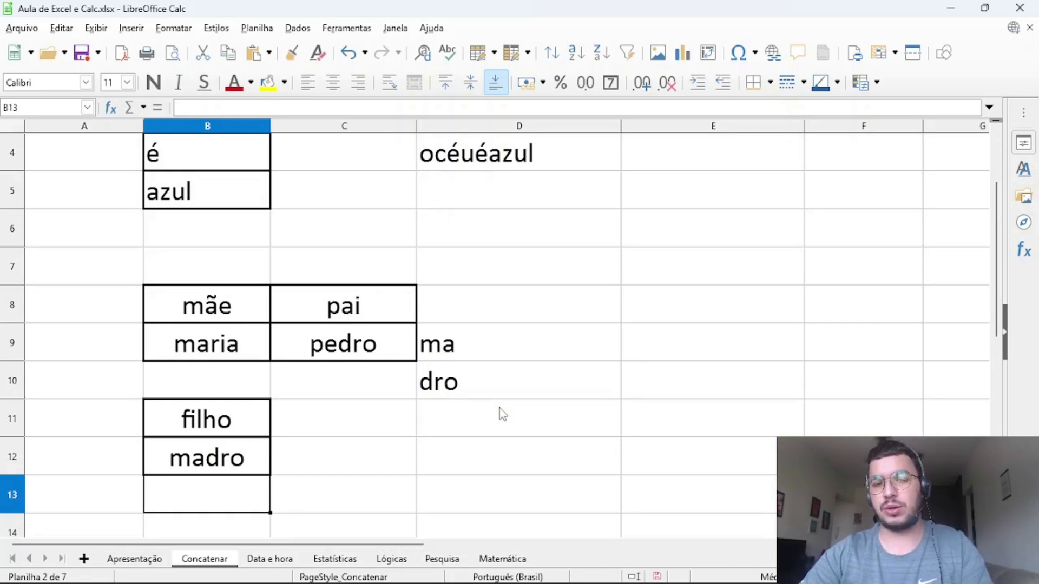
Replace B12's formula with =esquerda(B9;2) to take the first two letters of the mother's name directly.
click(216, 469)
key(F2)
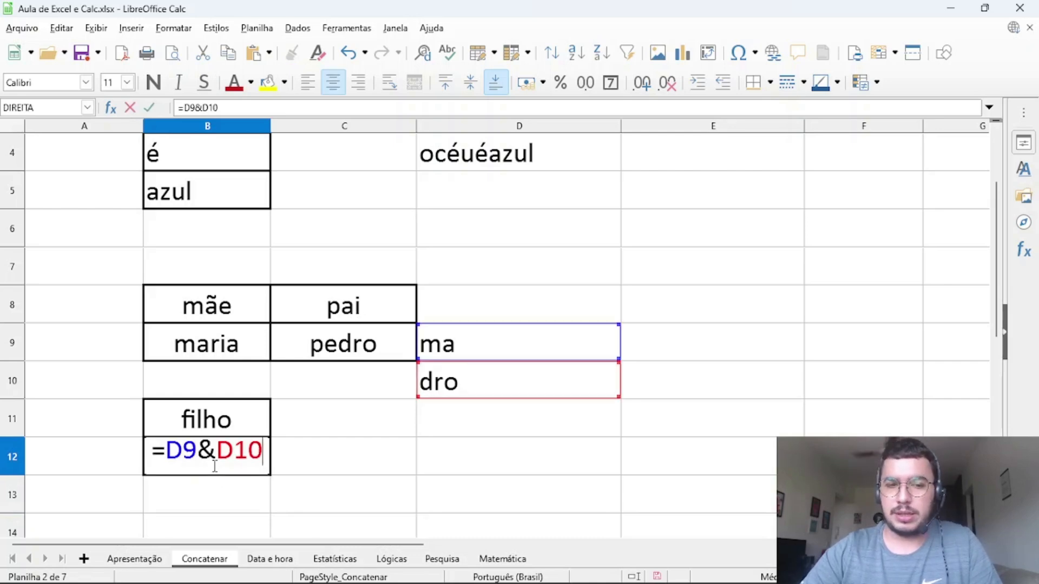
key(shift+Home)
text(=esquerda)
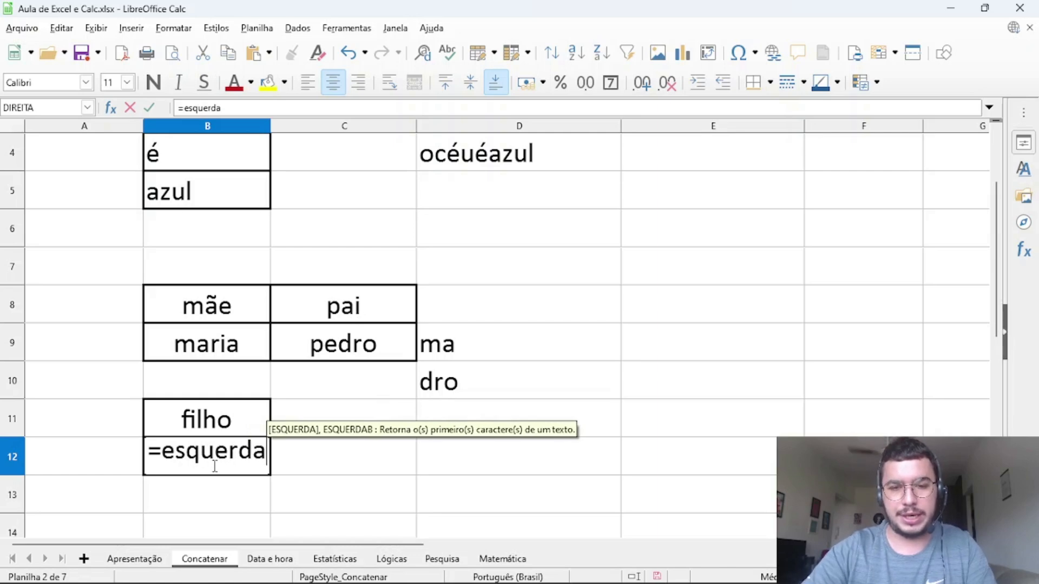
text(()
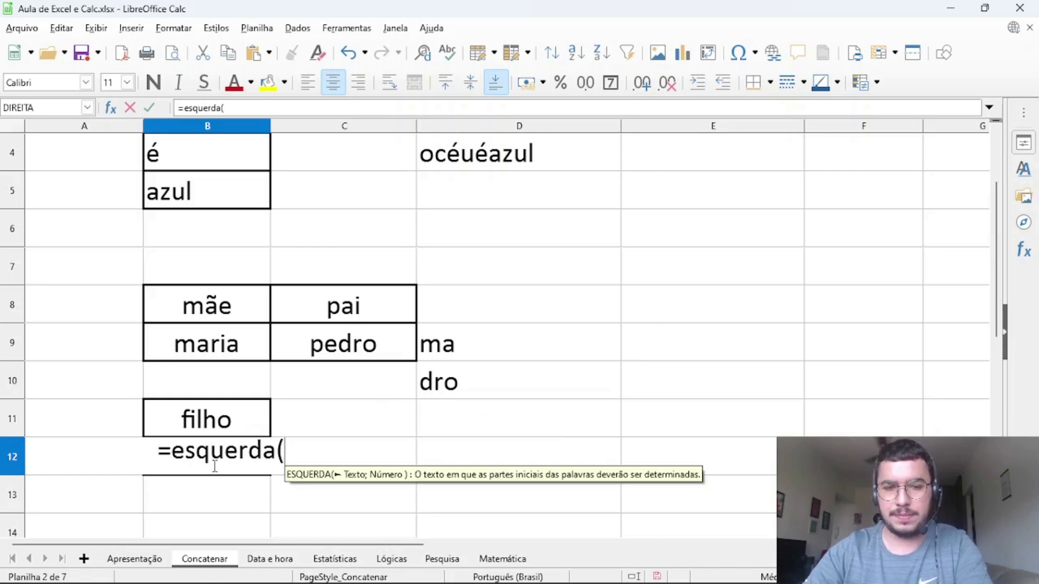
click(230, 351)
text(;2)
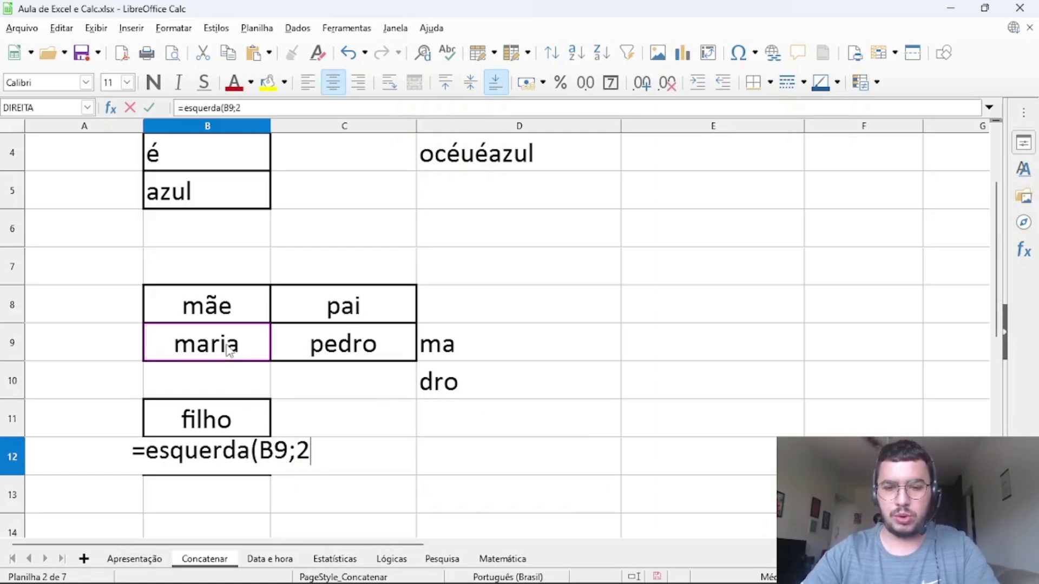
text())
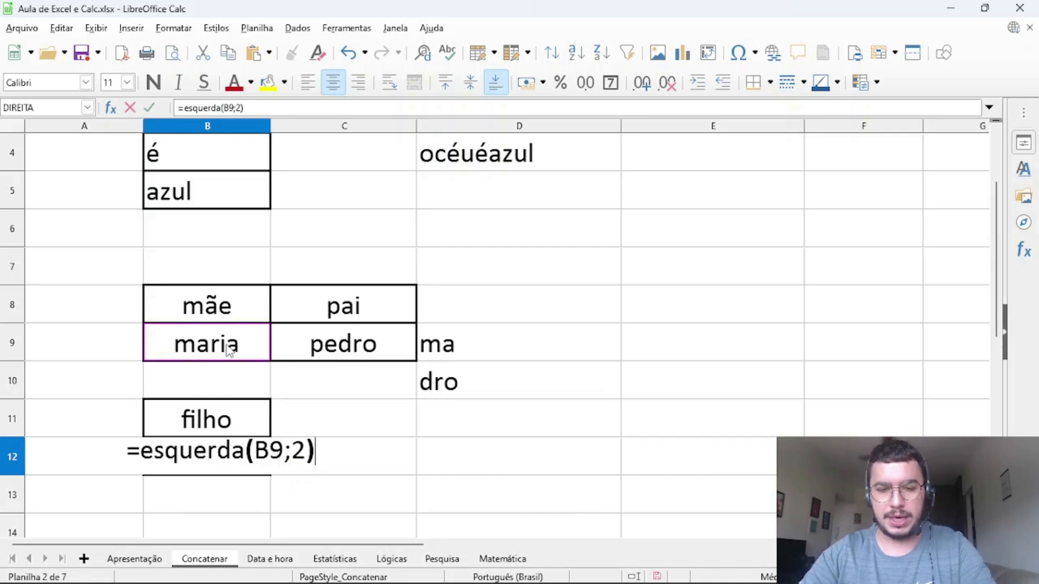
Append &direita(C9;3) to B12's formula, joining the last three letters of the father's name, and commit it.
text(&direita)
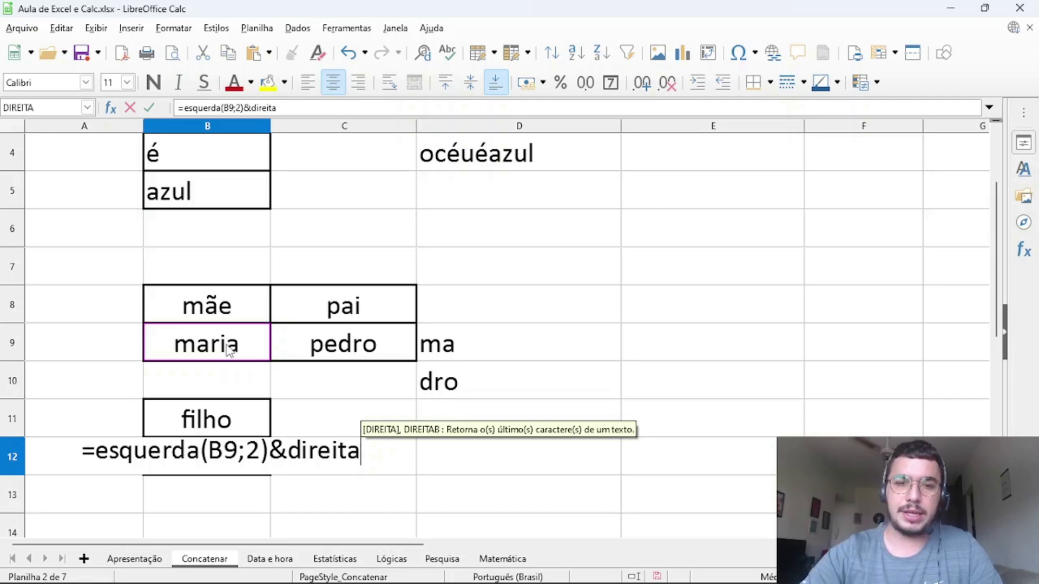
text(()
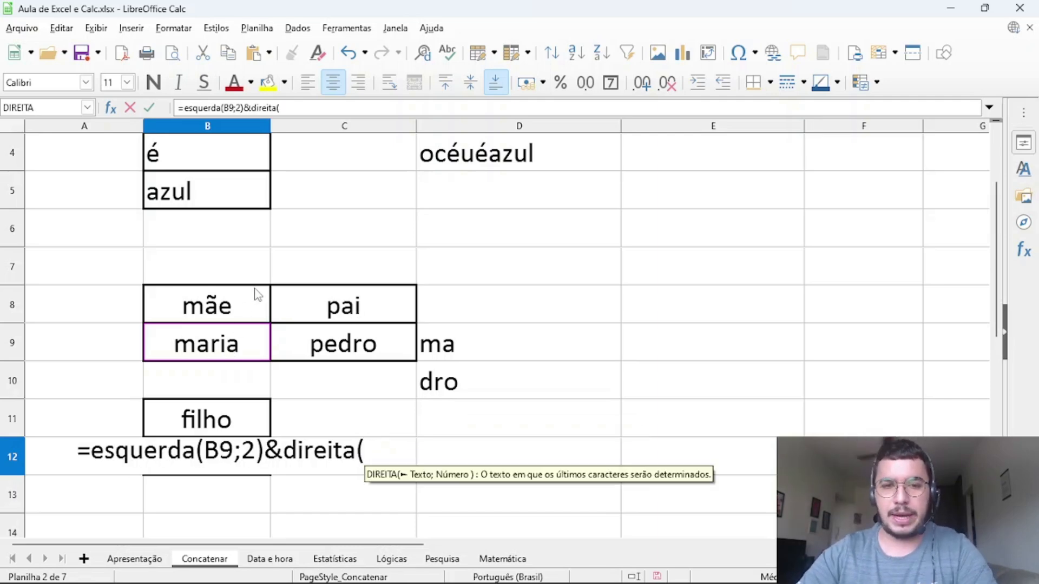
click(331, 349)
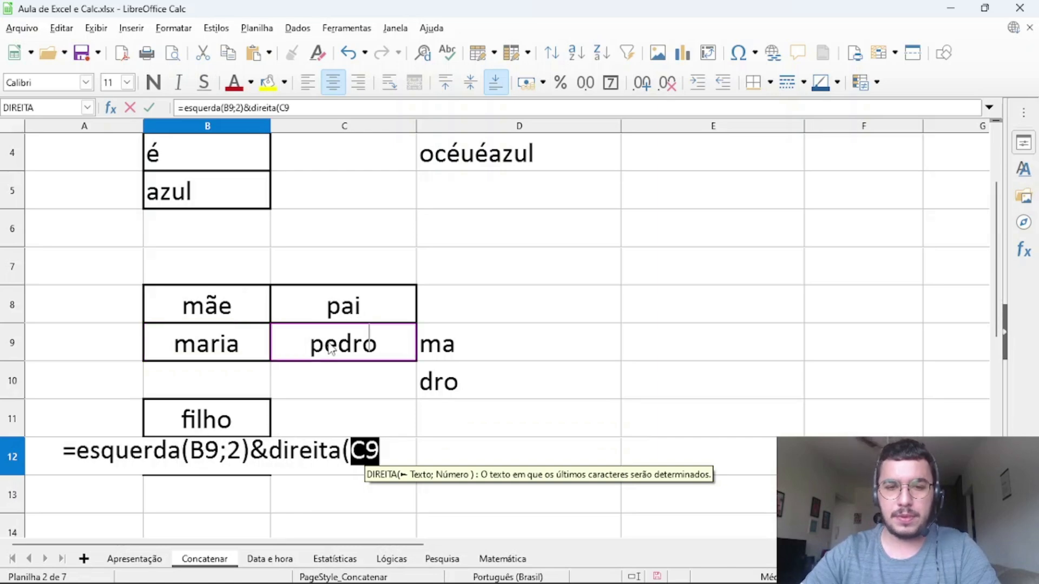
text(;3)
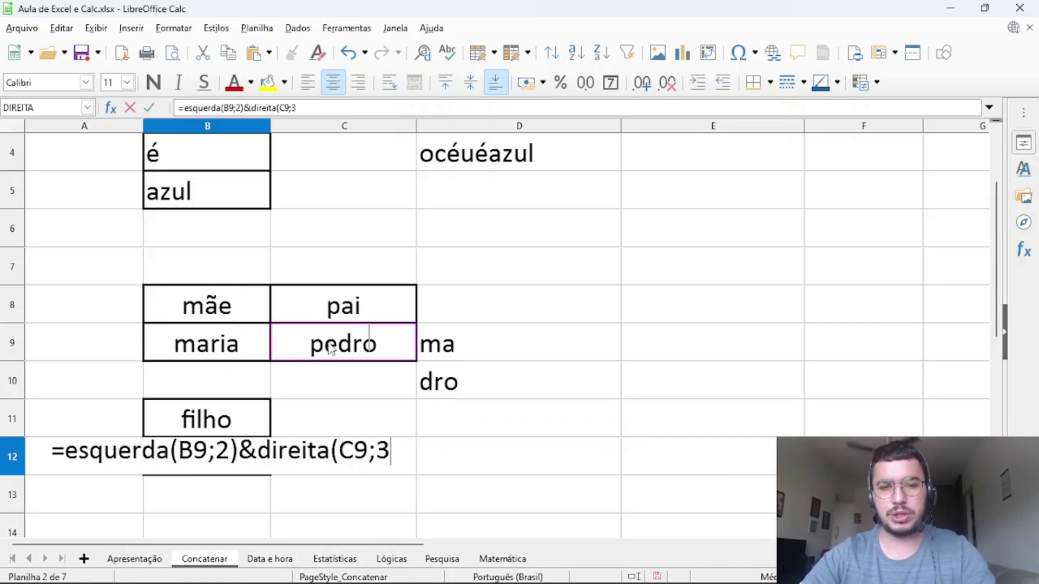
text())
key(Return)
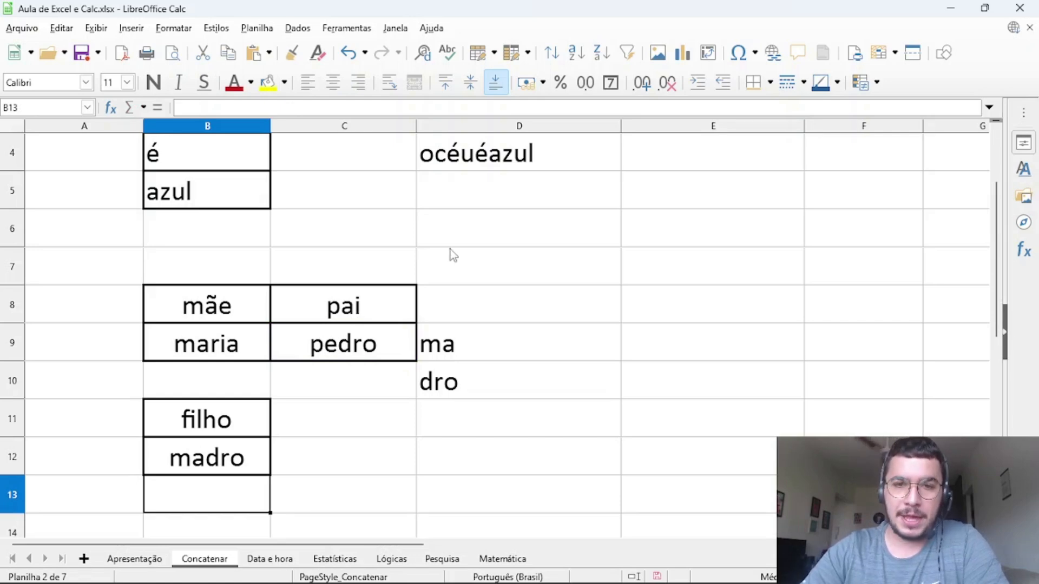
scroll(452, 255, up, 1)
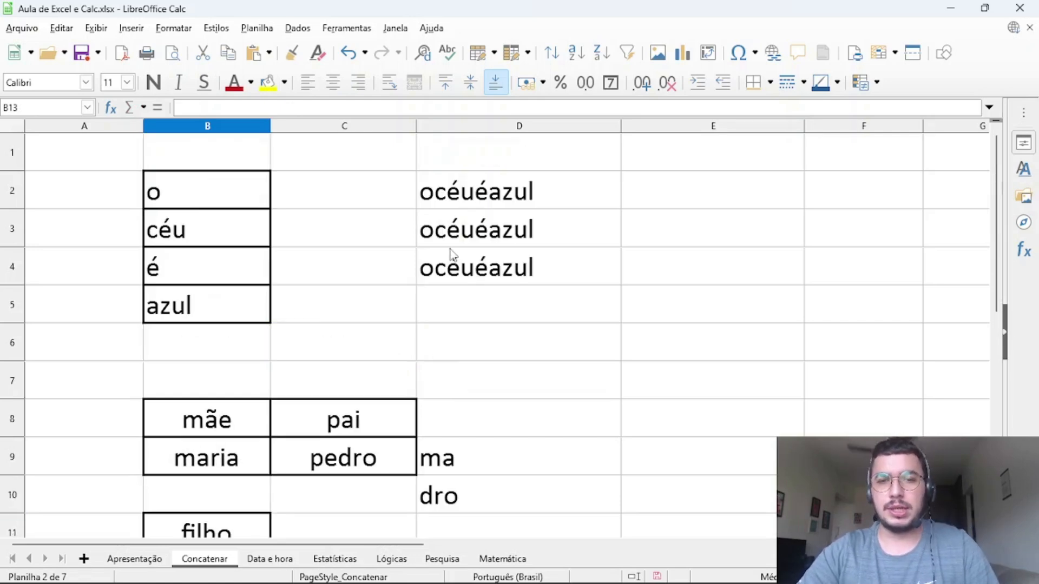